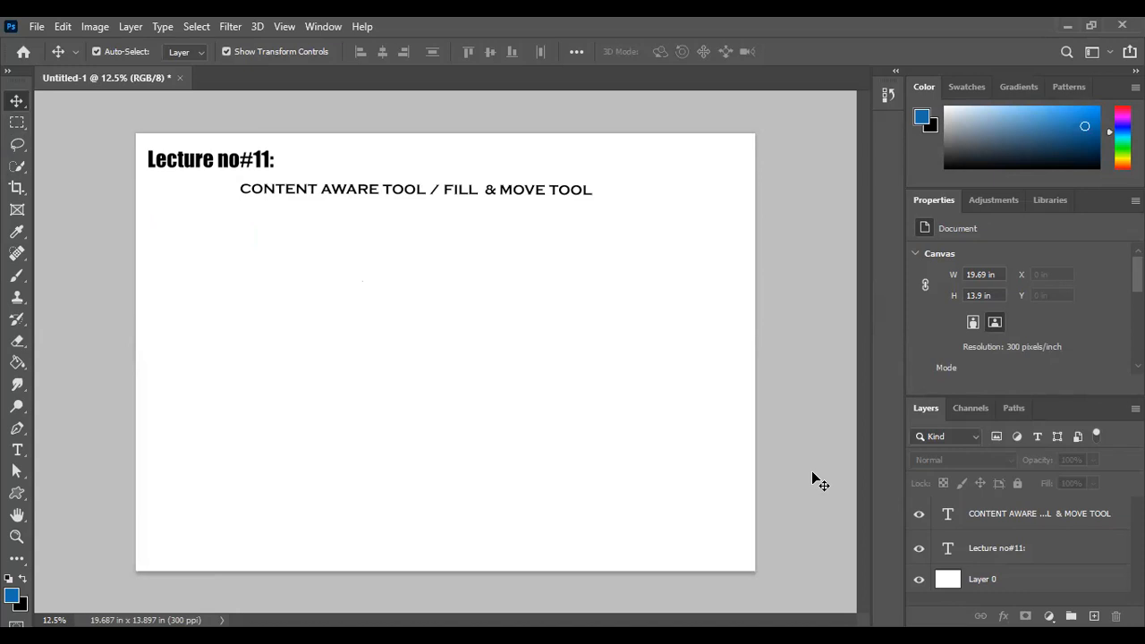
Delete the white Layer 0 and undo the deletion, repeating this twice
click(1015, 592)
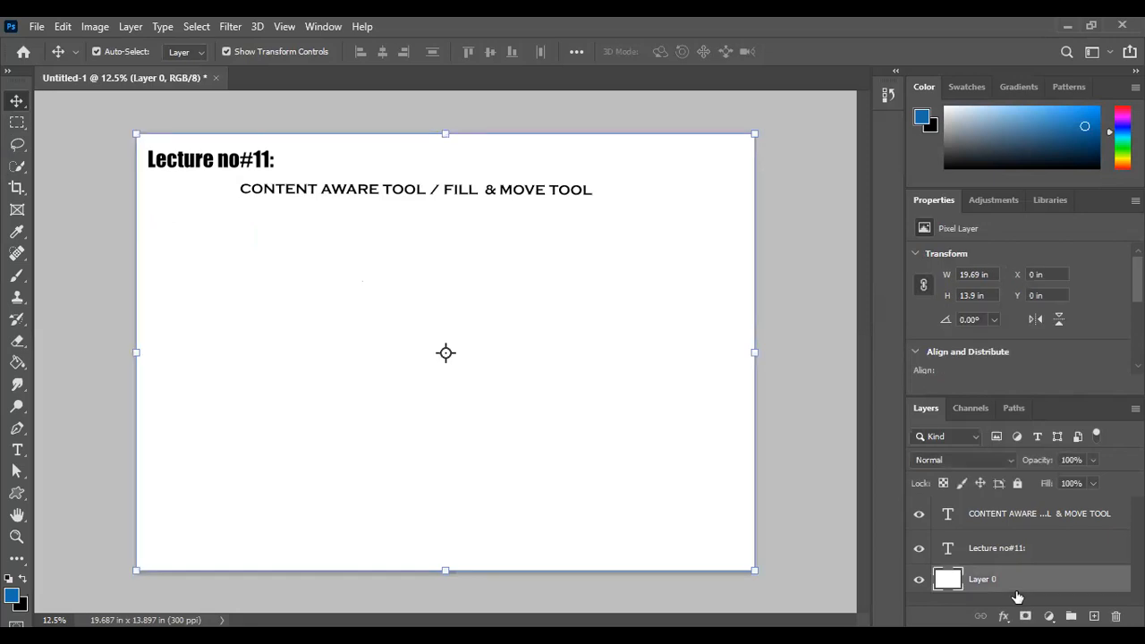
key(Delete)
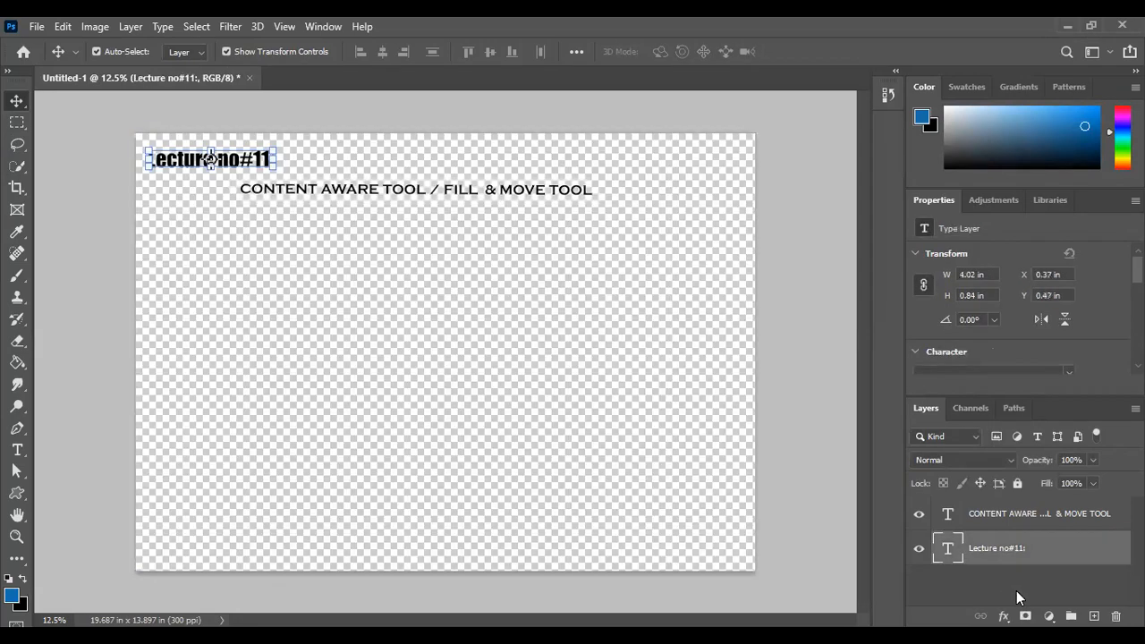
key(ctrl+z)
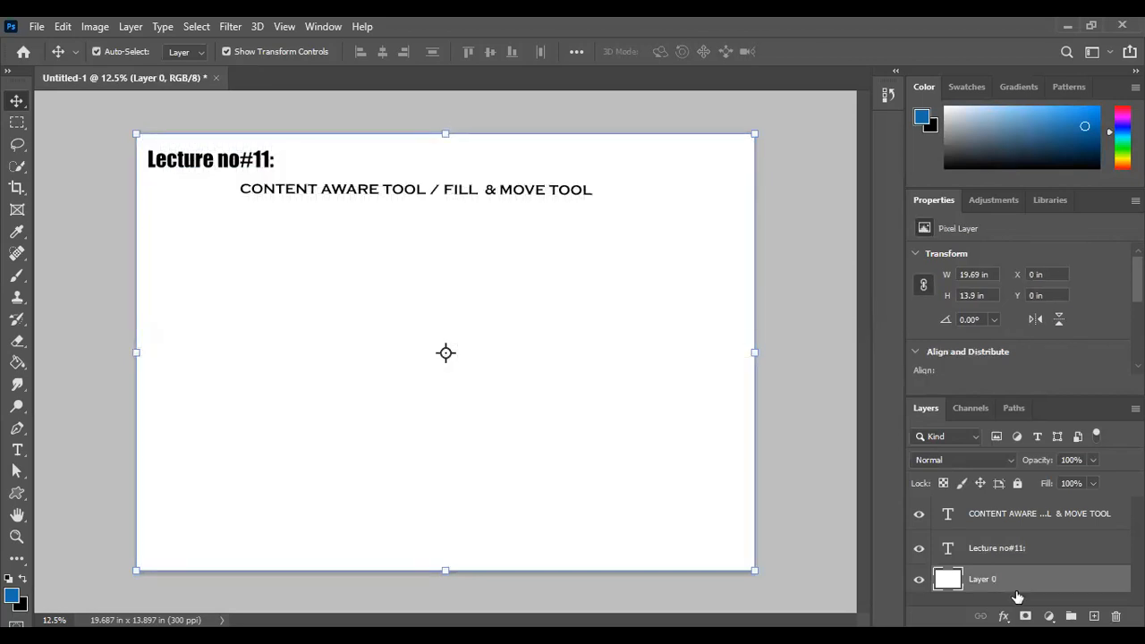
key(Delete)
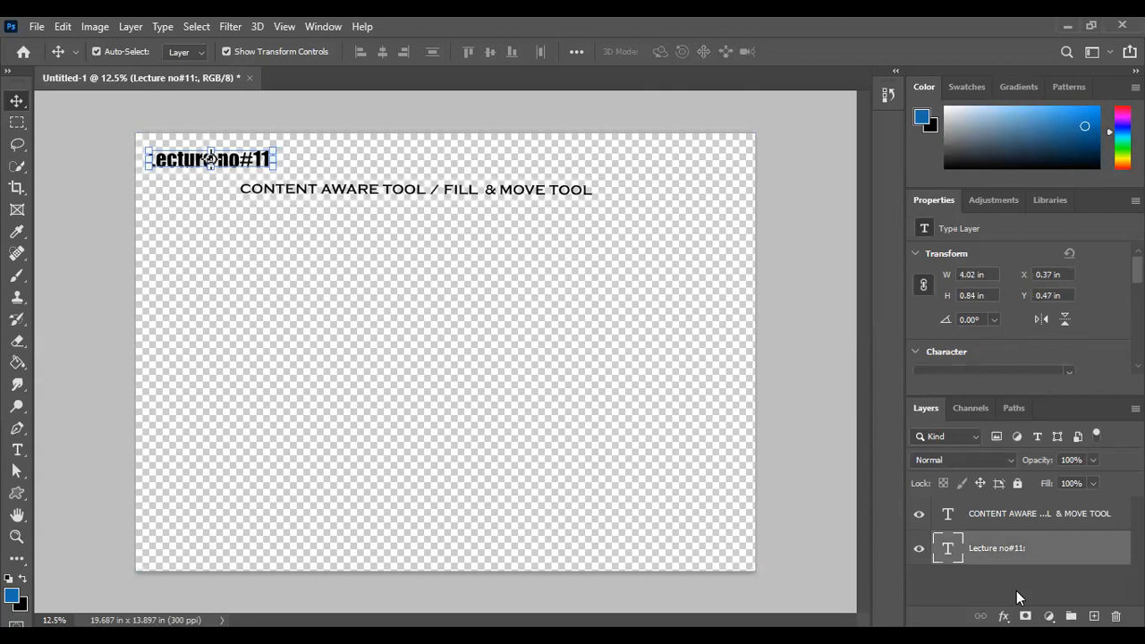
key(ctrl+z)
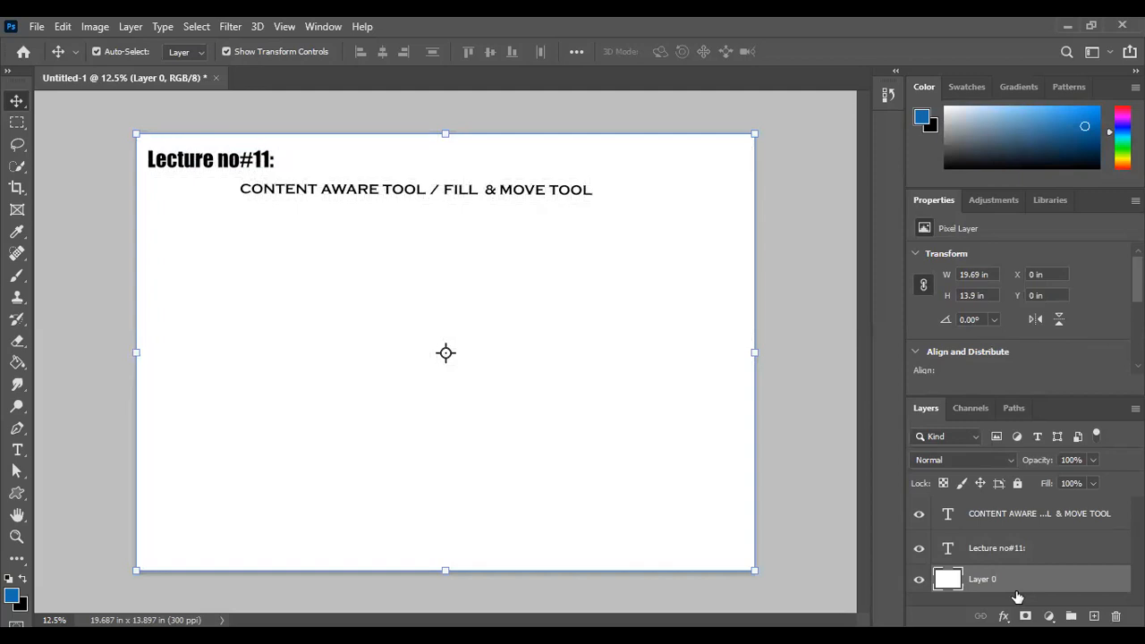
key(f)
key(f)
key(shift+F5)
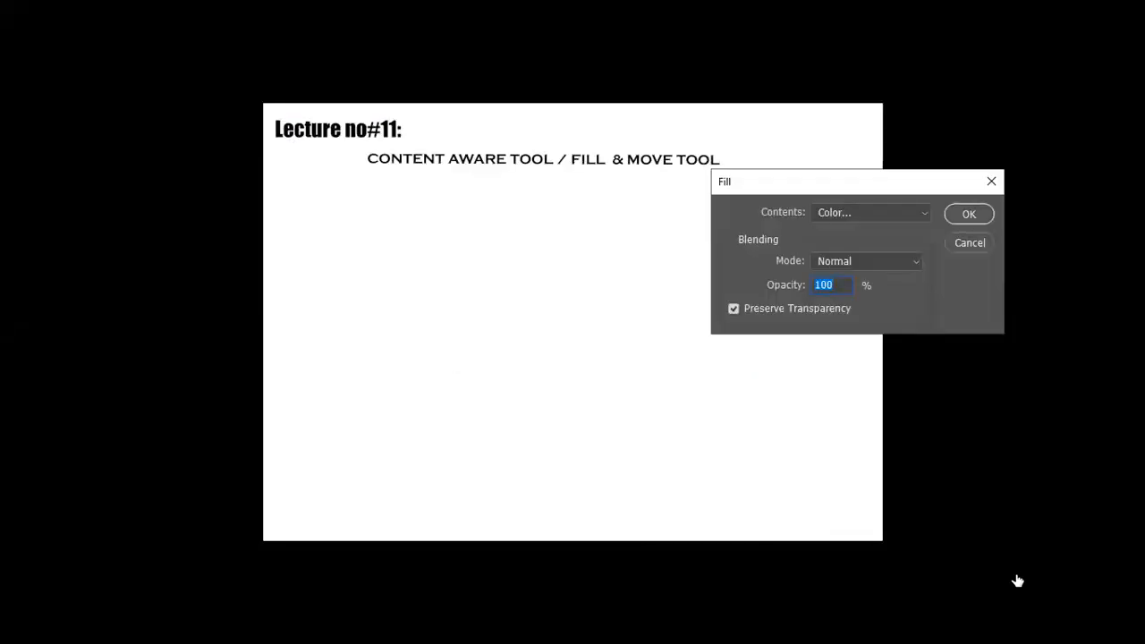
key(Escape)
key(ctrl+t)
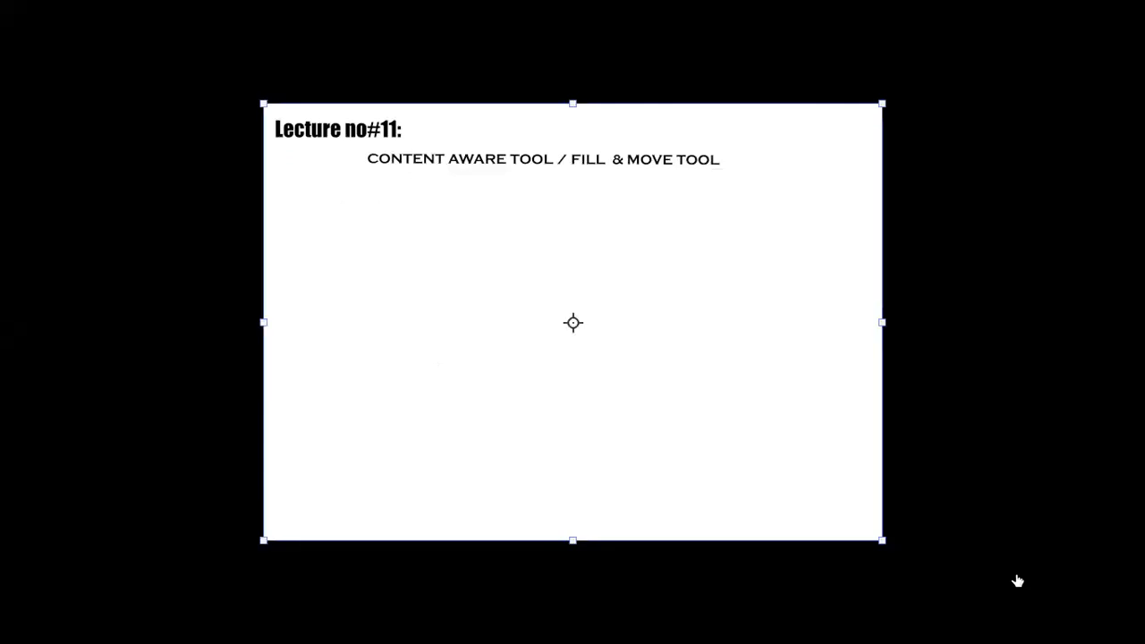
key(f)
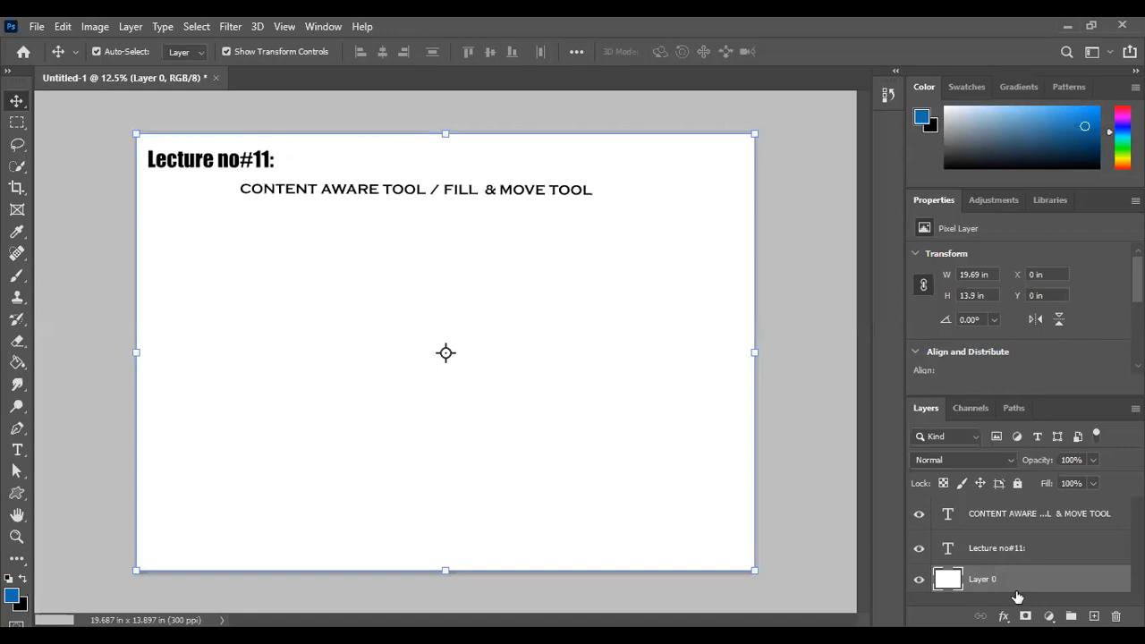
key(Escape)
key(shift+F5)
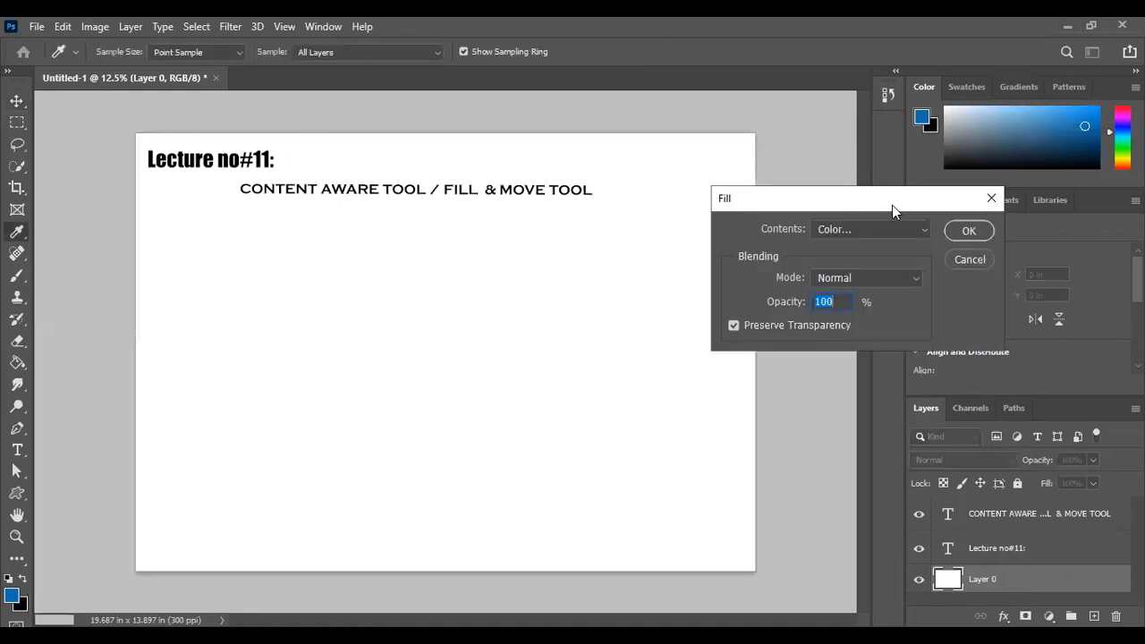
drag(892, 206, 835, 209)
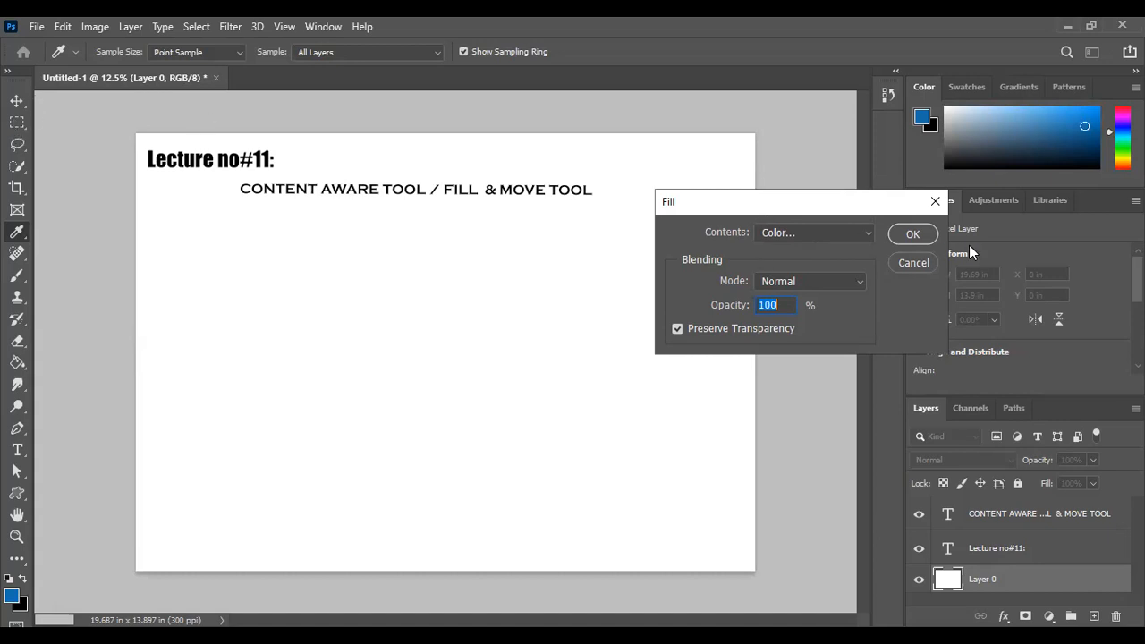
click(935, 201)
key(v)
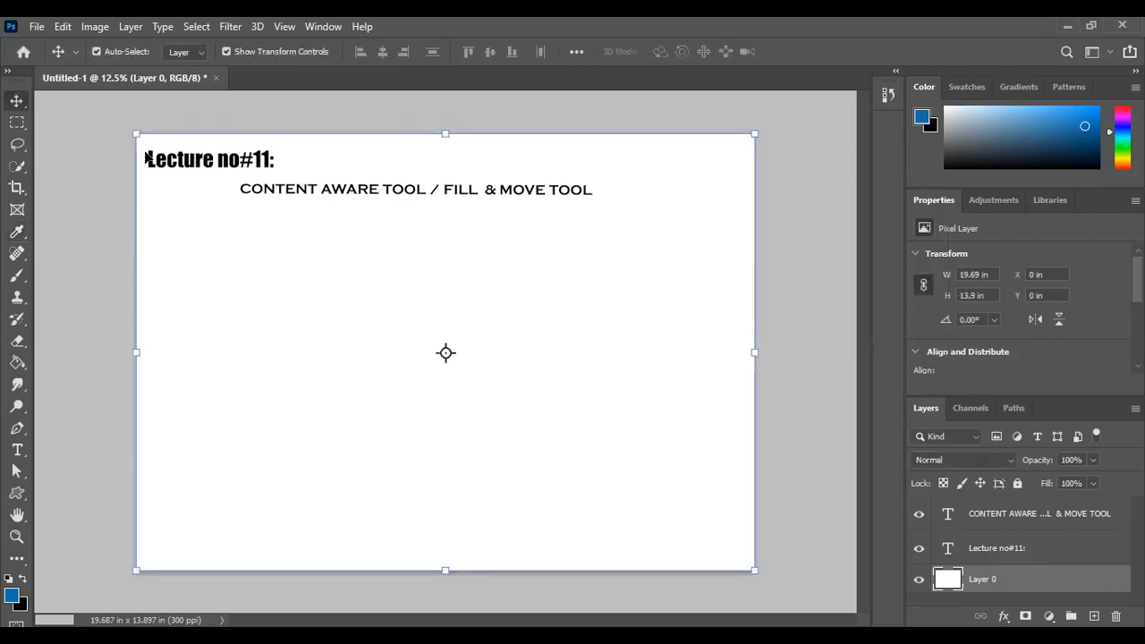
Draw a rectangular marquee selection about 8.3 in by 5.6 in around the middle of the canvas
click(16, 122)
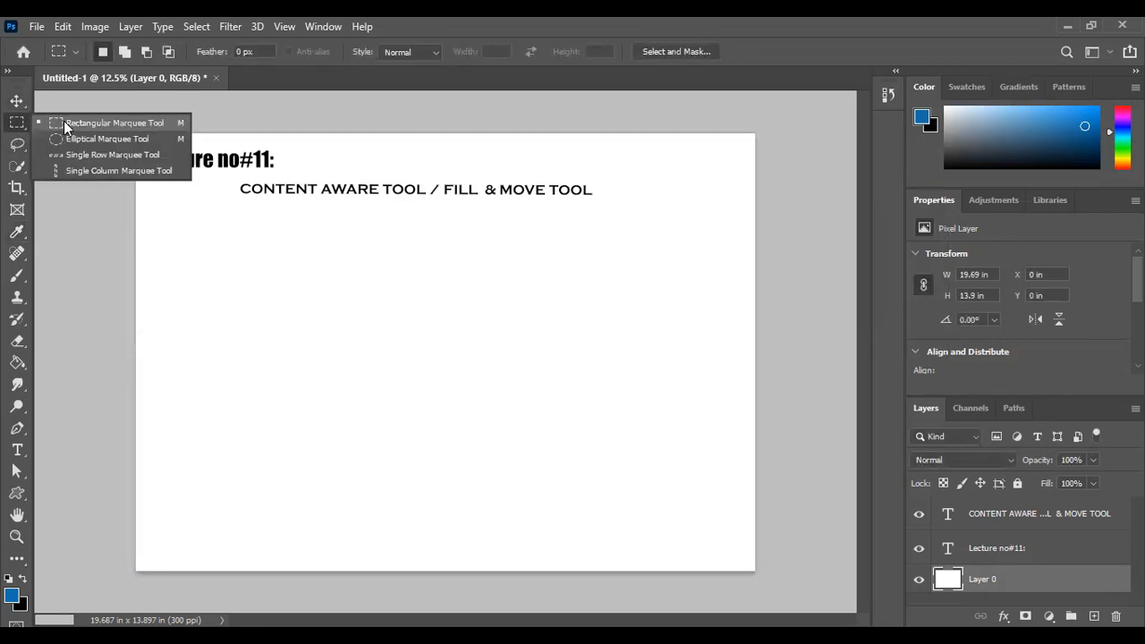
click(63, 120)
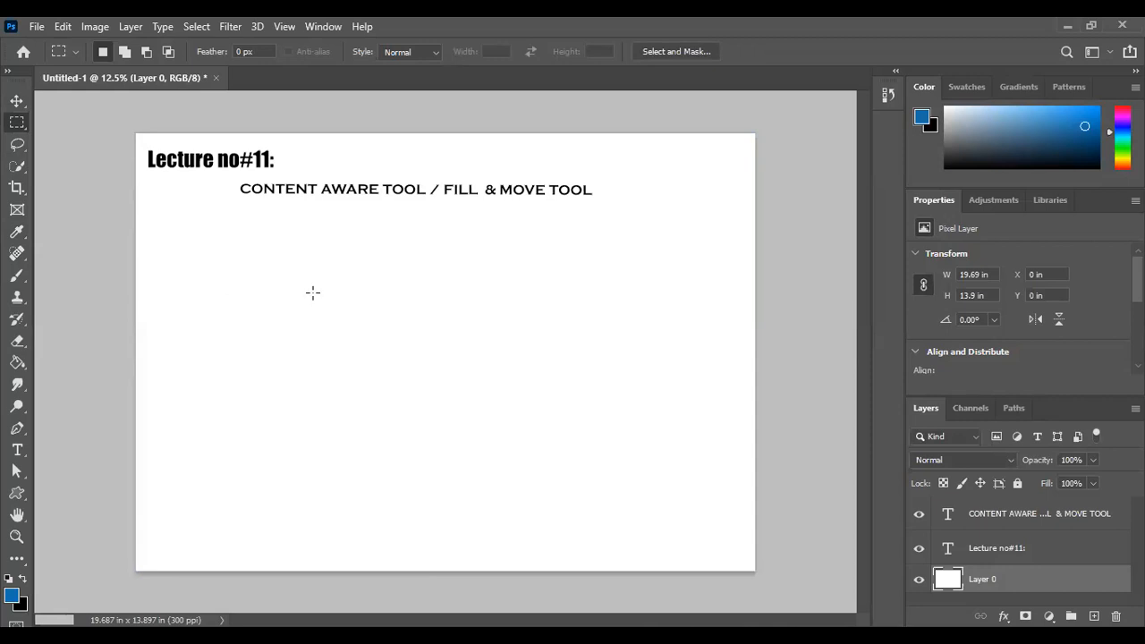
drag(295, 272, 558, 449)
Fill the rectangular selection with the foreground color, with Preserve Transparency turned off, and undo the fill
key(shift+F5)
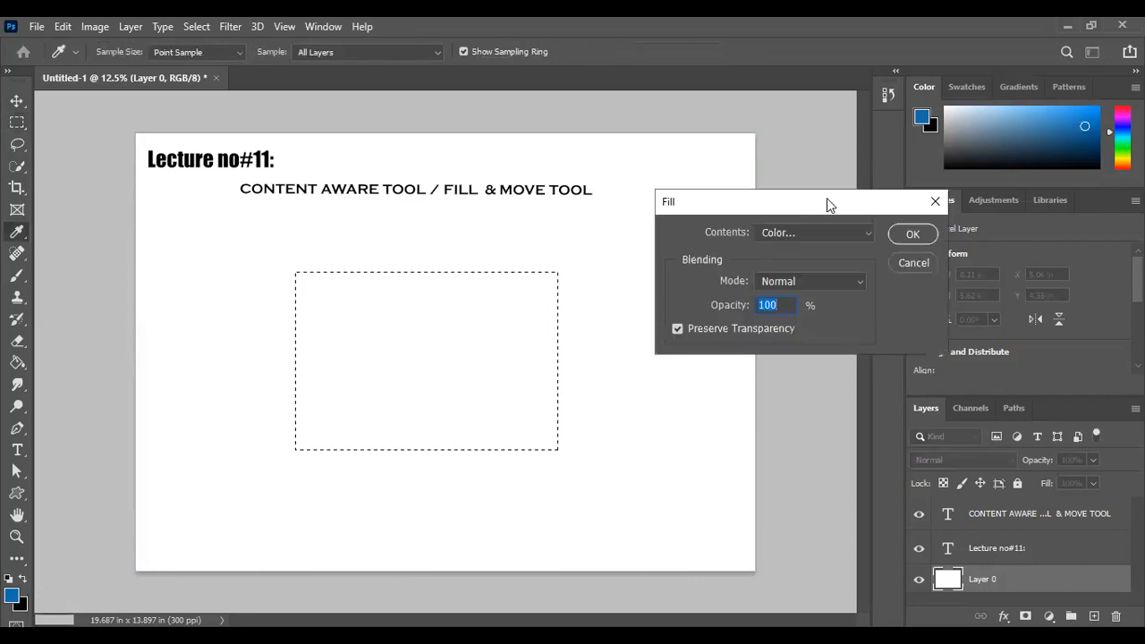
click(819, 234)
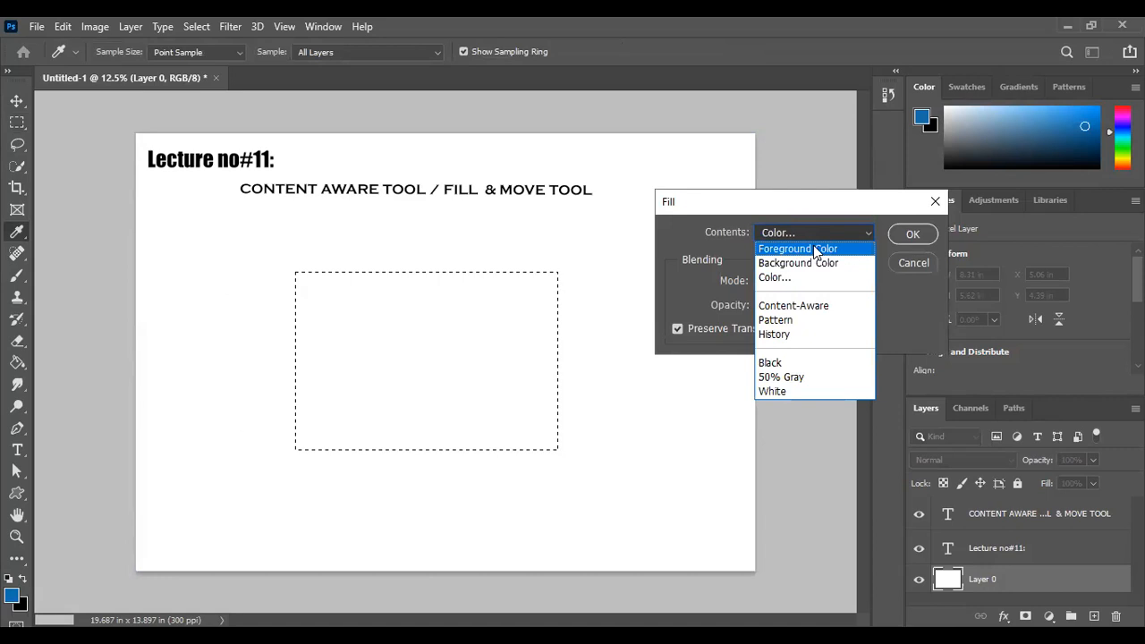
click(816, 250)
click(680, 329)
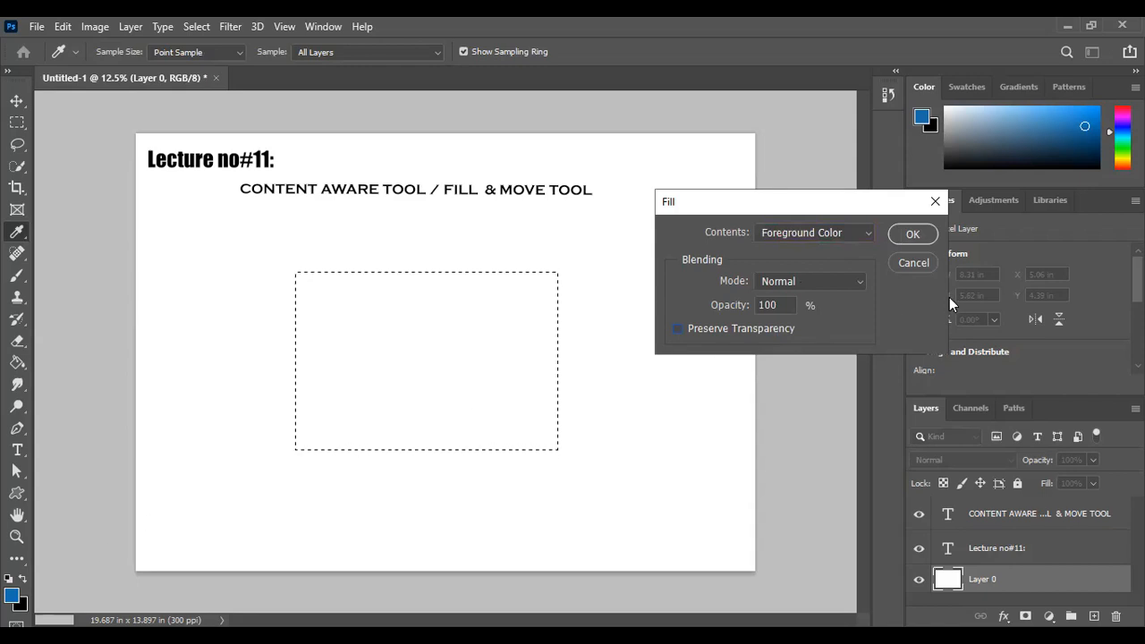
click(913, 235)
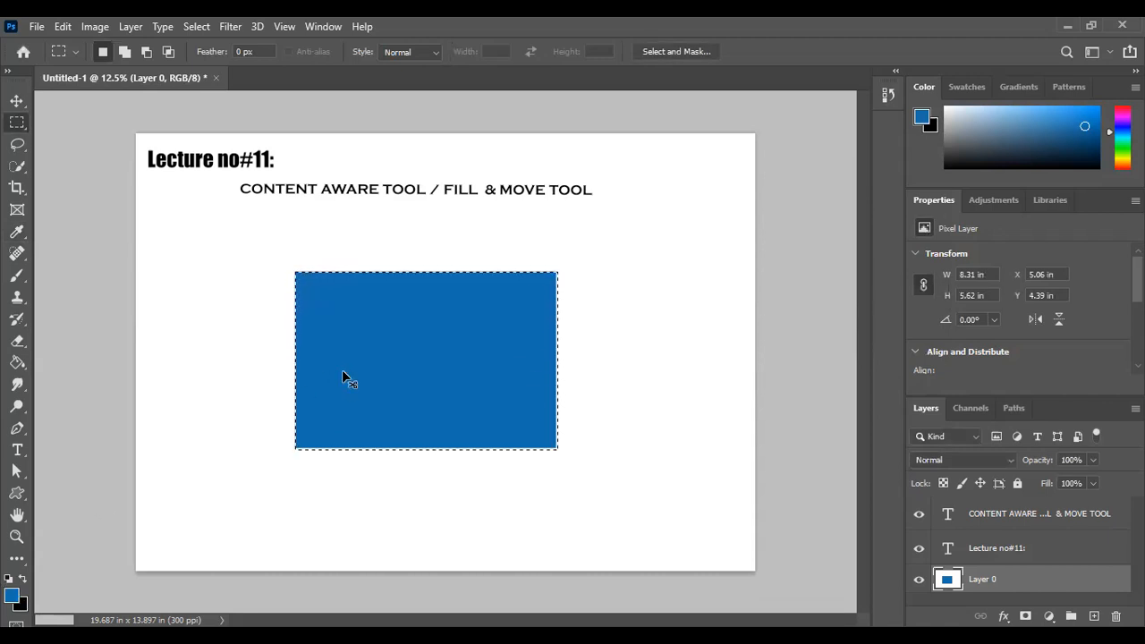
key(ctrl+z)
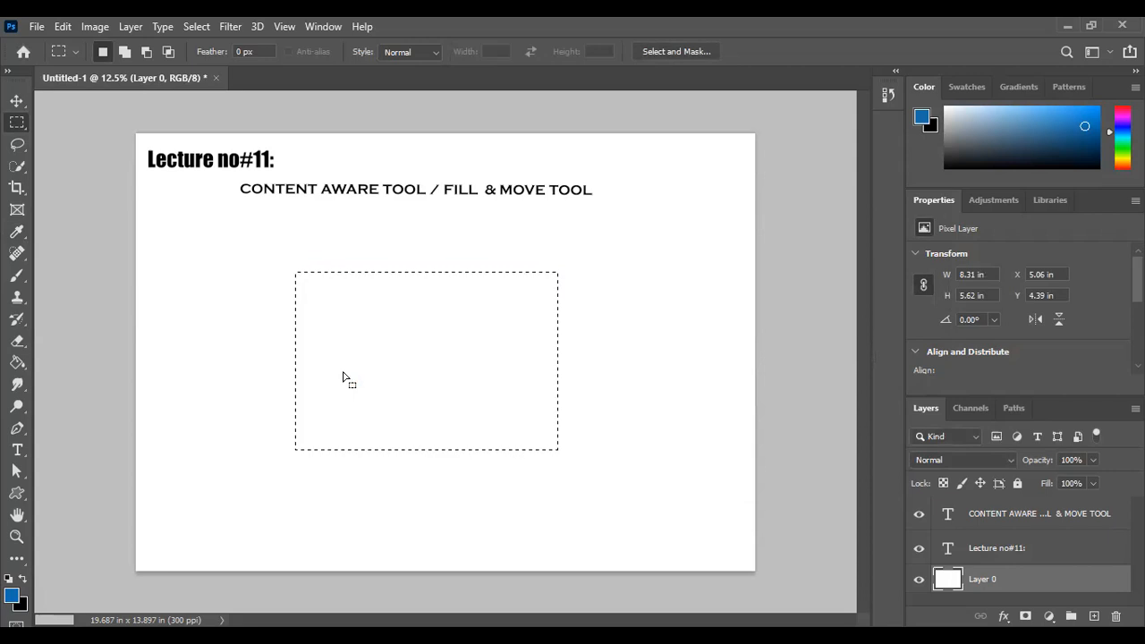
Cut the selected area out of Layer 0, undo the cut and clear the selection
key(ctrl+x)
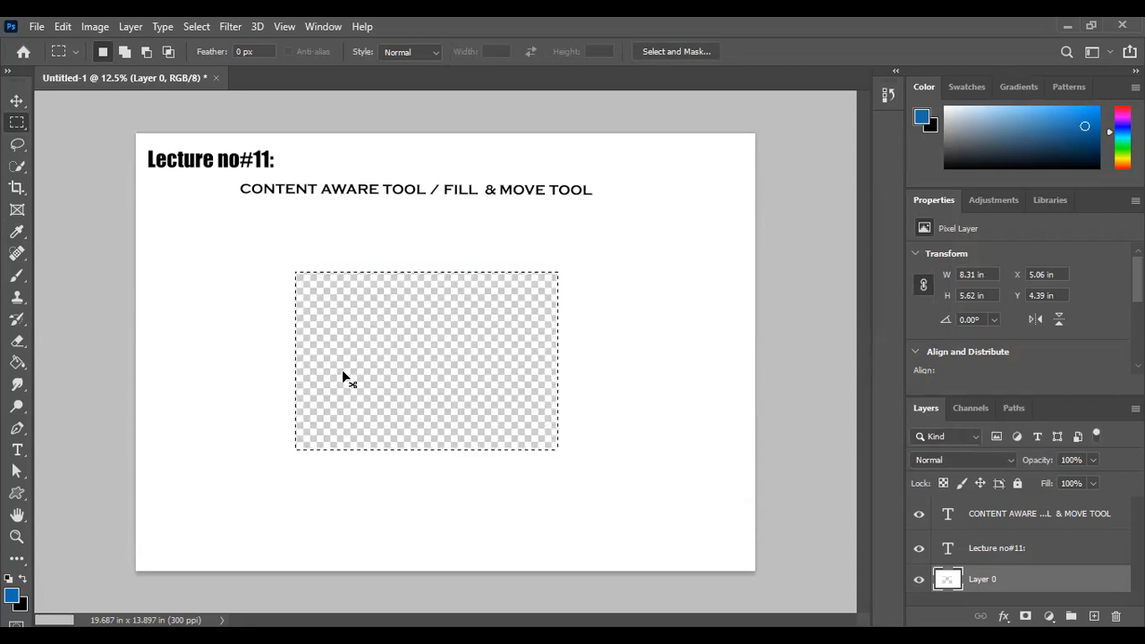
key(ctrl+z)
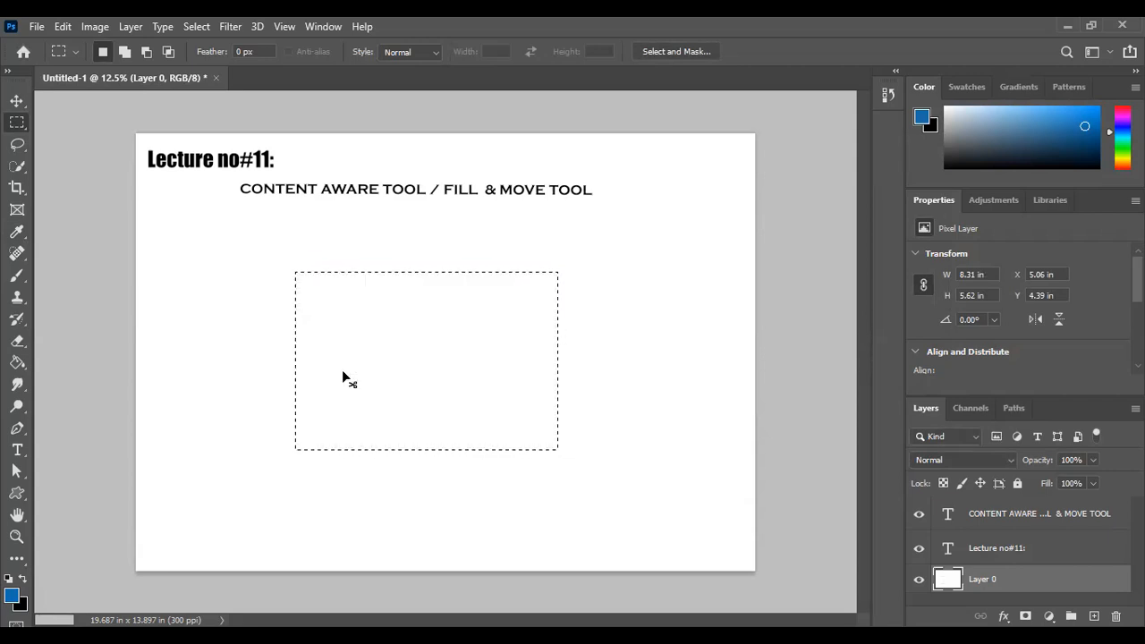
click(197, 26)
click(211, 59)
Fill the whole of Layer 0 with the background color and undo the fill
key(shift+F5)
click(774, 233)
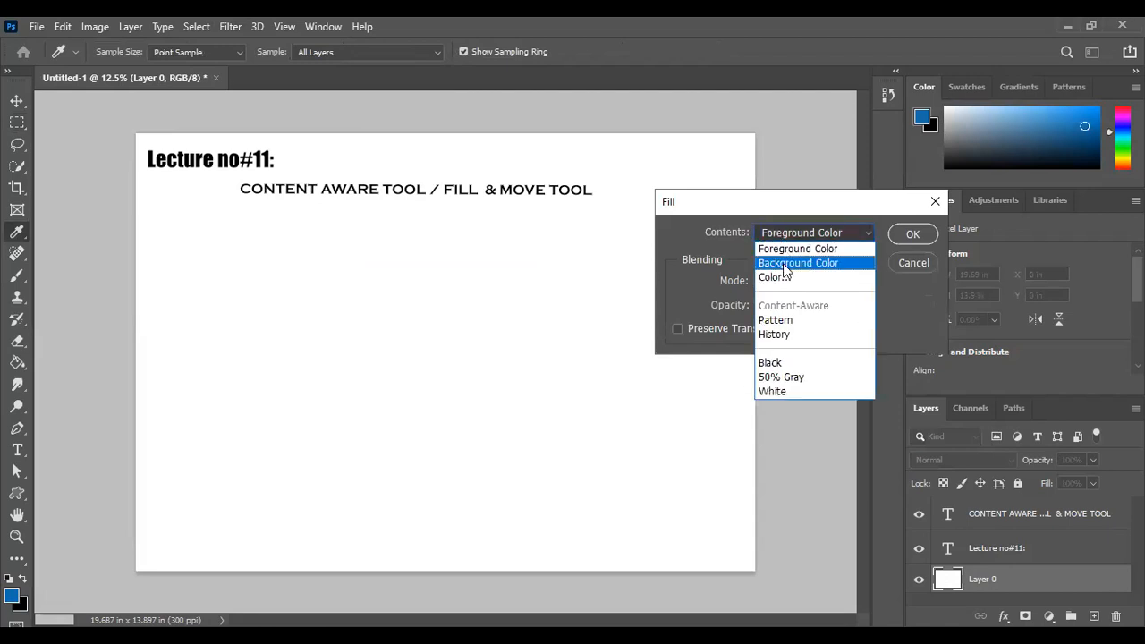
click(785, 265)
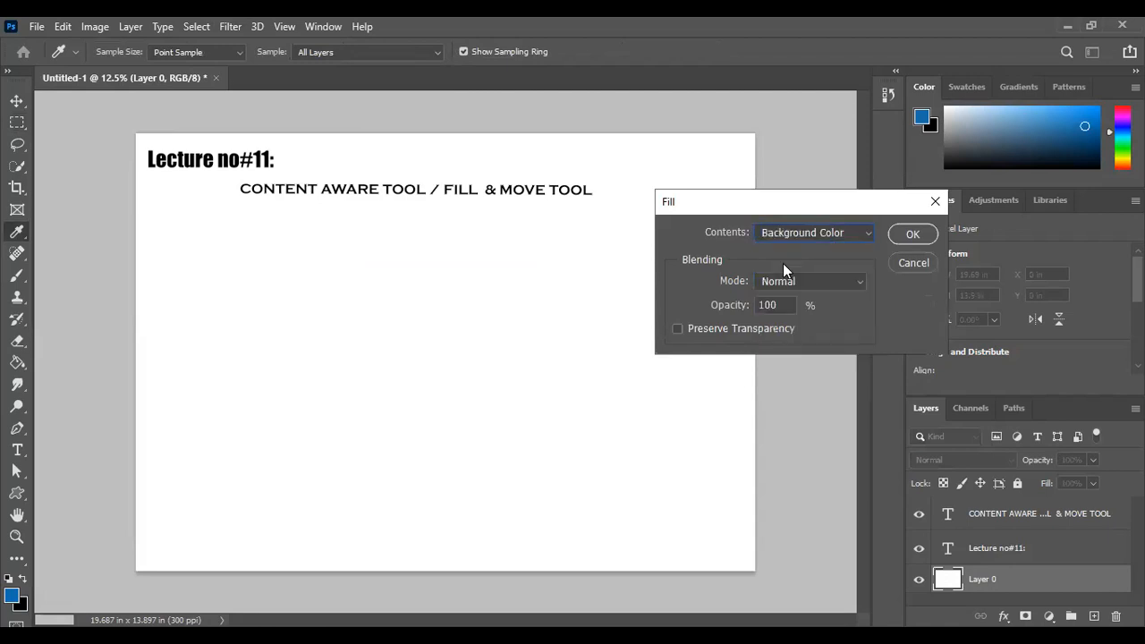
click(910, 234)
key(m)
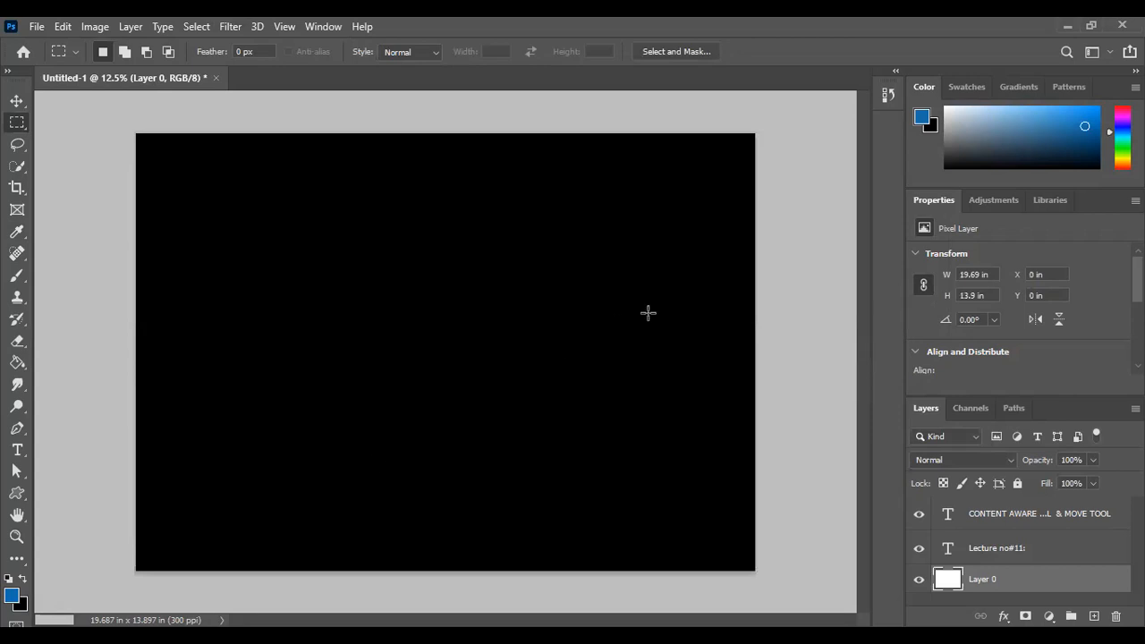
key(ctrl+z)
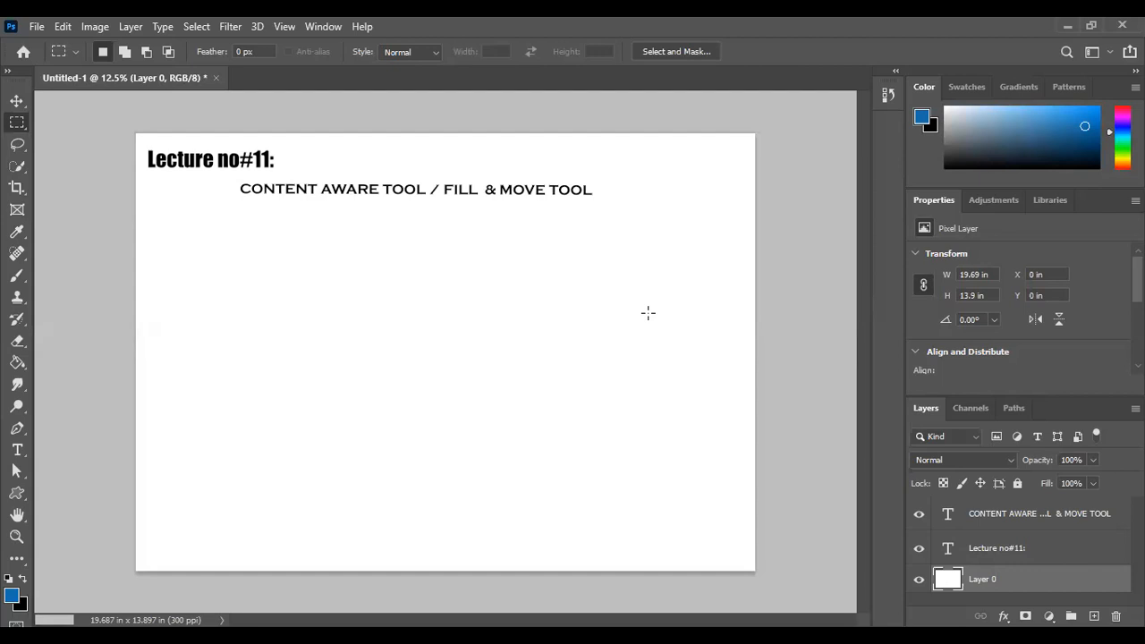
Fill the whole of Layer 0 with a custom teal color, #259589
key(shift+F5)
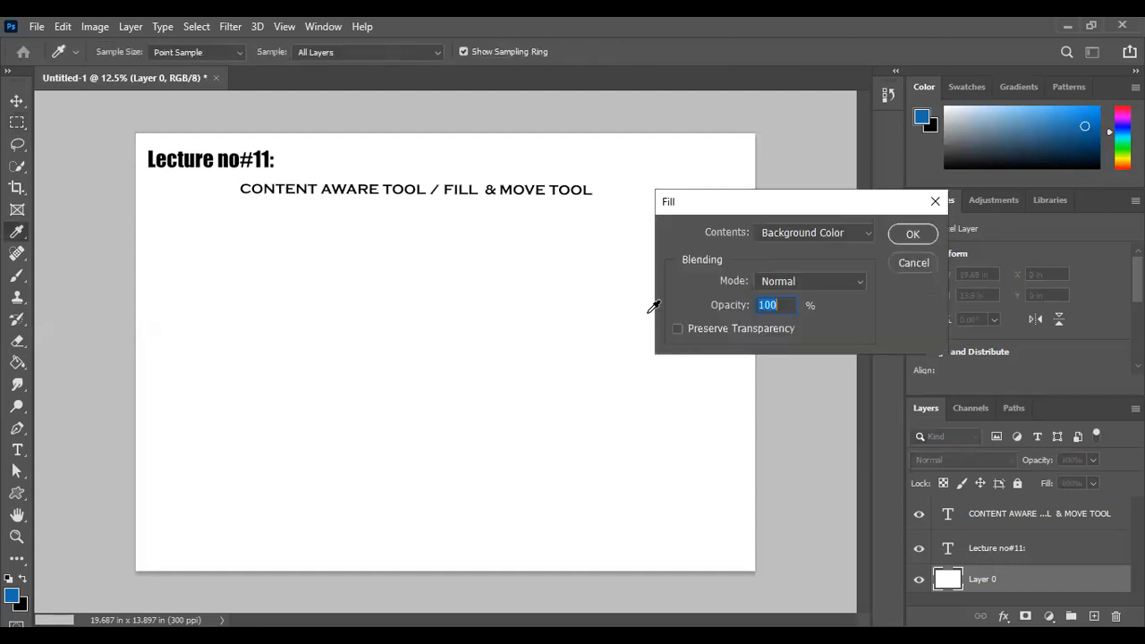
click(809, 235)
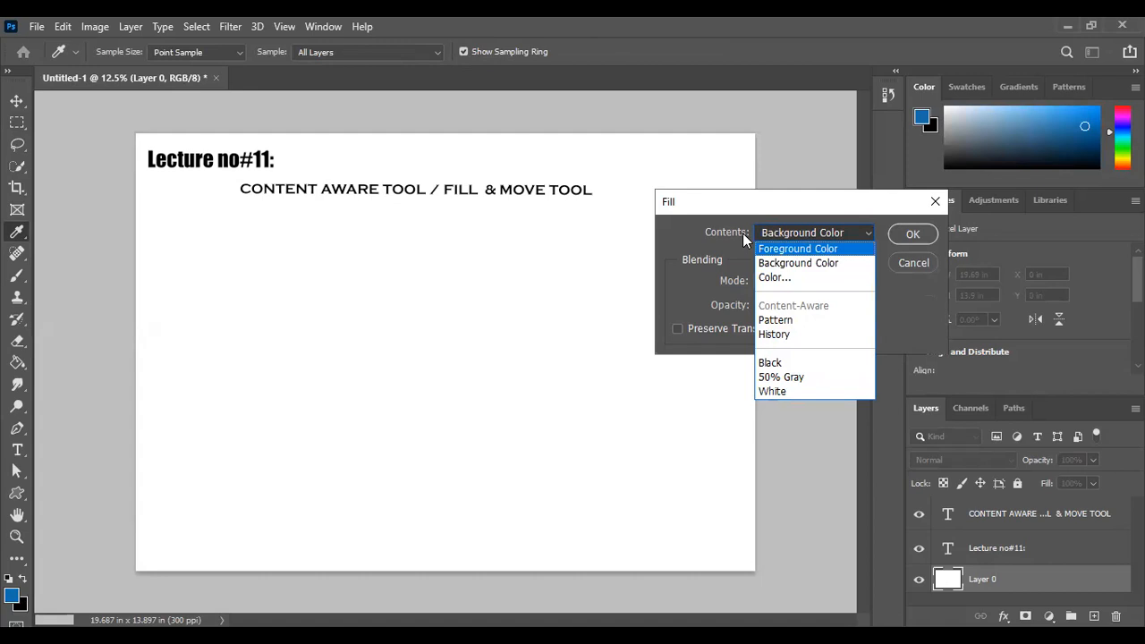
click(769, 276)
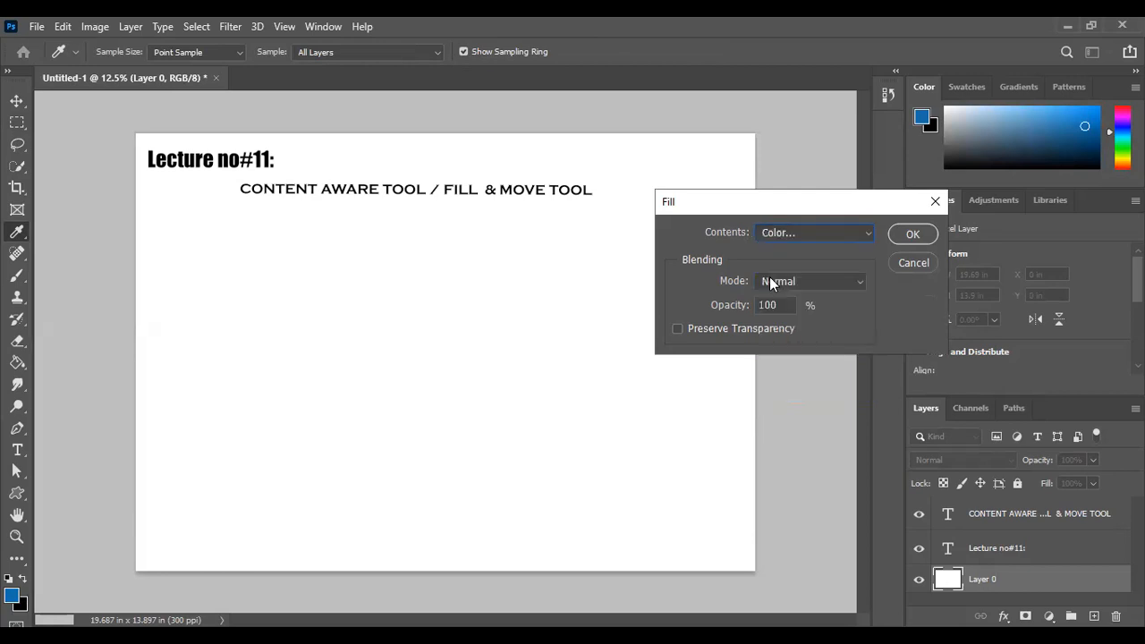
click(743, 256)
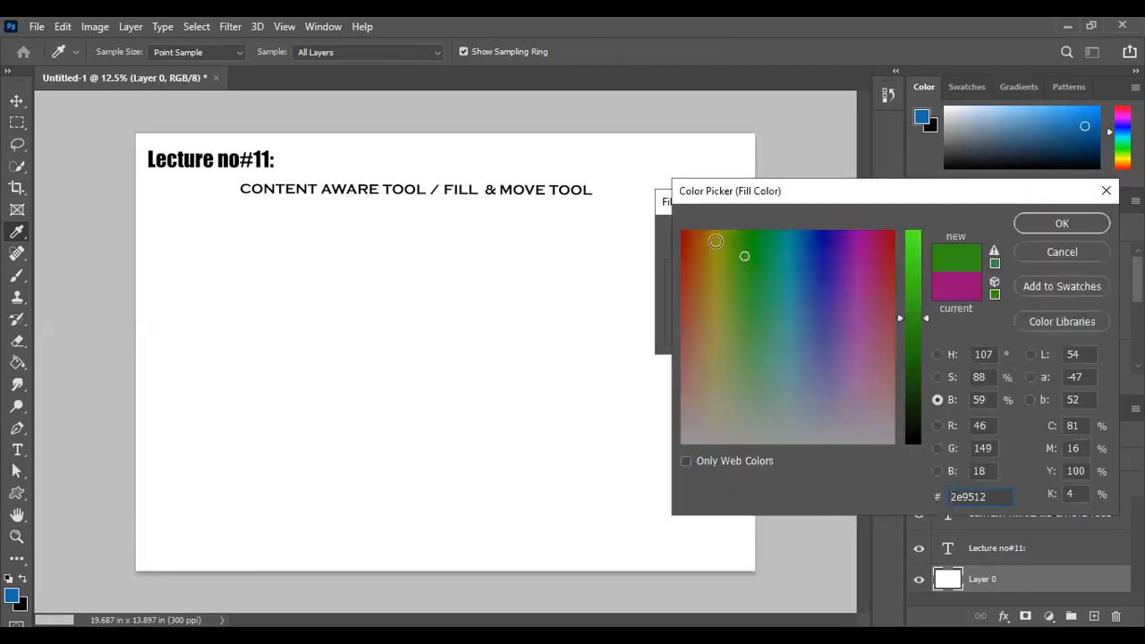
click(716, 242)
click(854, 246)
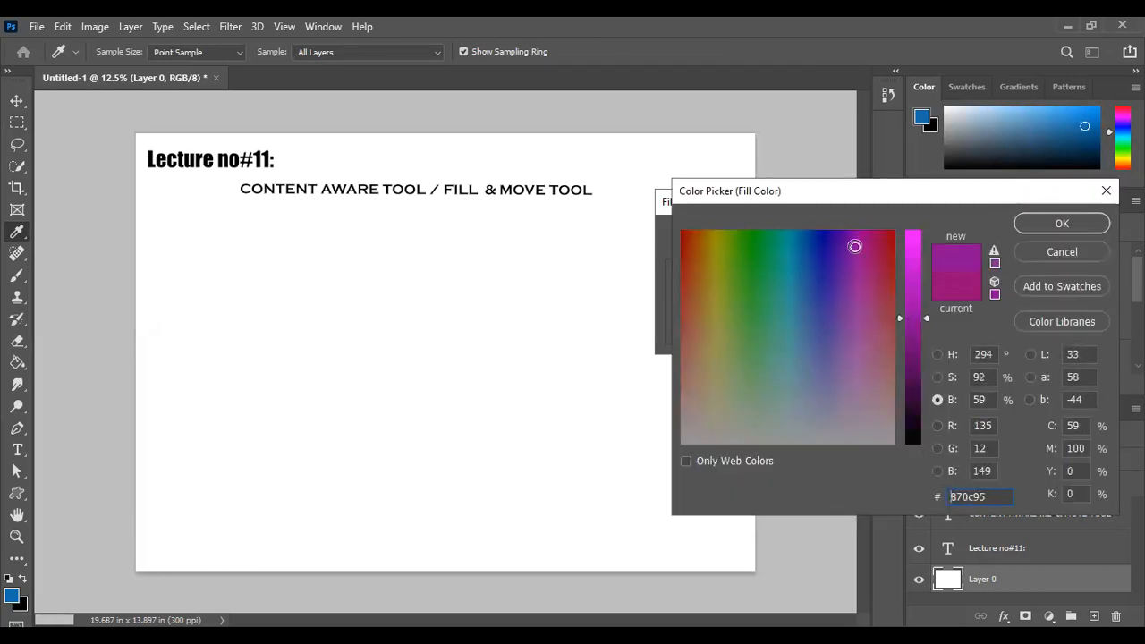
click(785, 284)
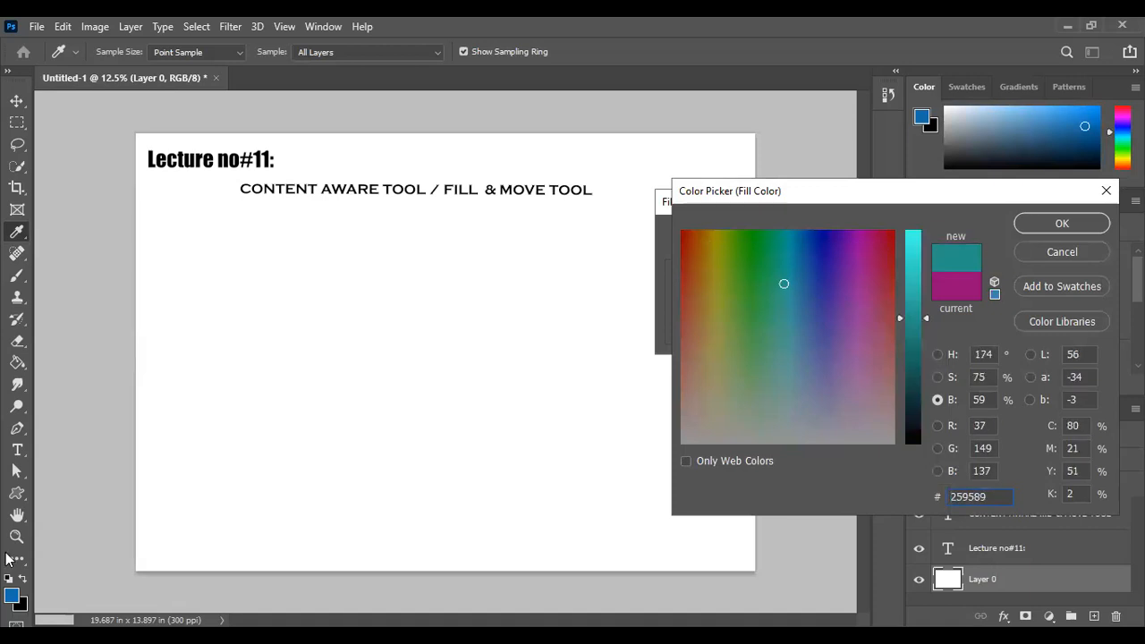
click(1036, 223)
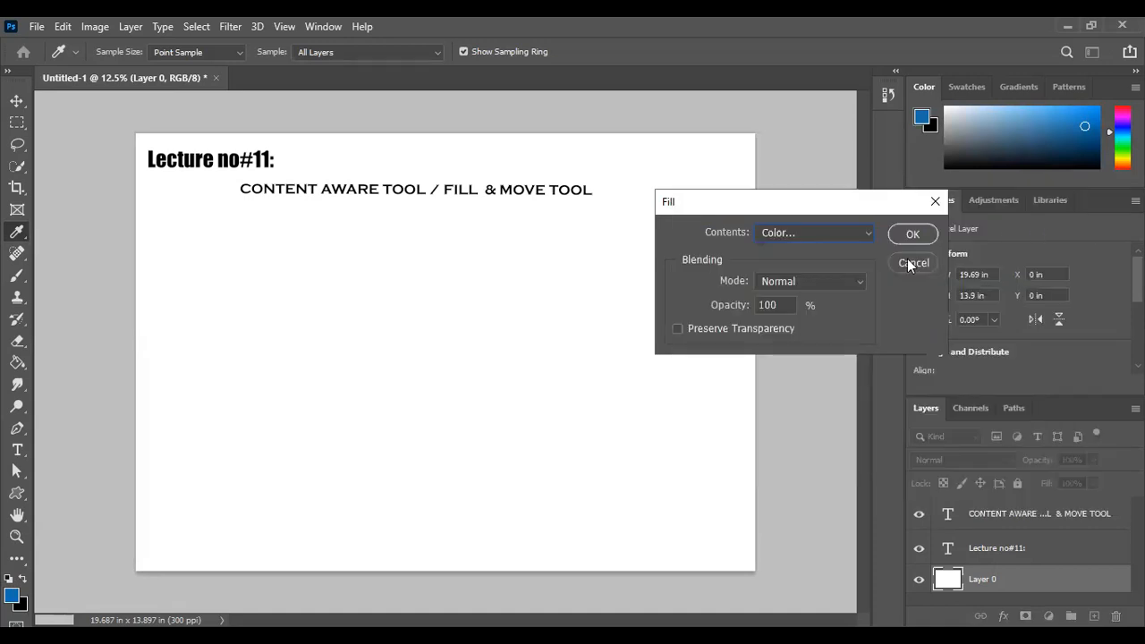
click(838, 229)
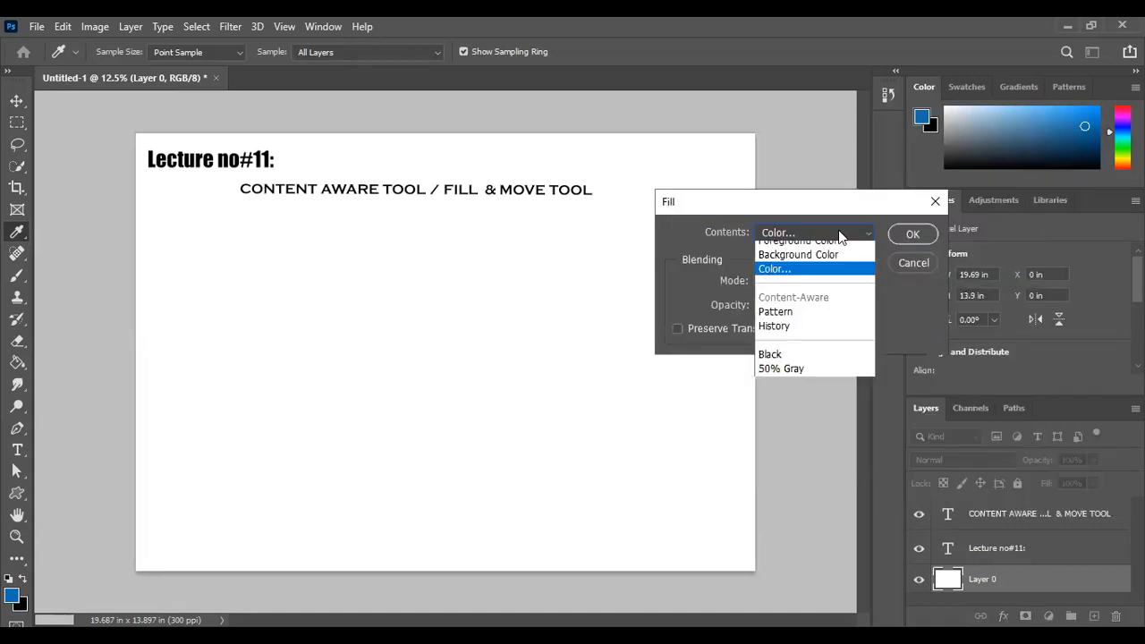
click(904, 234)
click(1107, 186)
click(915, 231)
key(m)
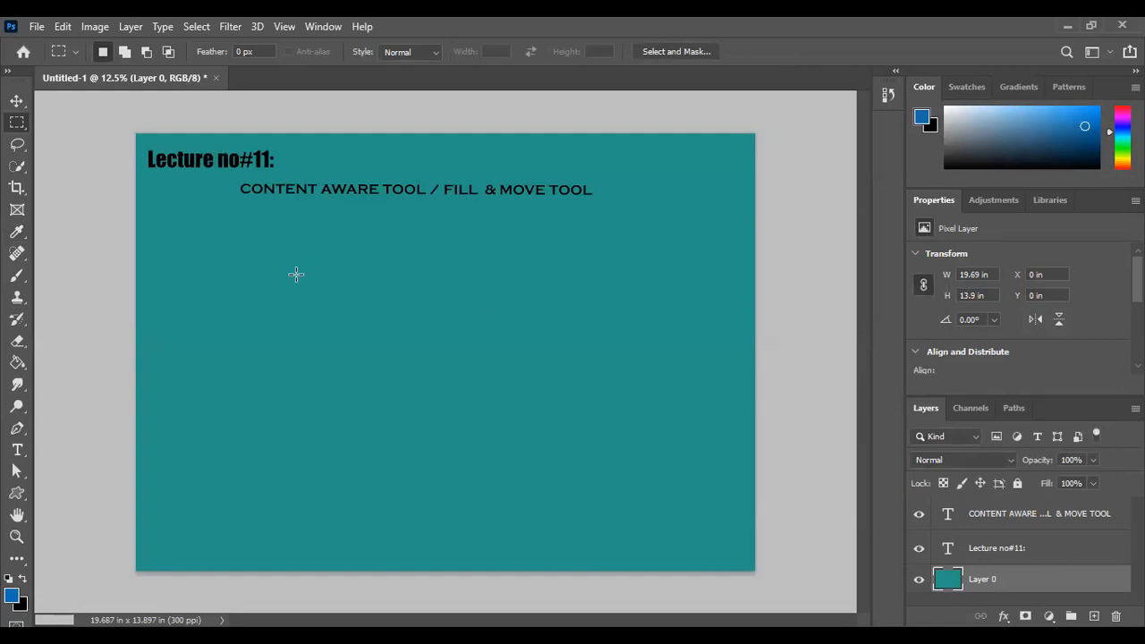
key(shift+F5)
click(848, 232)
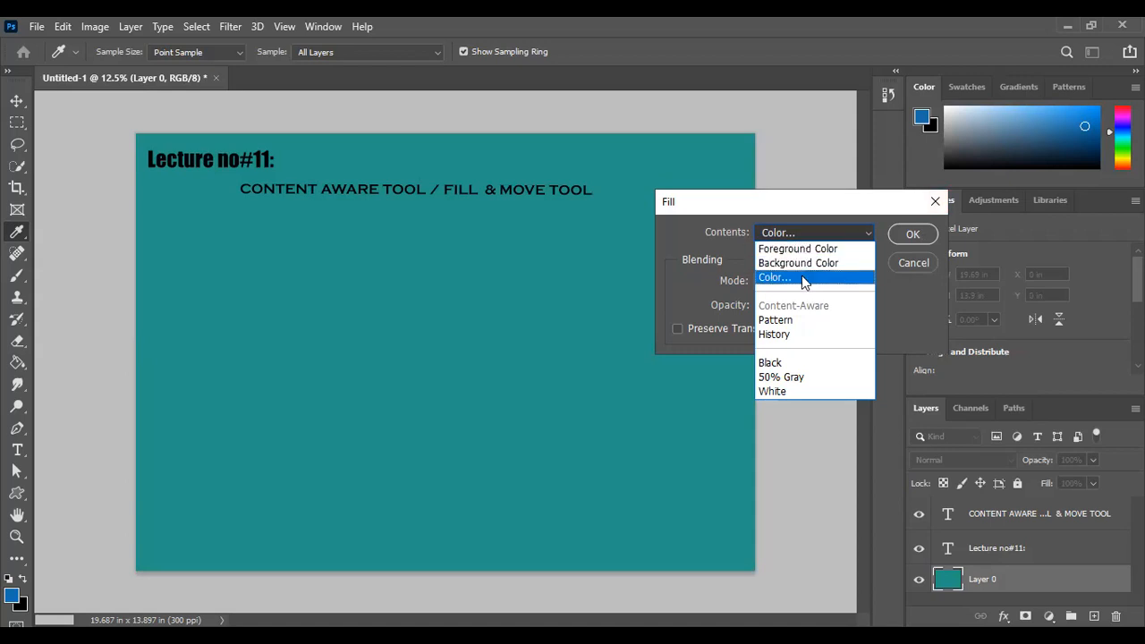
click(930, 208)
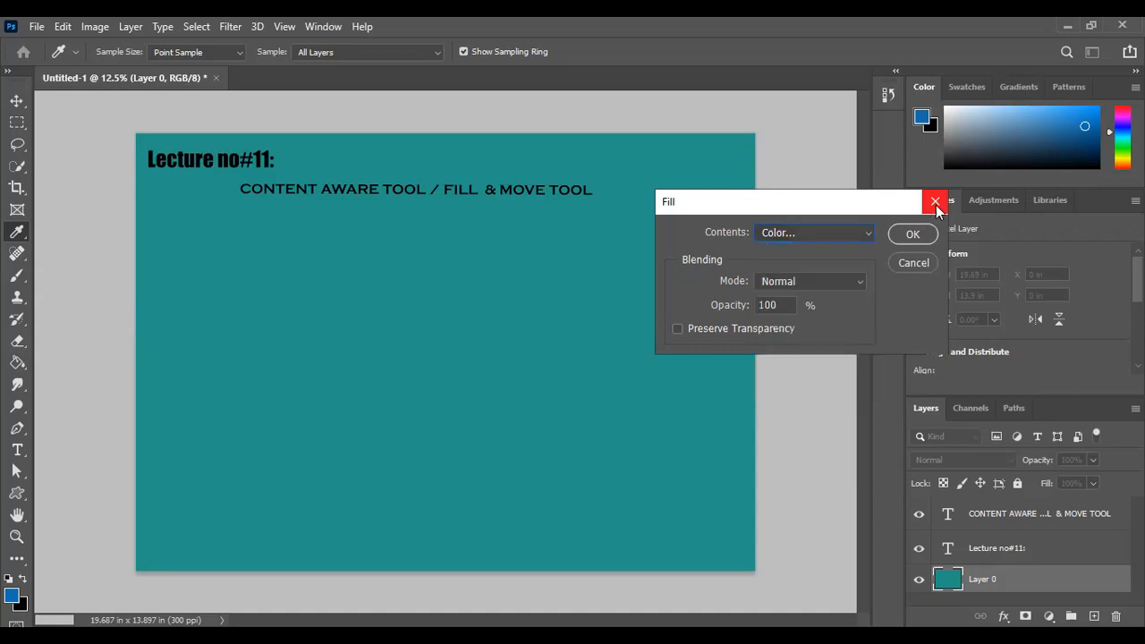
click(1098, 193)
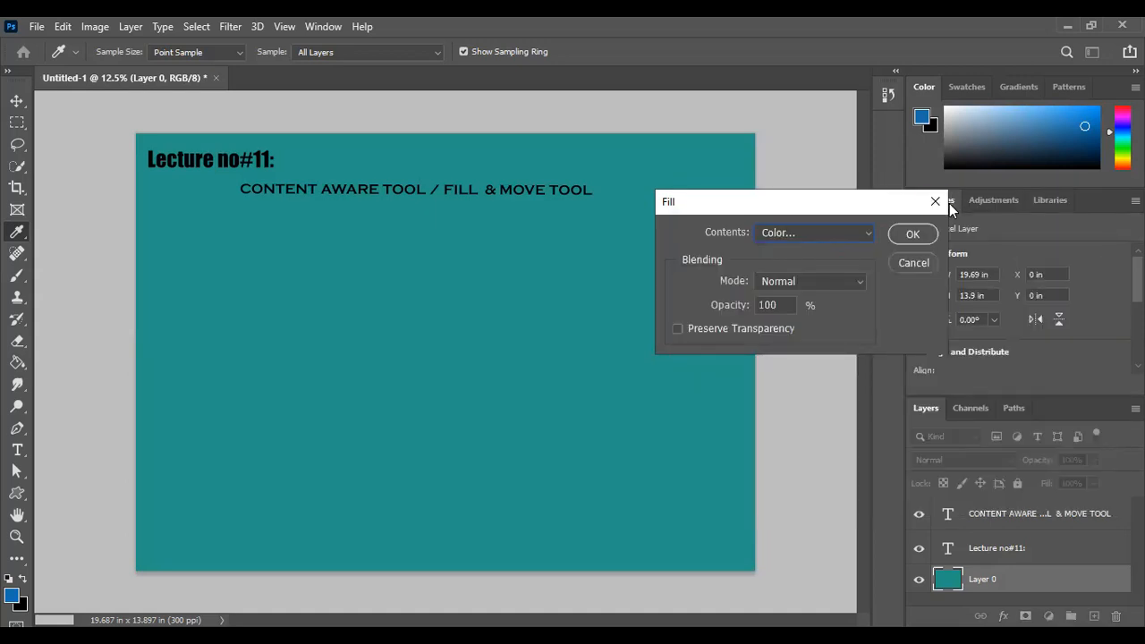
click(935, 202)
key(m)
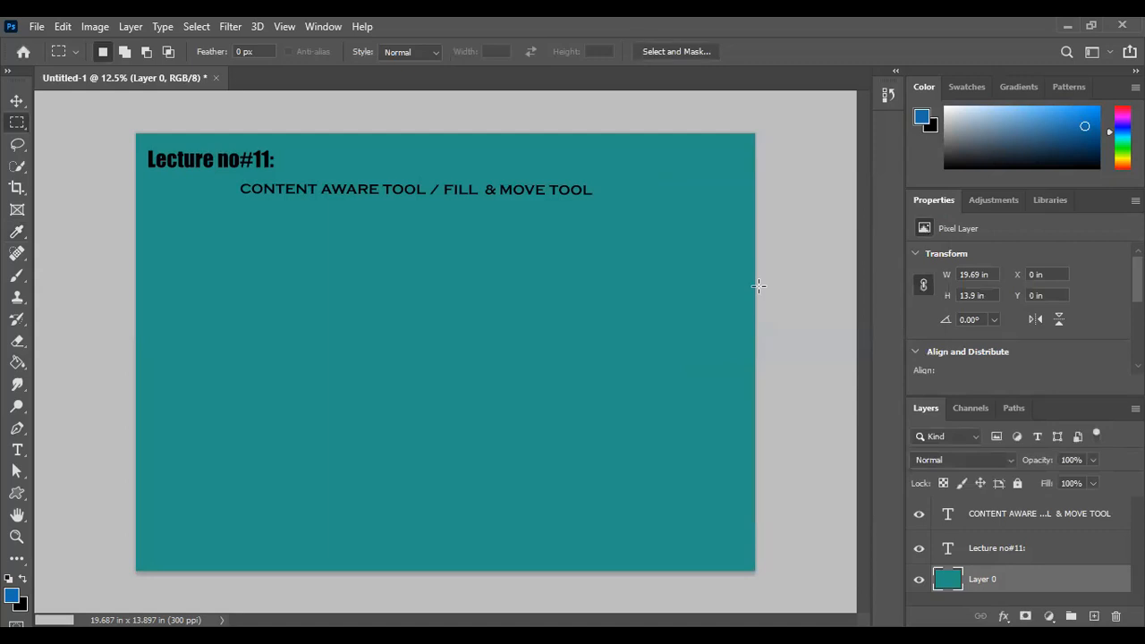
Open the image Winter-Hiking-Trudging-through-deep-snow from the Downloads folder
click(34, 27)
click(44, 60)
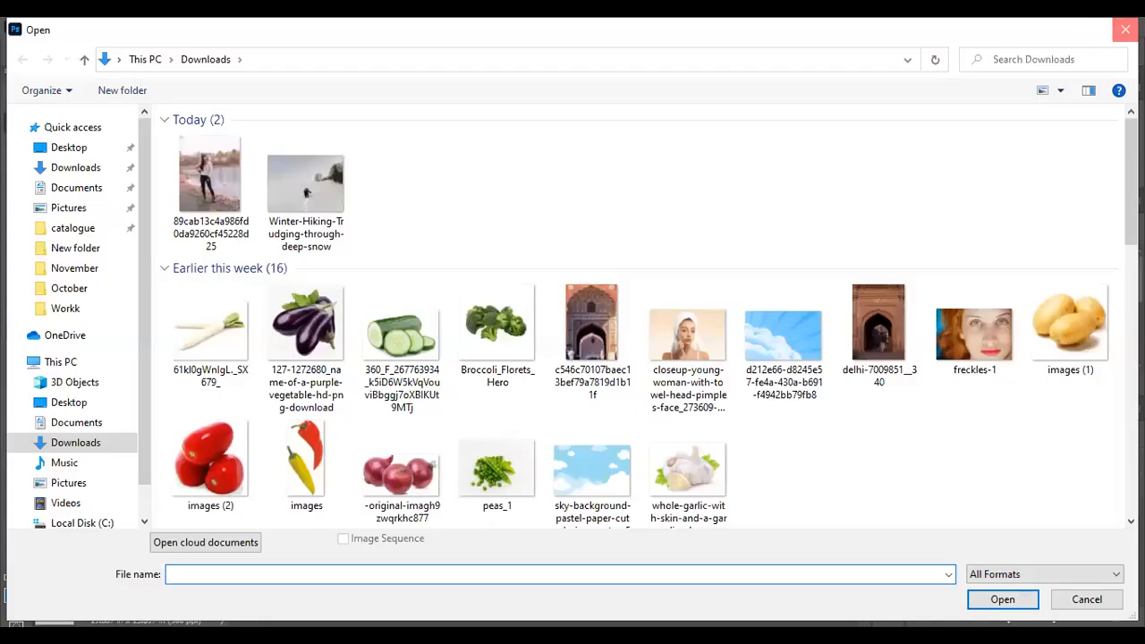
click(1125, 30)
click(37, 26)
click(59, 58)
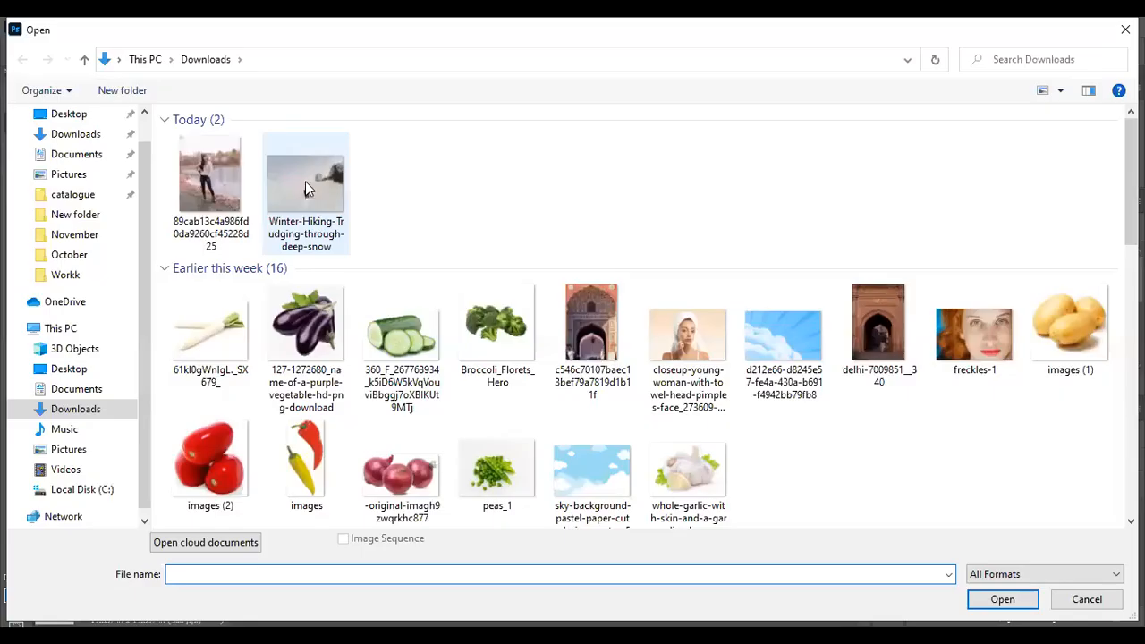
double_click(305, 180)
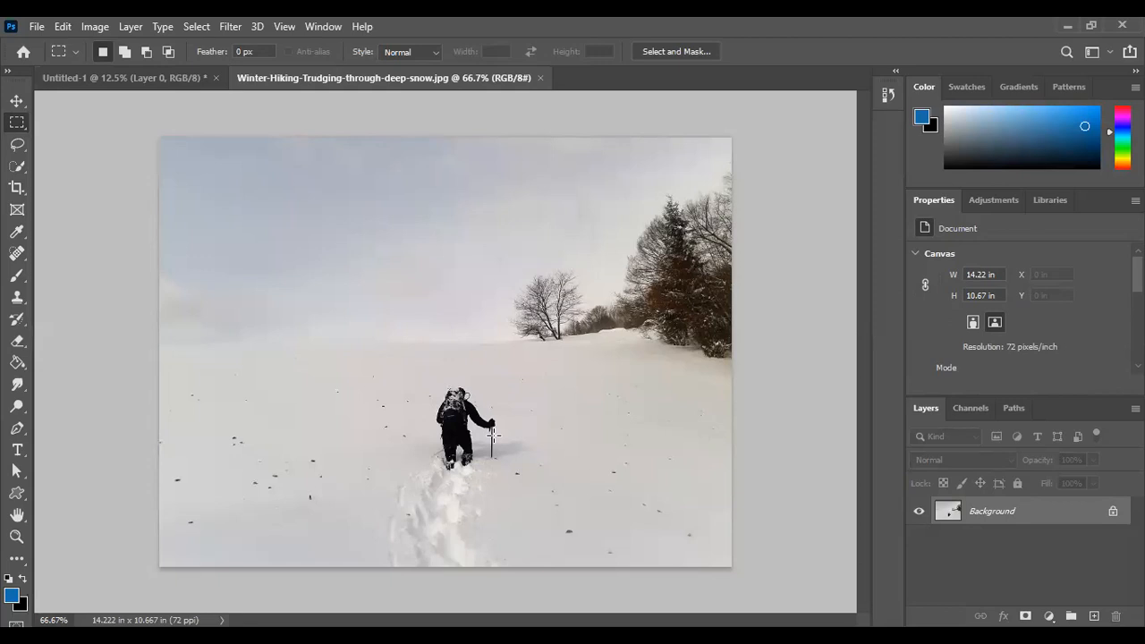
Draw a freehand Lasso selection loosely around the hiker in the snow
click(18, 146)
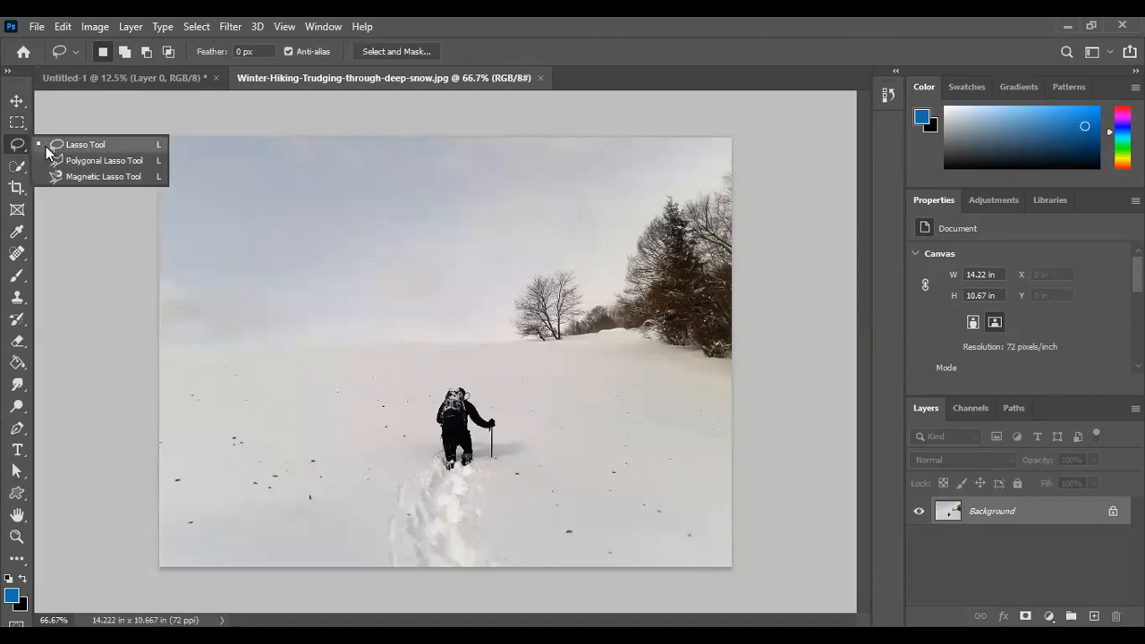
click(20, 152)
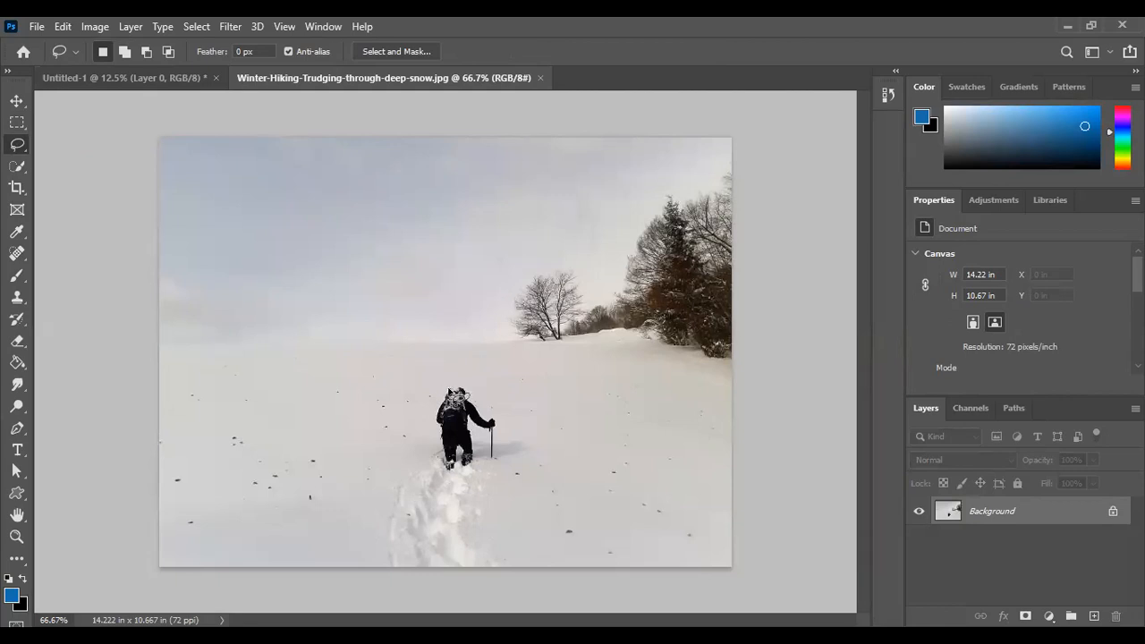
mouse_move(474, 367)
mouse_down()
mouse_move(422, 381)
mouse_move(404, 416)
mouse_move(409, 450)
mouse_move(431, 468)
mouse_move(512, 481)
mouse_move(530, 452)
mouse_move(531, 409)
mouse_move(473, 369)
mouse_up()
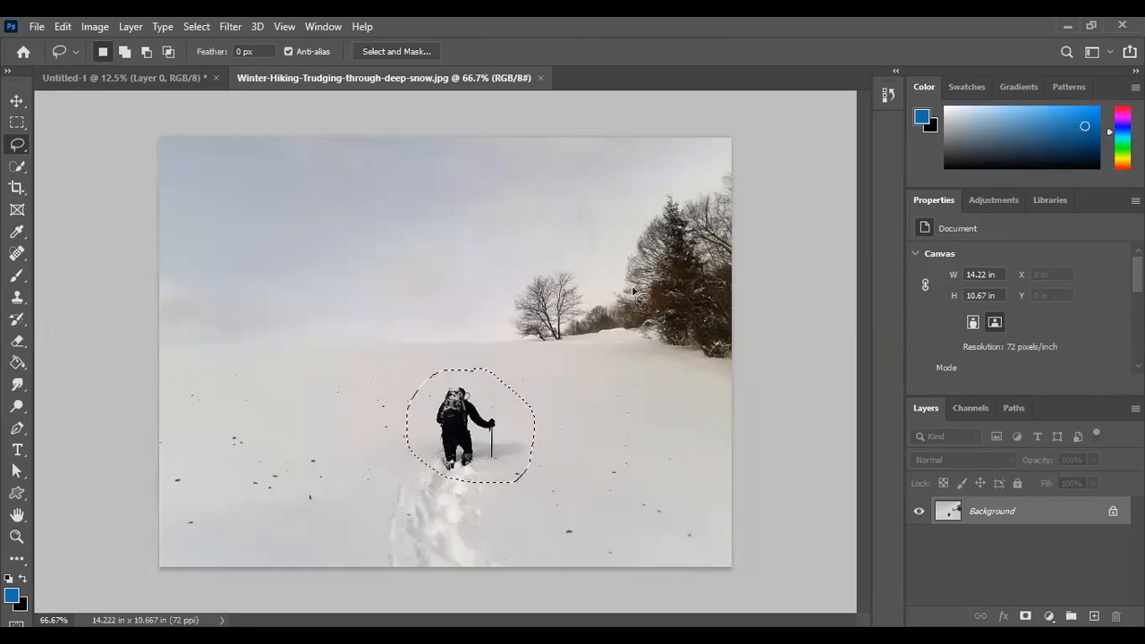
Fill the selected hiker area with Content-Aware contents at 100% opacity and clear the selection
key(shift)
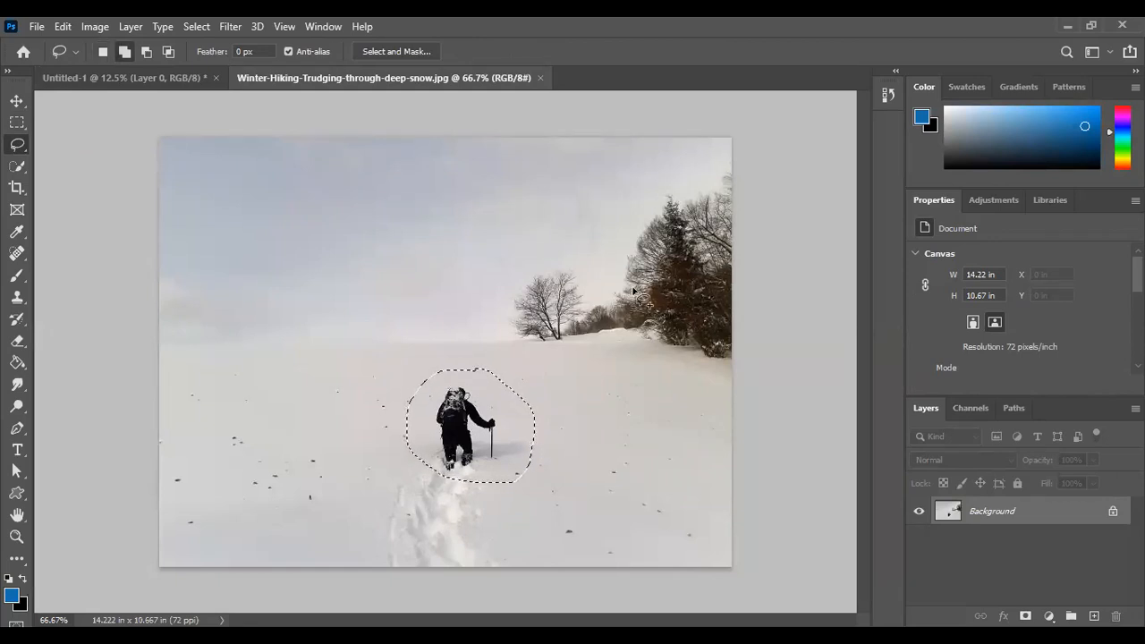
key(shift+F5)
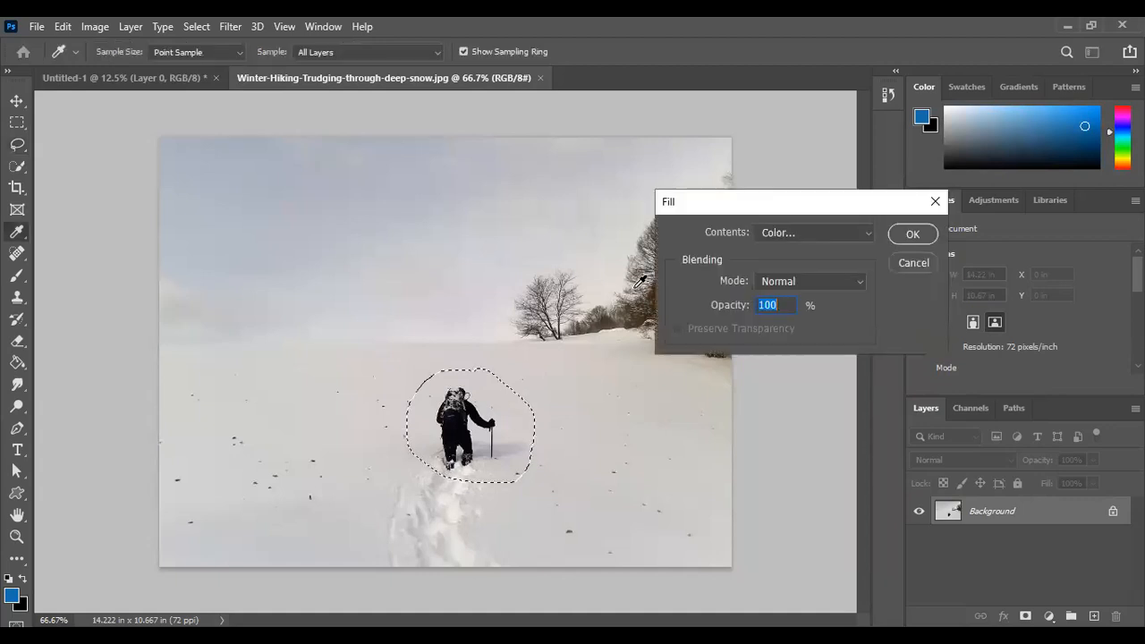
click(840, 233)
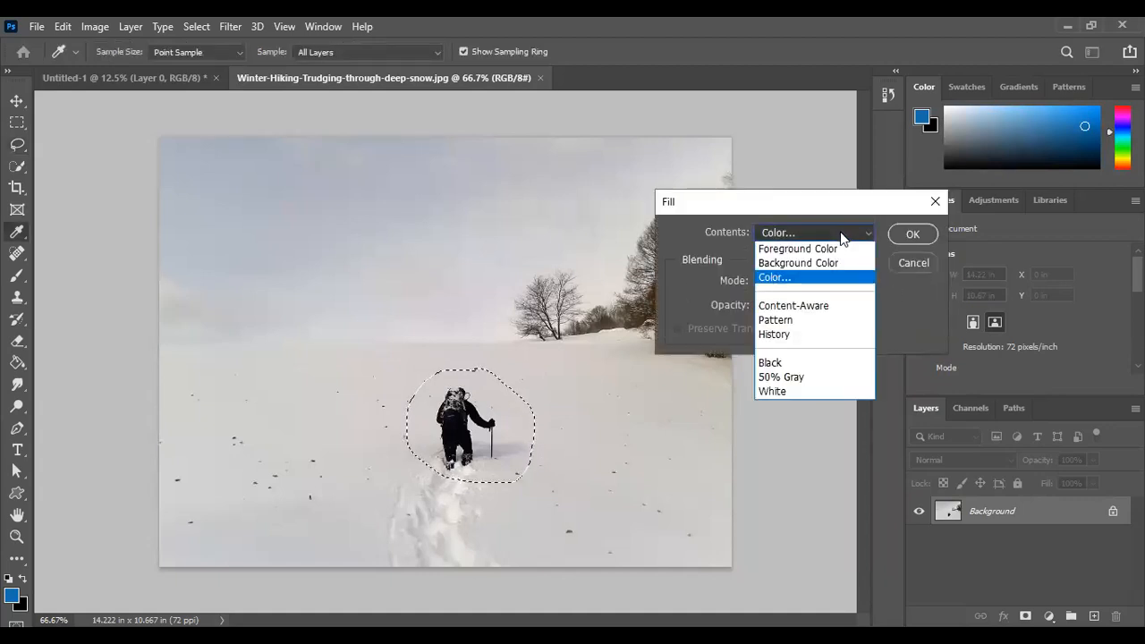
click(828, 308)
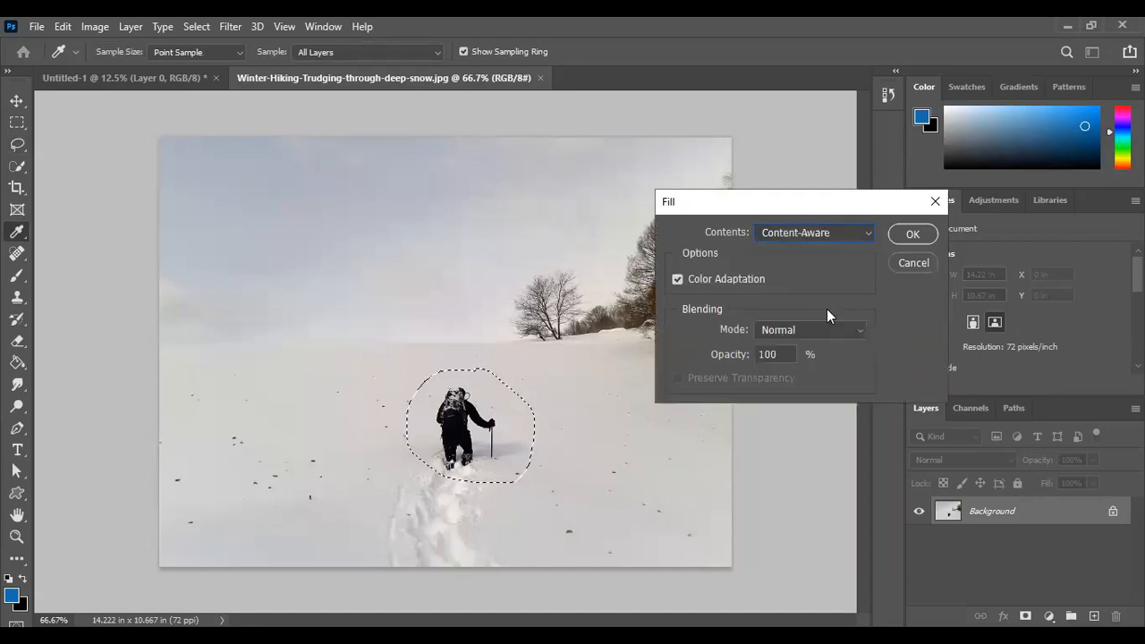
click(902, 235)
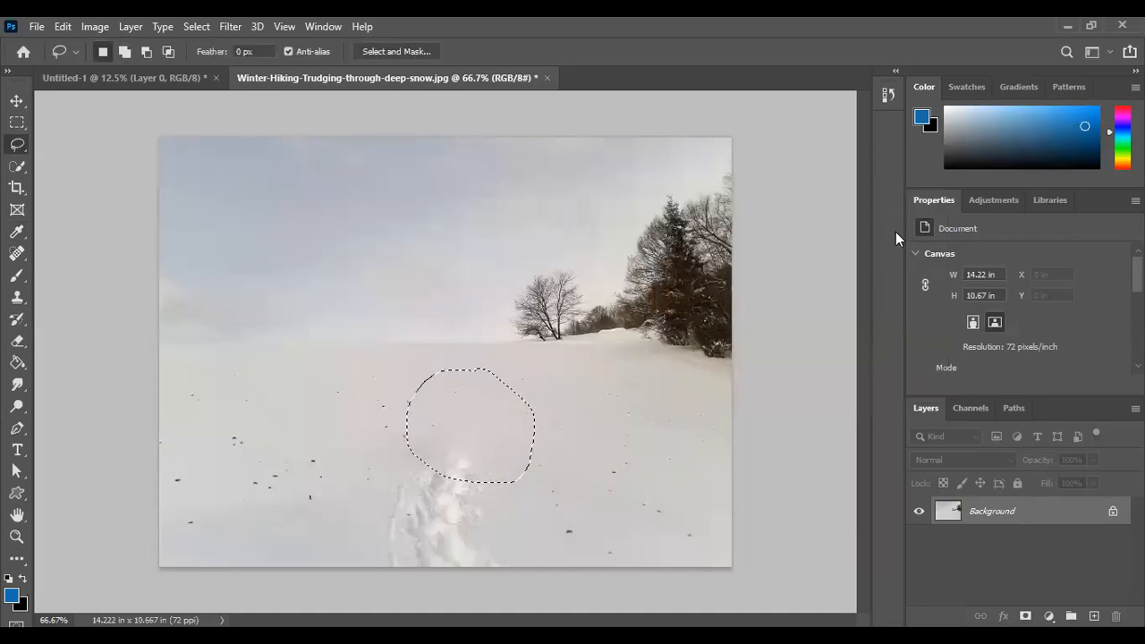
click(196, 26)
click(215, 57)
Unlock the Background layer, and undo this together with the Content-Aware fill and the hiker selection
click(1112, 512)
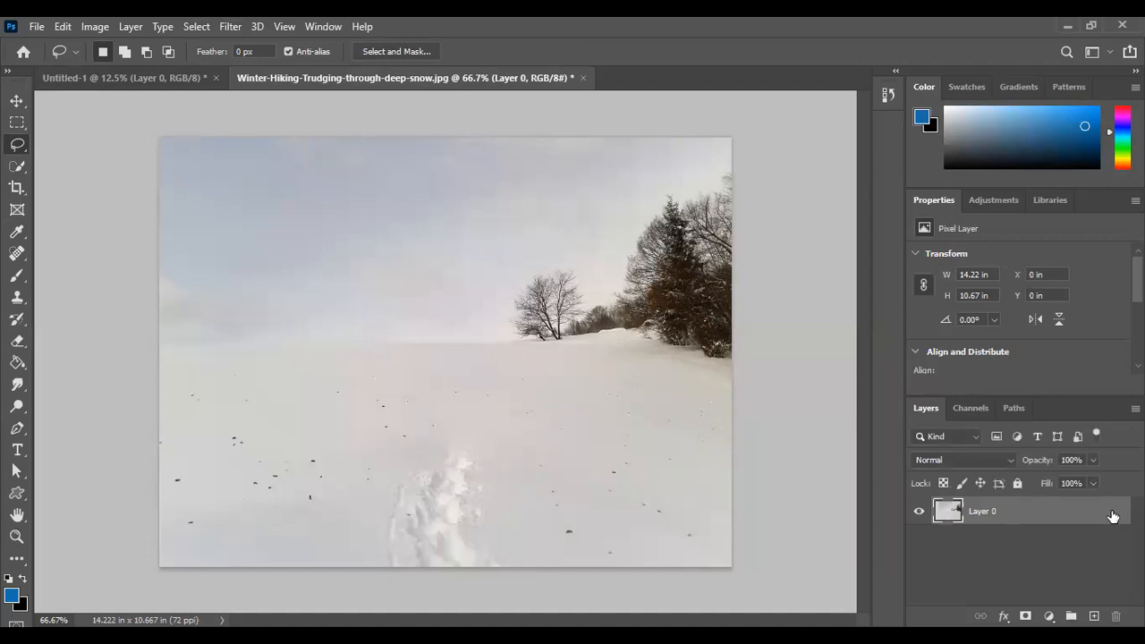
key(ctrl+z)
key(ctrl+z)
key(ctrl+z)
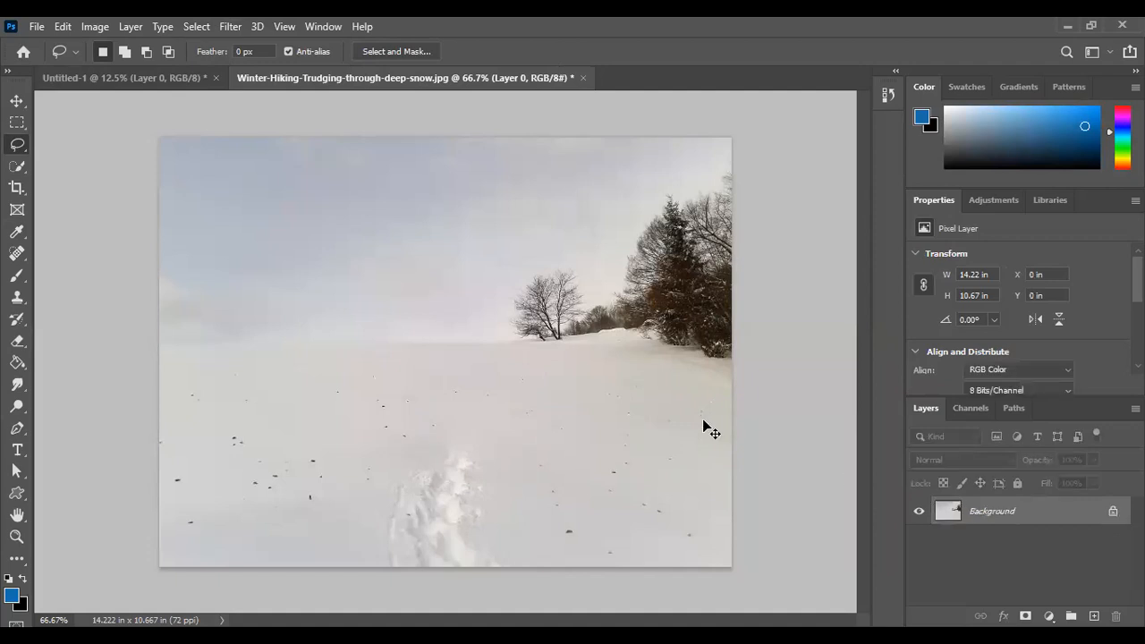
key(ctrl+z)
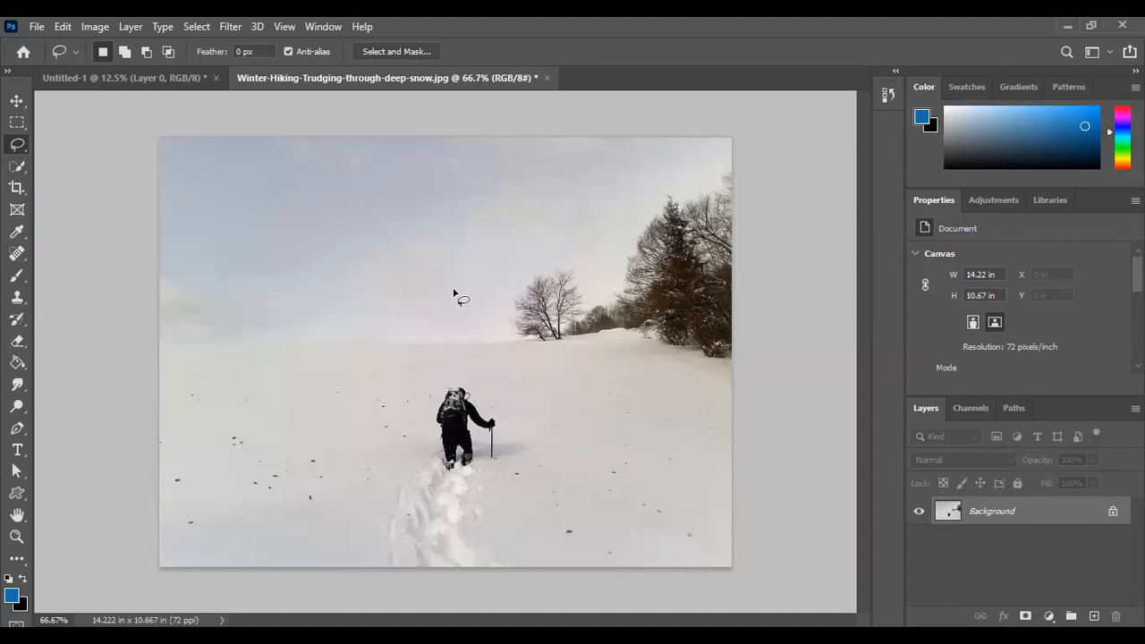
Remove the hiker with a Content-Aware fill of a slightly larger lasso selection that includes the nearest footprints, and clear the selection
mouse_move(479, 362)
mouse_down()
mouse_move(436, 365)
mouse_move(398, 412)
mouse_move(398, 444)
mouse_move(435, 490)
mouse_move(490, 502)
mouse_move(528, 484)
mouse_move(524, 396)
mouse_move(479, 365)
mouse_up()
key(shift+F5)
click(863, 233)
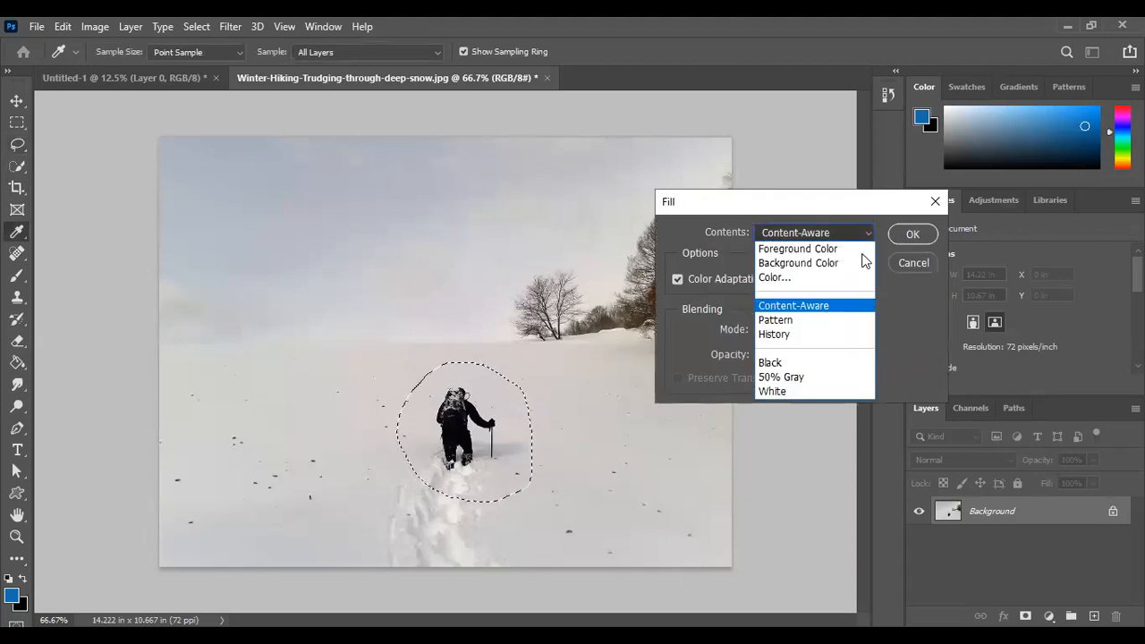
click(850, 306)
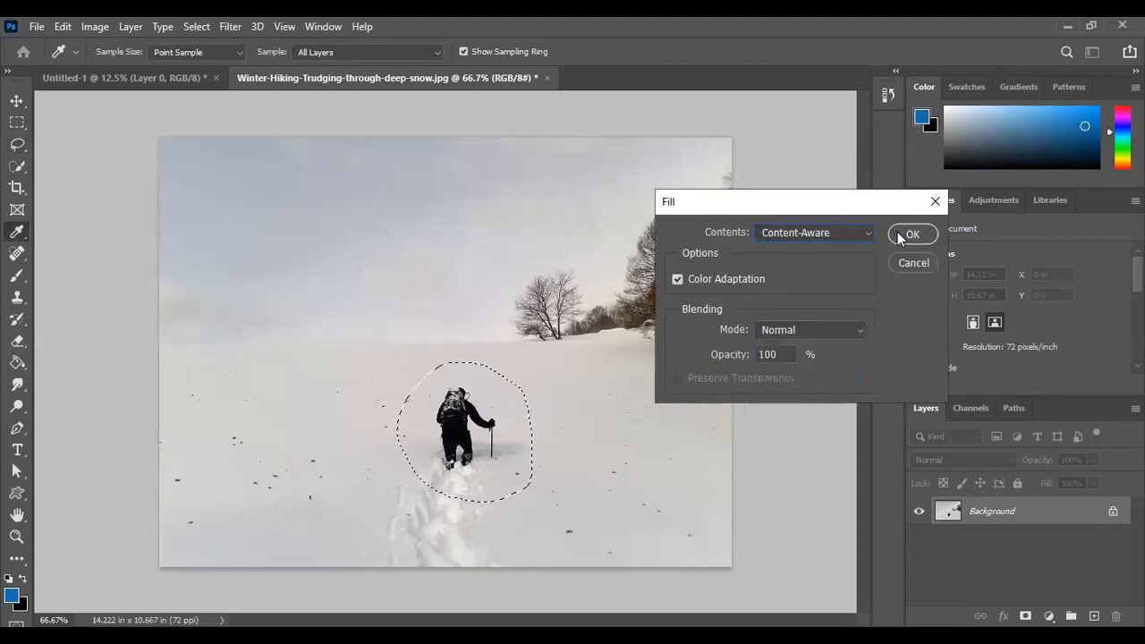
click(901, 237)
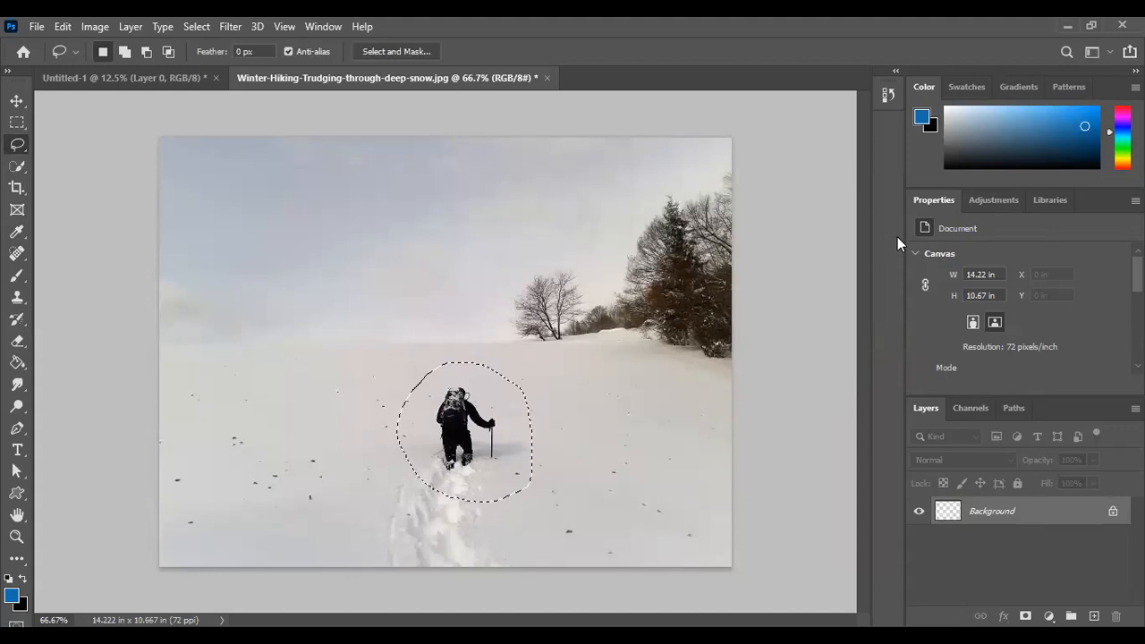
click(197, 27)
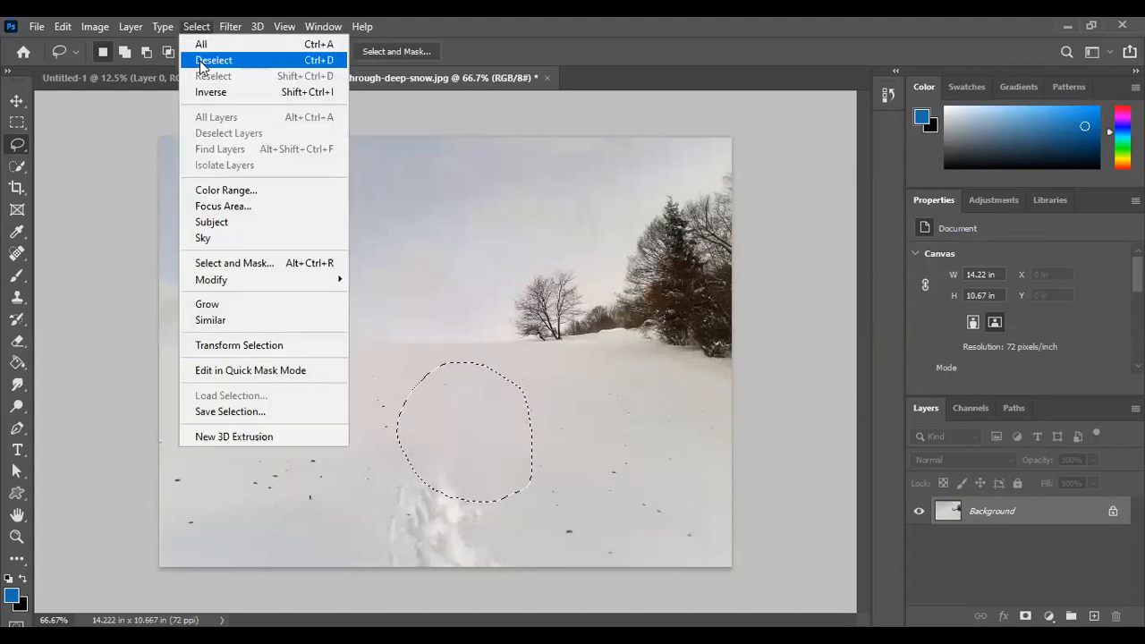
click(200, 61)
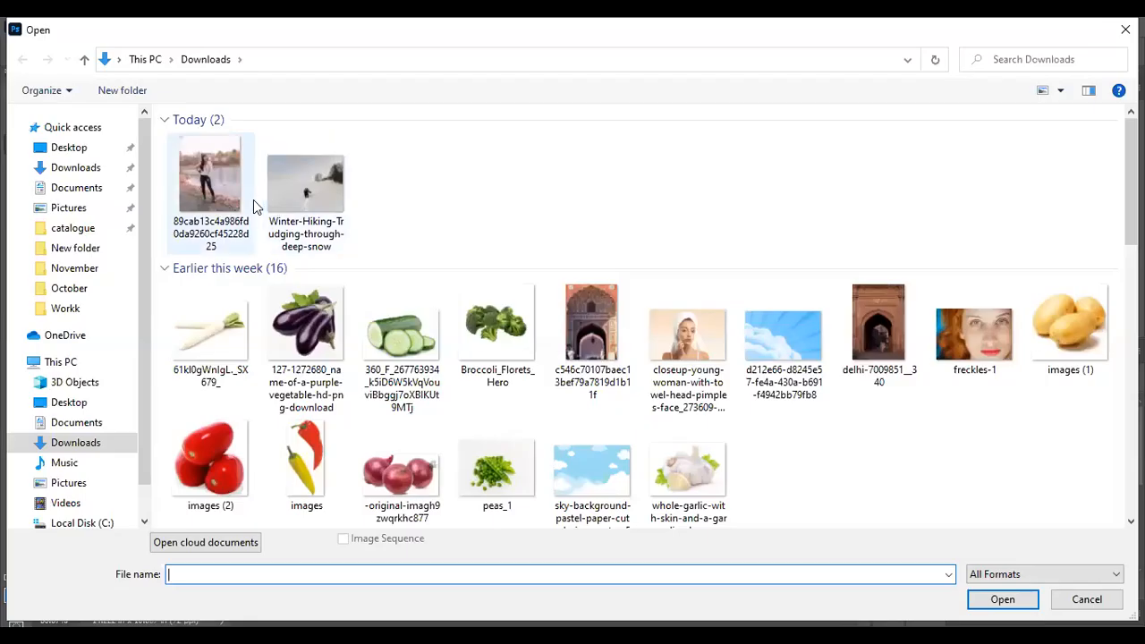
Open the image 89cab13c4a986fd0da9260cf45228d25.jpg and draw a lasso selection around the woman standing by the lake
double_click(253, 200)
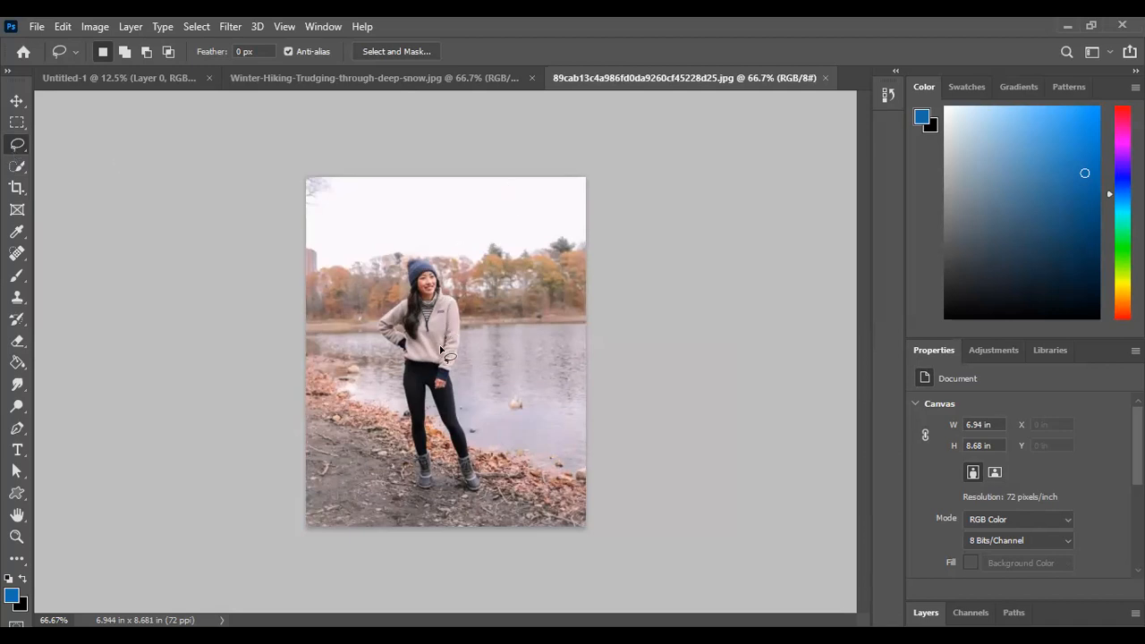
mouse_move(450, 260)
mouse_down()
mouse_move(396, 252)
mouse_move(376, 282)
mouse_move(365, 349)
mouse_move(398, 493)
mouse_move(456, 507)
mouse_move(488, 497)
mouse_move(488, 440)
mouse_move(447, 259)
mouse_up()
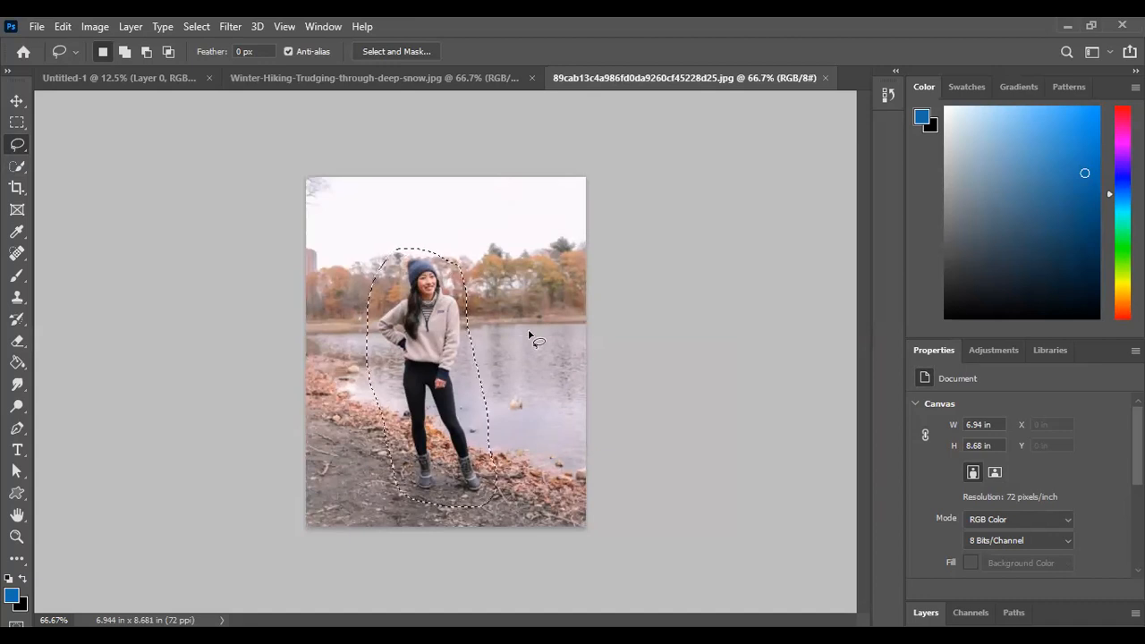
Fill the selected area around the woman with Content-Aware contents, keeping Color Adaptation on, and clear the selection
key(shift)
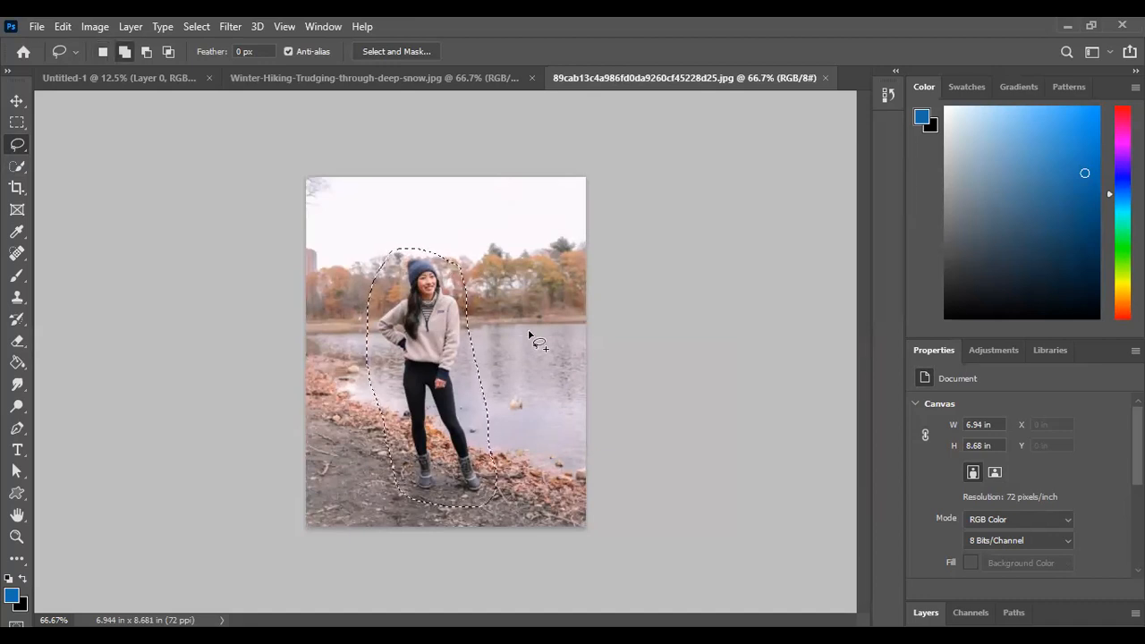
key(shift+BackSpace)
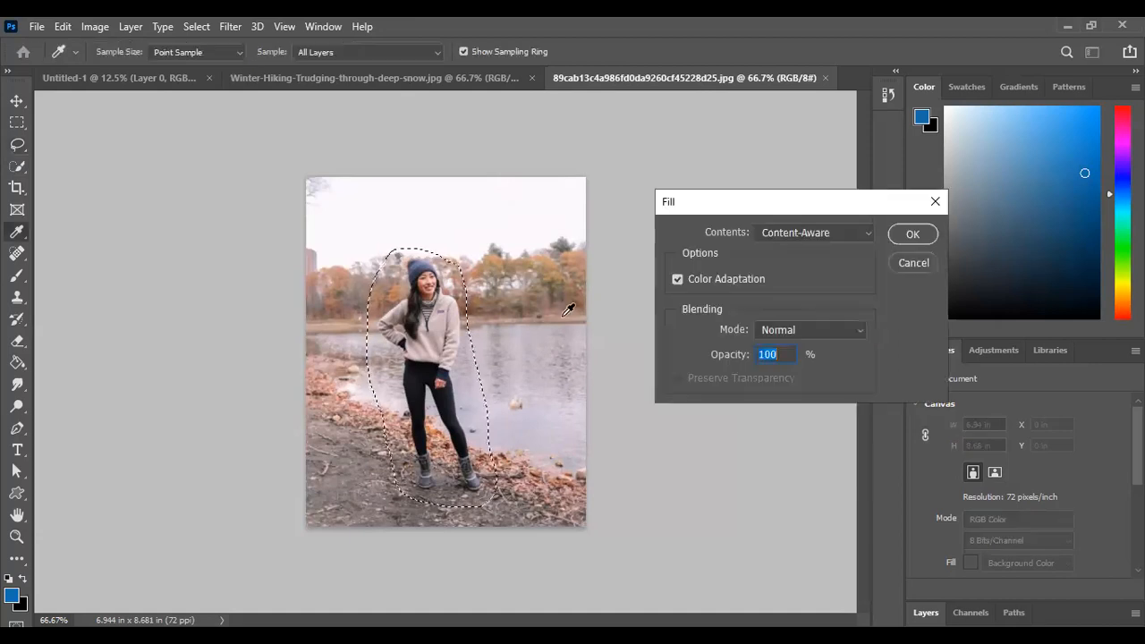
click(794, 234)
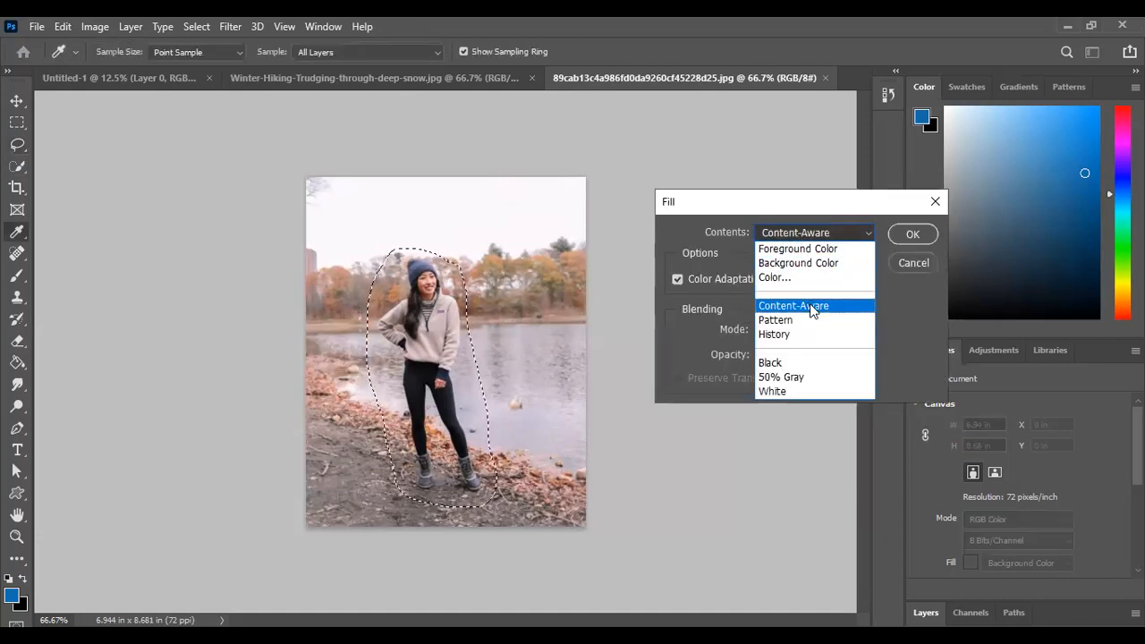
click(813, 303)
click(912, 233)
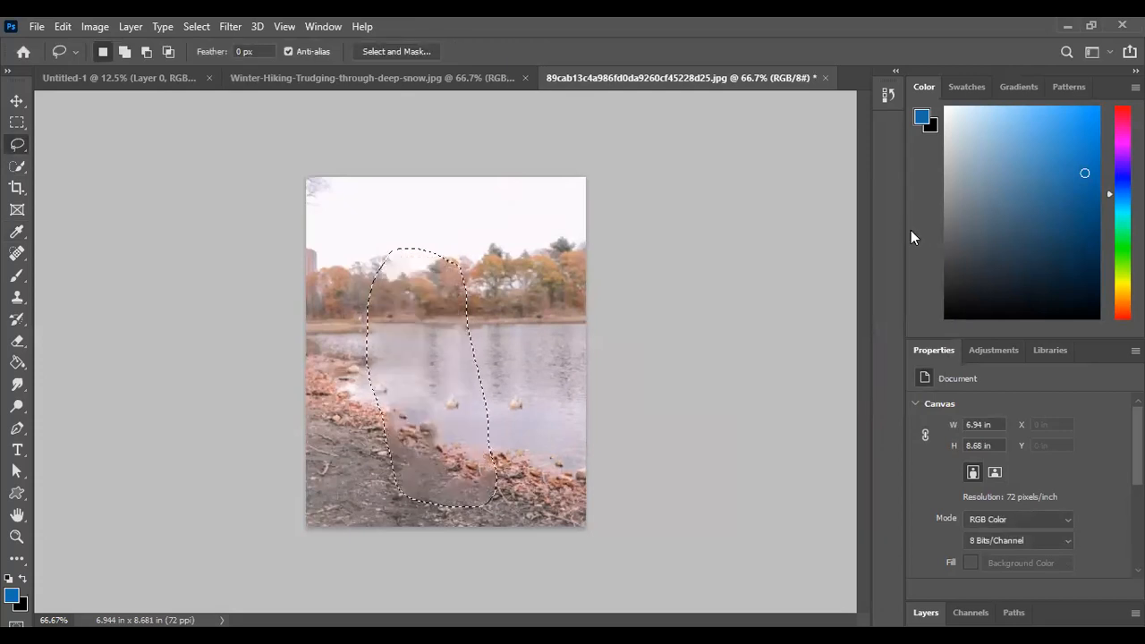
click(204, 25)
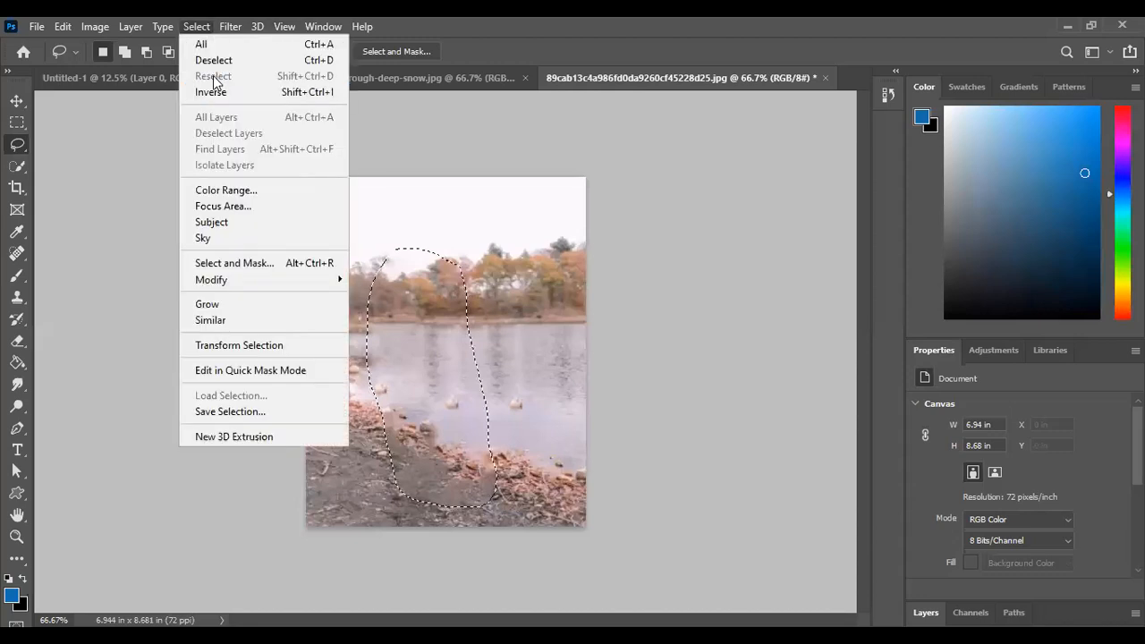
click(216, 57)
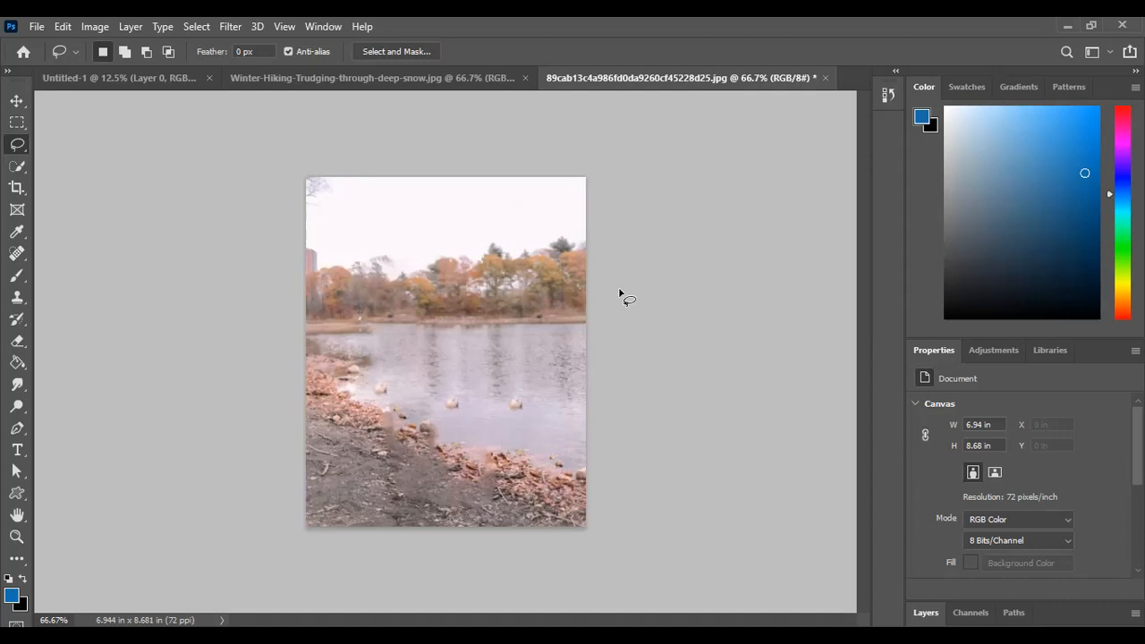
Lasso the rightmost duck on the lake, replace it with a Content-Aware fill and clear the selection
mouse_move(518, 388)
mouse_down()
mouse_move(497, 408)
mouse_move(517, 421)
mouse_move(535, 407)
mouse_move(518, 388)
mouse_up()
key(shift)
key(shift+BackSpace)
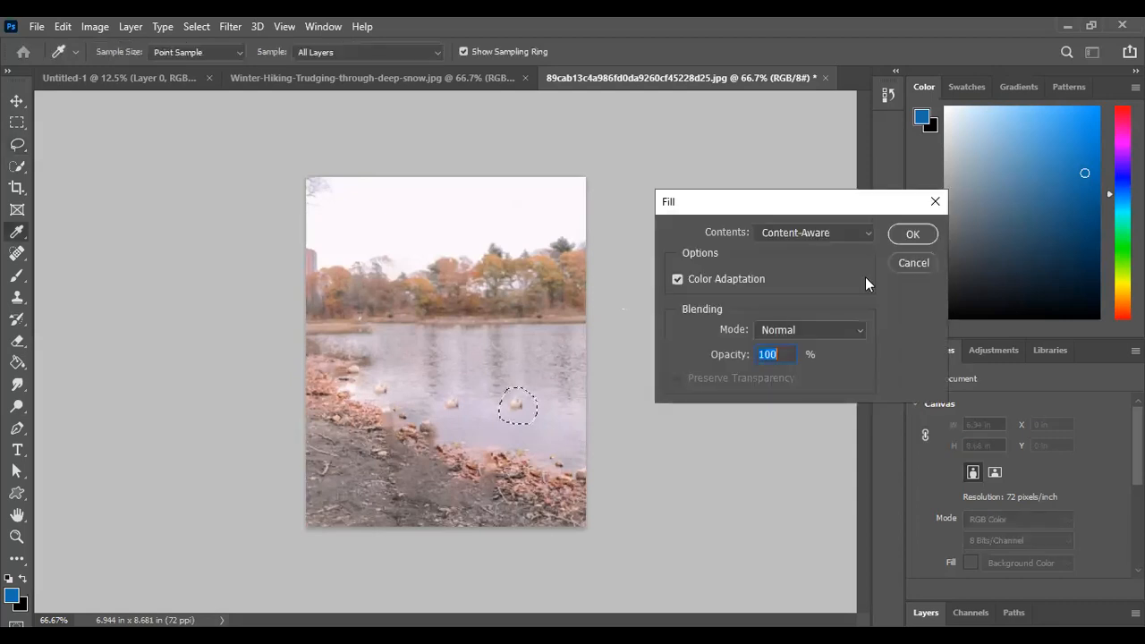
click(915, 234)
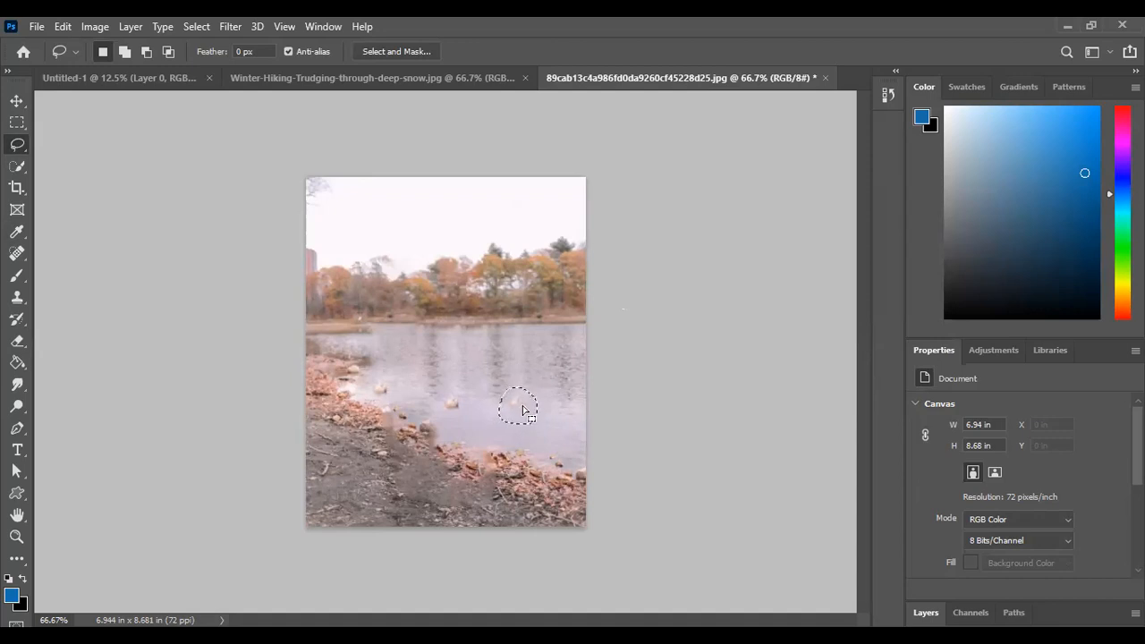
click(186, 25)
click(215, 65)
Switch to the Winter-Hiking-Trudging-through-deep-snow image and undo the removal of the hiker, including the lasso selection
click(425, 77)
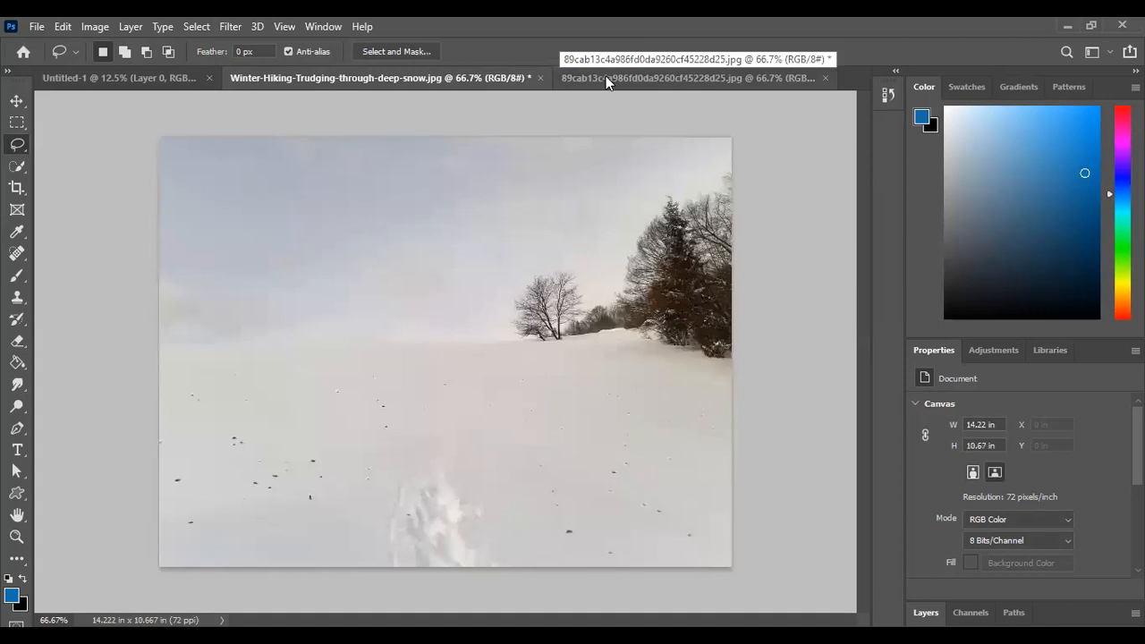
key(ctrl+z)
key(ctrl+z)
key(ctrl+z)
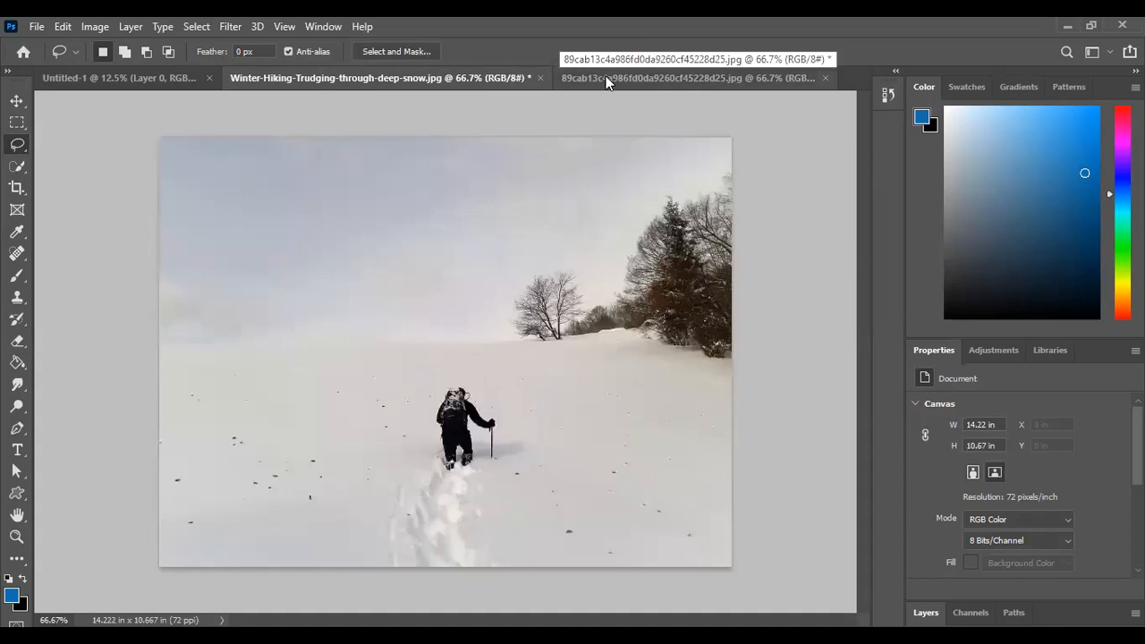
Close the image 89cab13c4a986fd0da9260cf45228d25.jpg without saving its changes
click(820, 78)
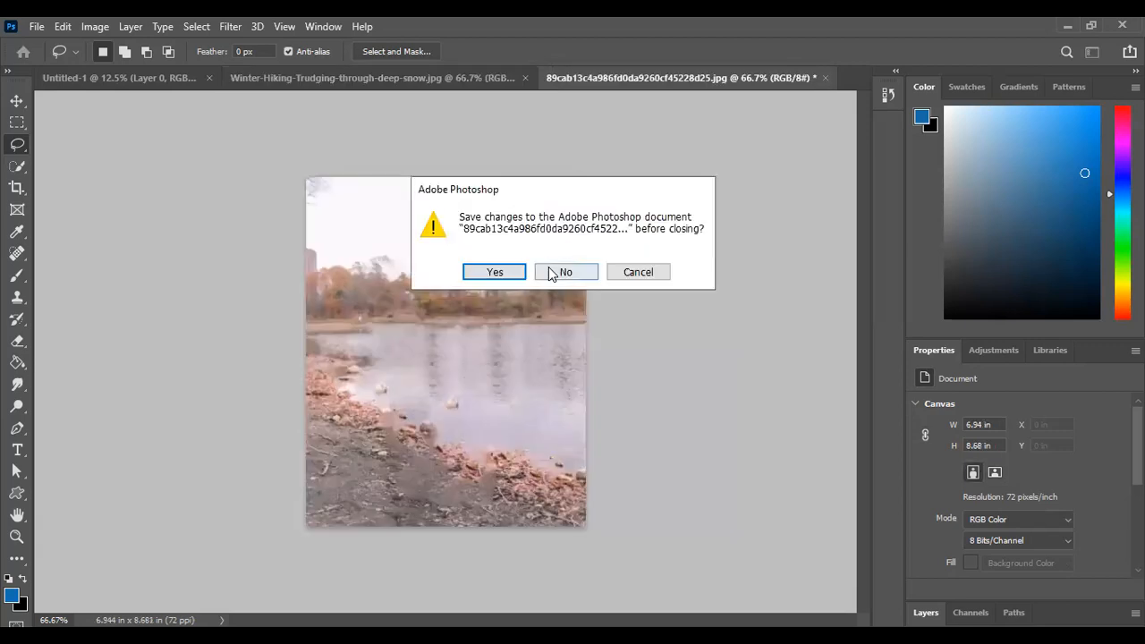
click(550, 272)
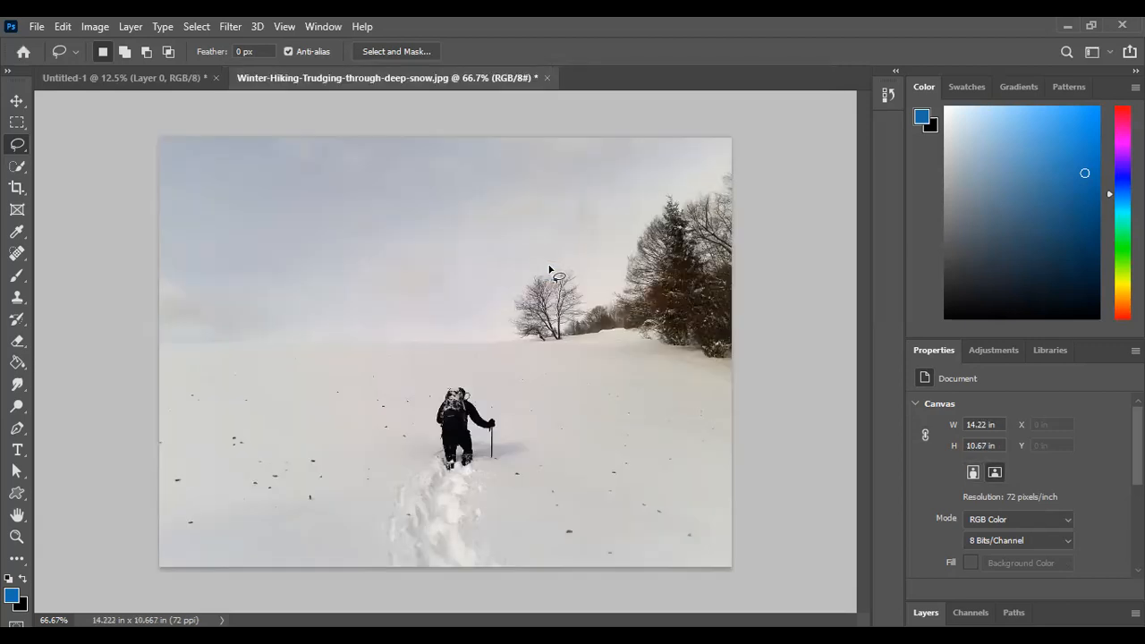
Lasso the hiker in the snow photo and relocate him with the Content-Aware Move tool to the slope beneath the dark trees
mouse_move(455, 367)
mouse_down()
mouse_move(410, 396)
mouse_move(416, 479)
mouse_move(498, 484)
mouse_move(520, 459)
mouse_move(495, 385)
mouse_up()
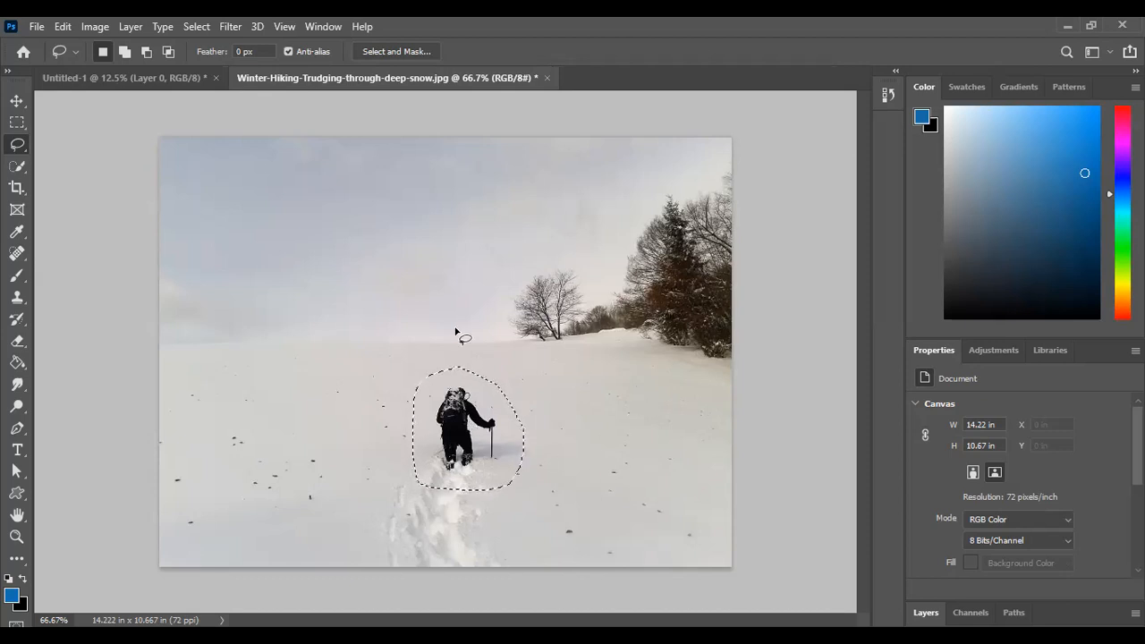
click(19, 260)
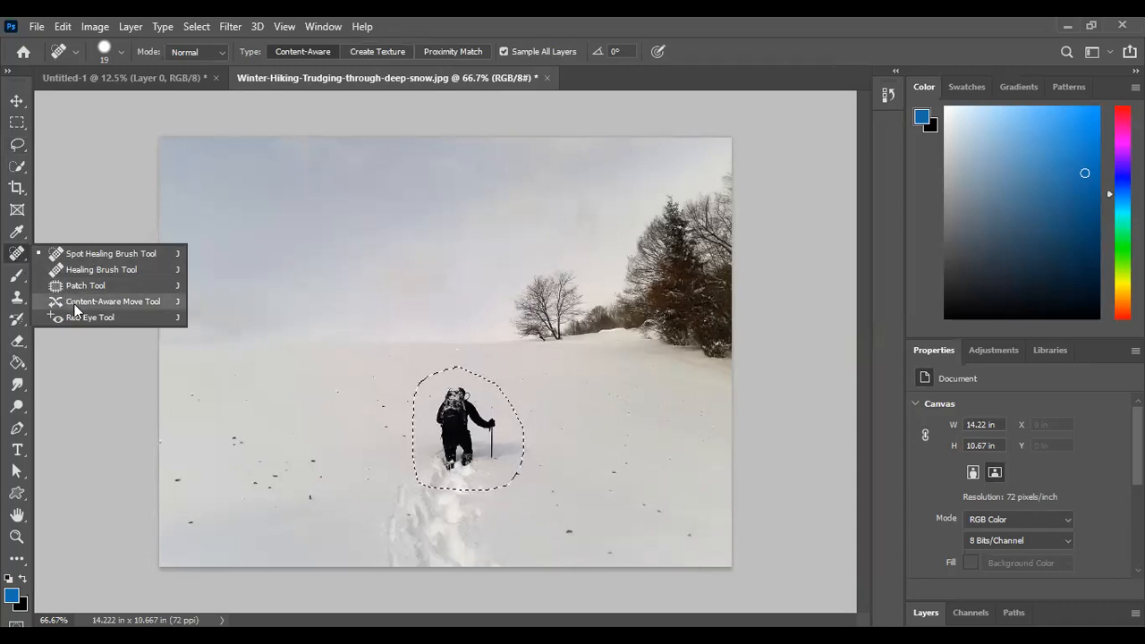
click(108, 301)
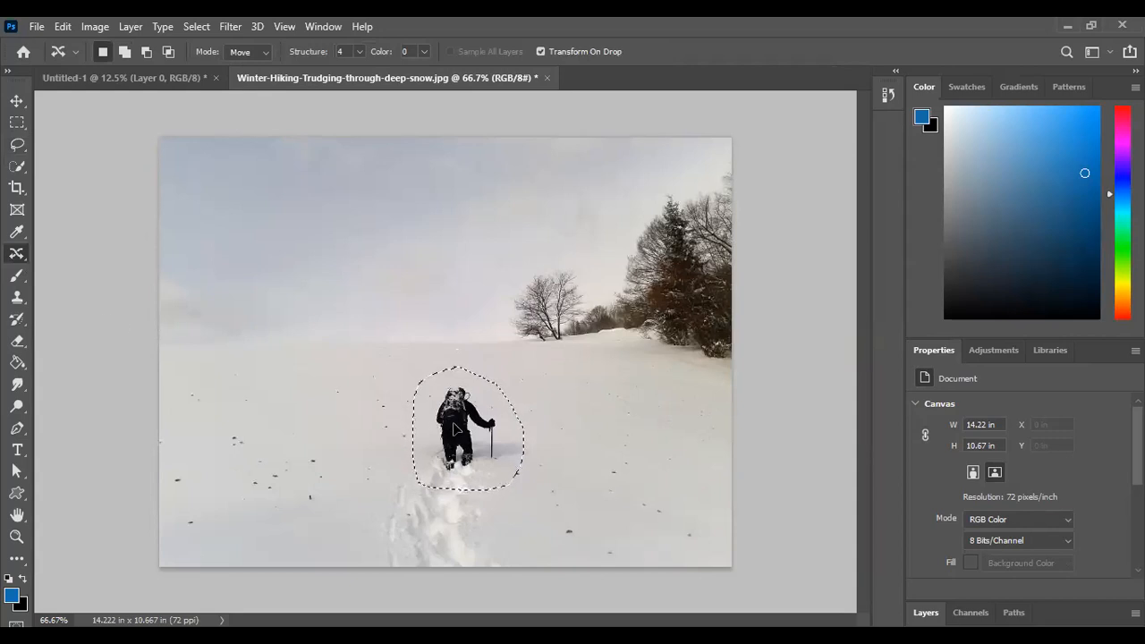
drag(455, 429, 514, 416)
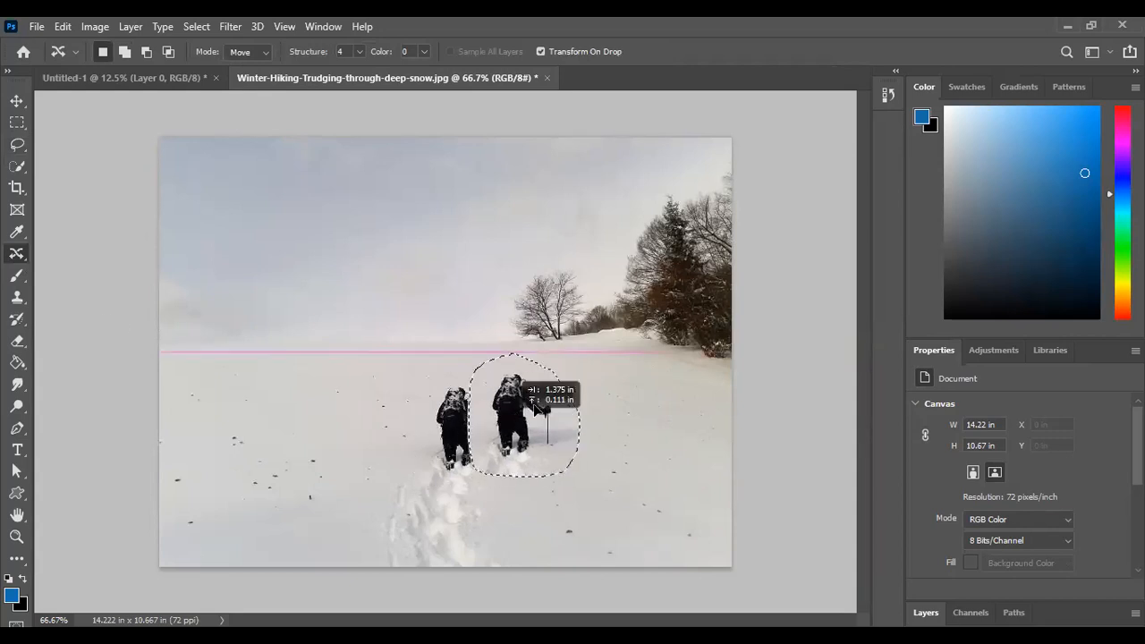
drag(615, 407, 615, 407)
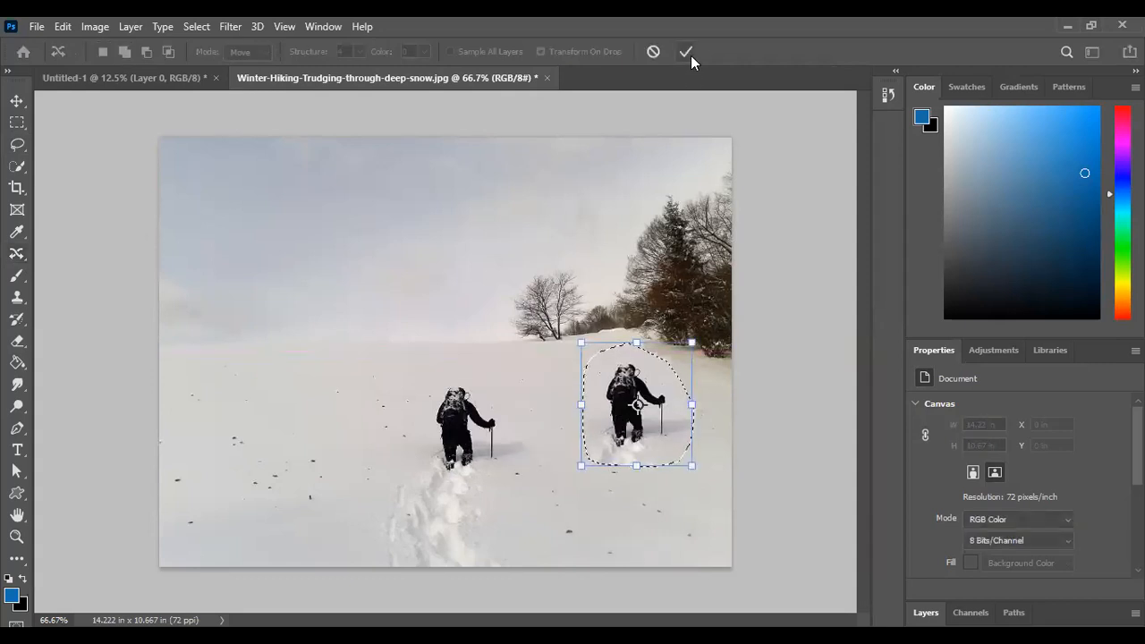
click(689, 54)
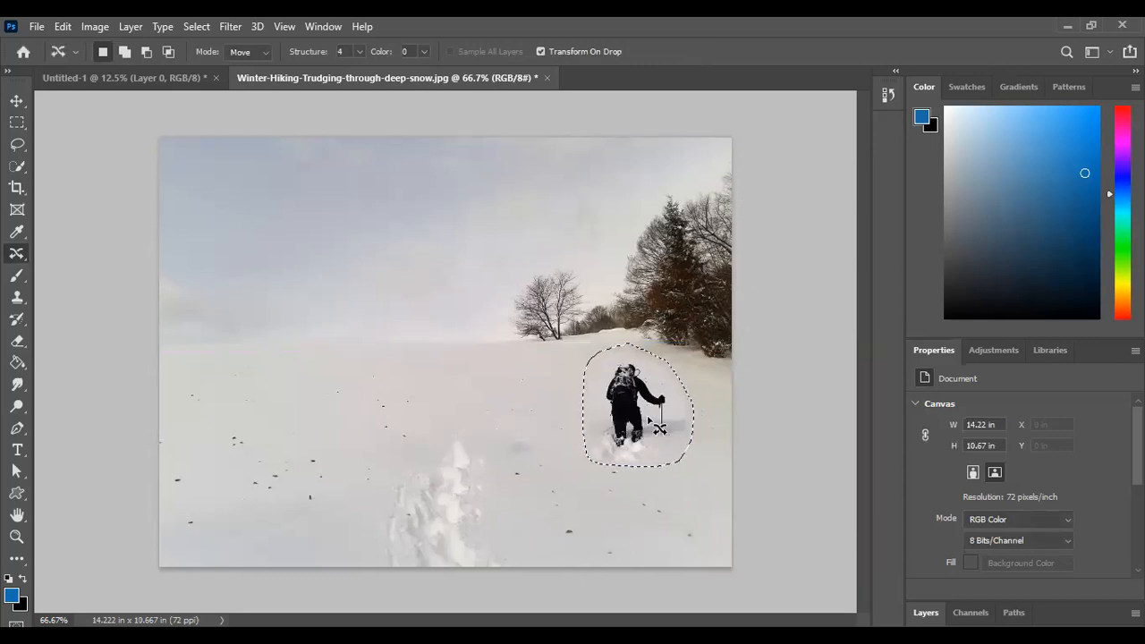
Clear the selection and undo the hiker's relocation, including the lasso selection
click(197, 25)
click(215, 57)
key(ctrl+z)
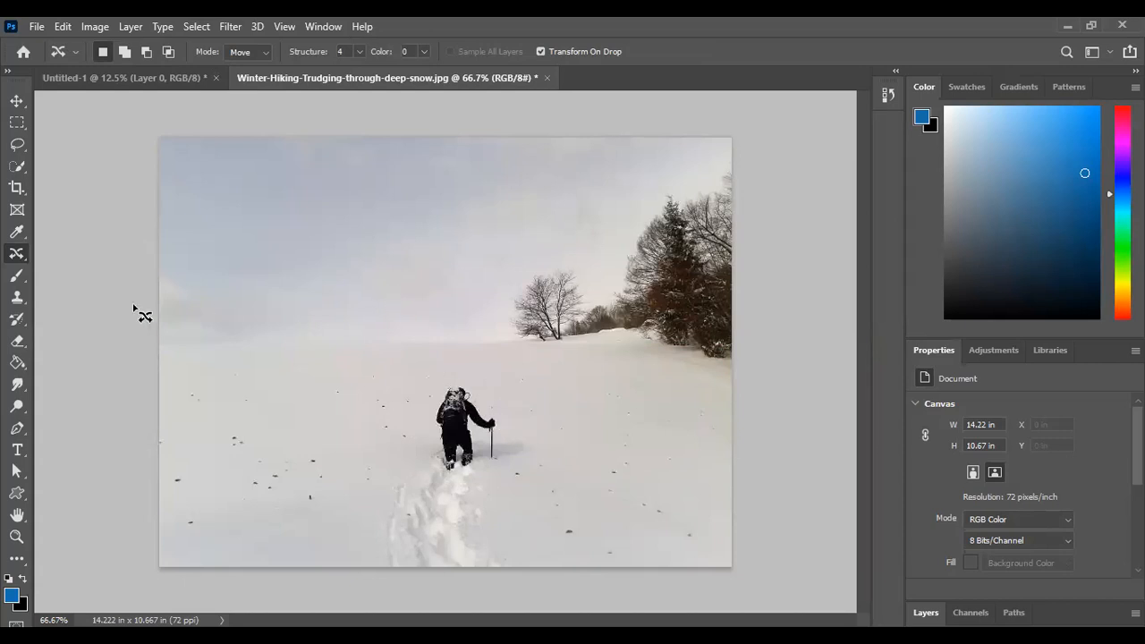
Lasso a wider area around the hiker, relocate him toward the photo's lower edge with Content-Aware Move, and clear the selection
click(19, 147)
mouse_move(480, 351)
mouse_down()
mouse_move(407, 364)
mouse_move(381, 420)
mouse_move(441, 491)
mouse_move(540, 502)
mouse_move(576, 424)
mouse_move(516, 364)
mouse_move(478, 353)
mouse_up()
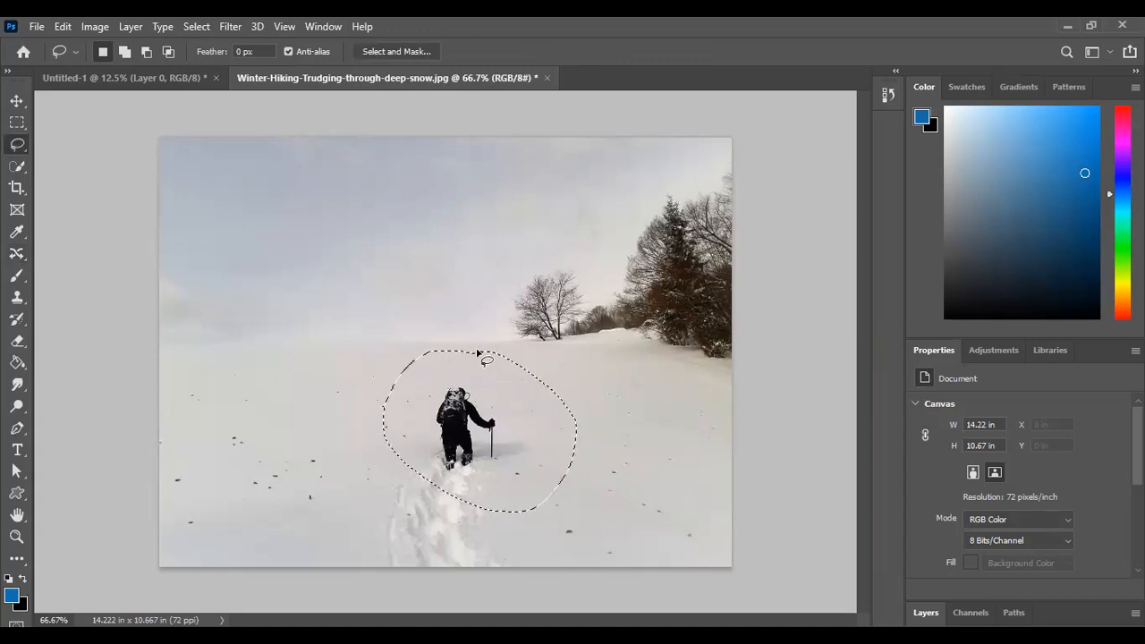
click(24, 260)
right_click(25, 261)
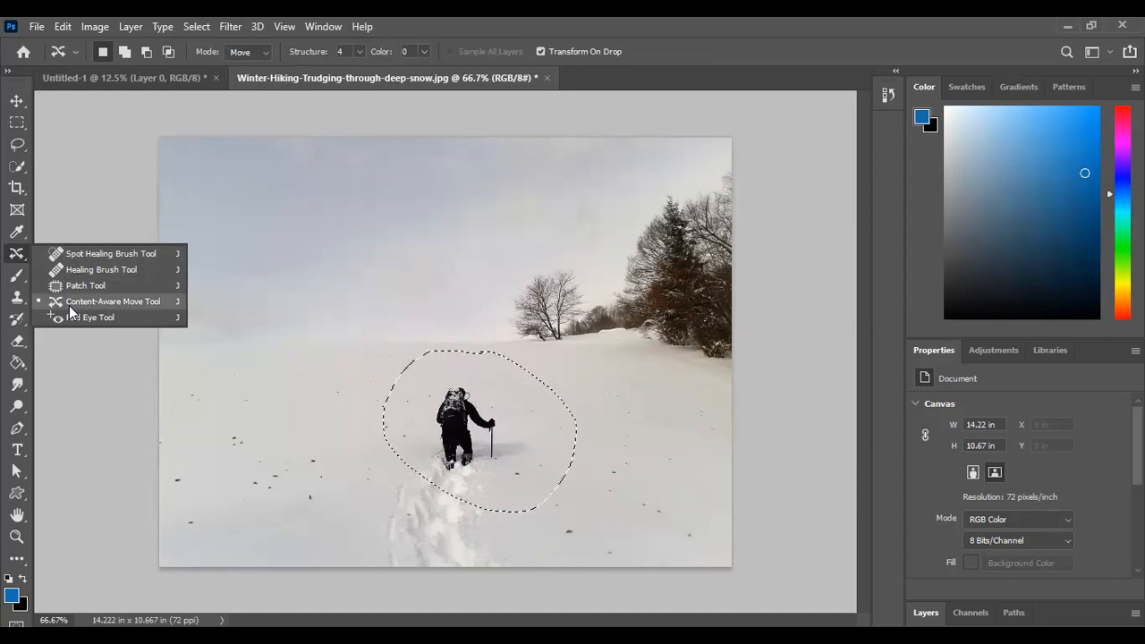
click(69, 305)
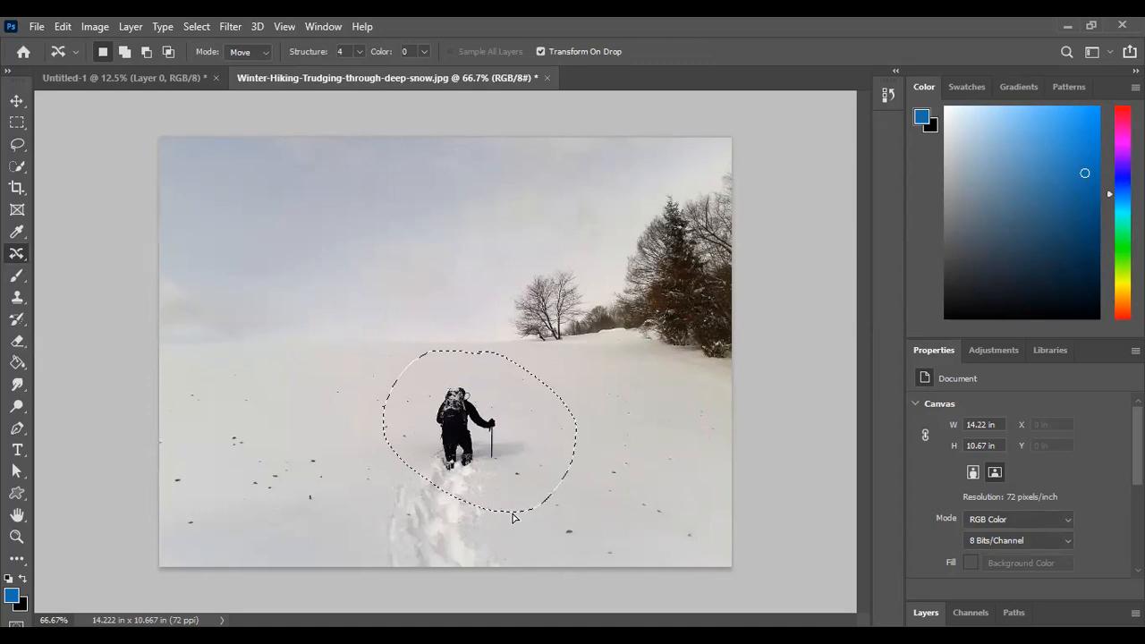
drag(517, 512, 585, 591)
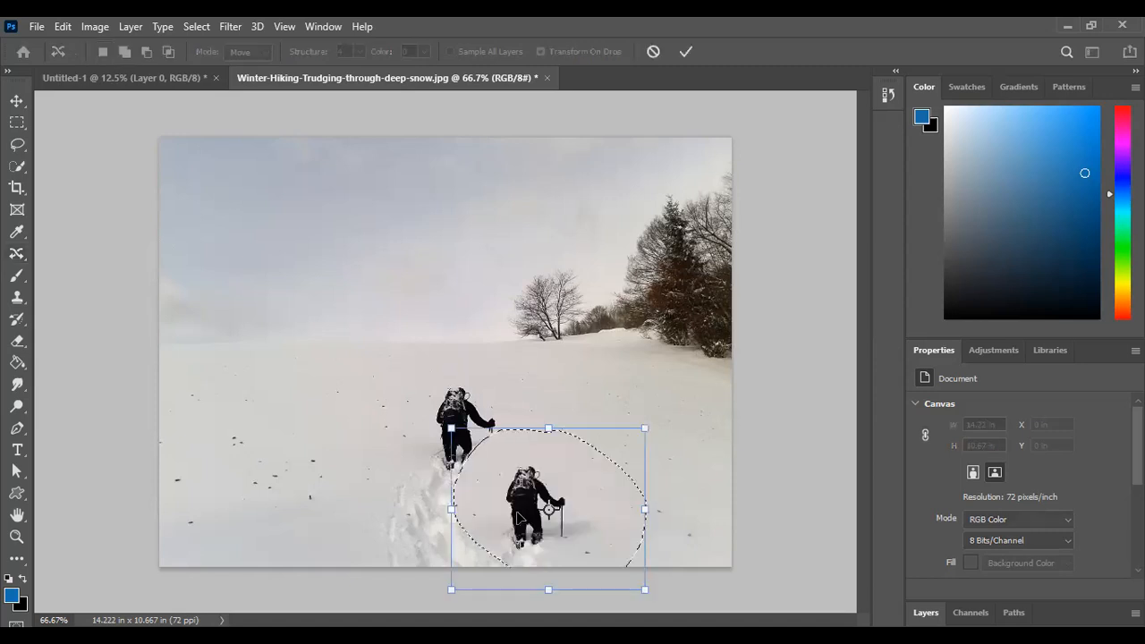
click(685, 53)
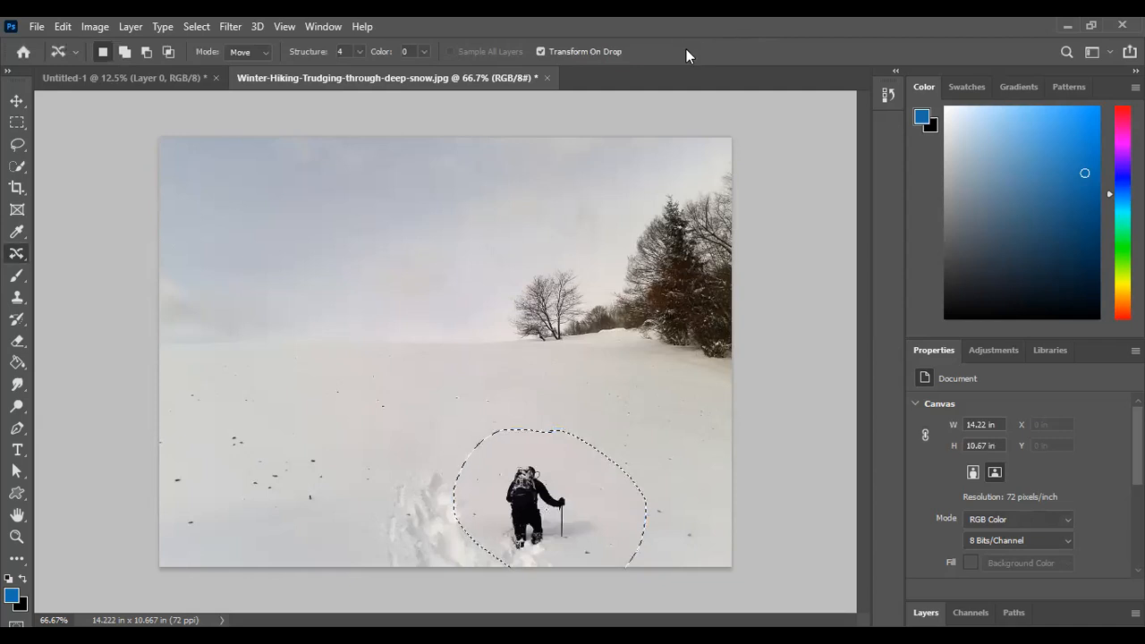
click(206, 29)
click(220, 57)
click(163, 85)
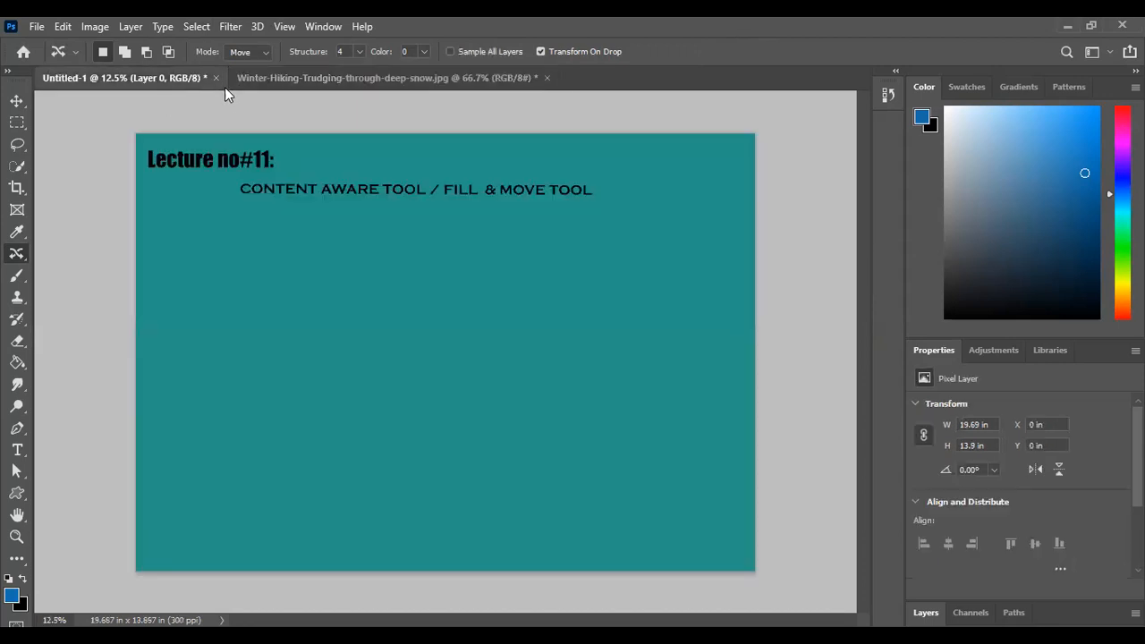
click(288, 75)
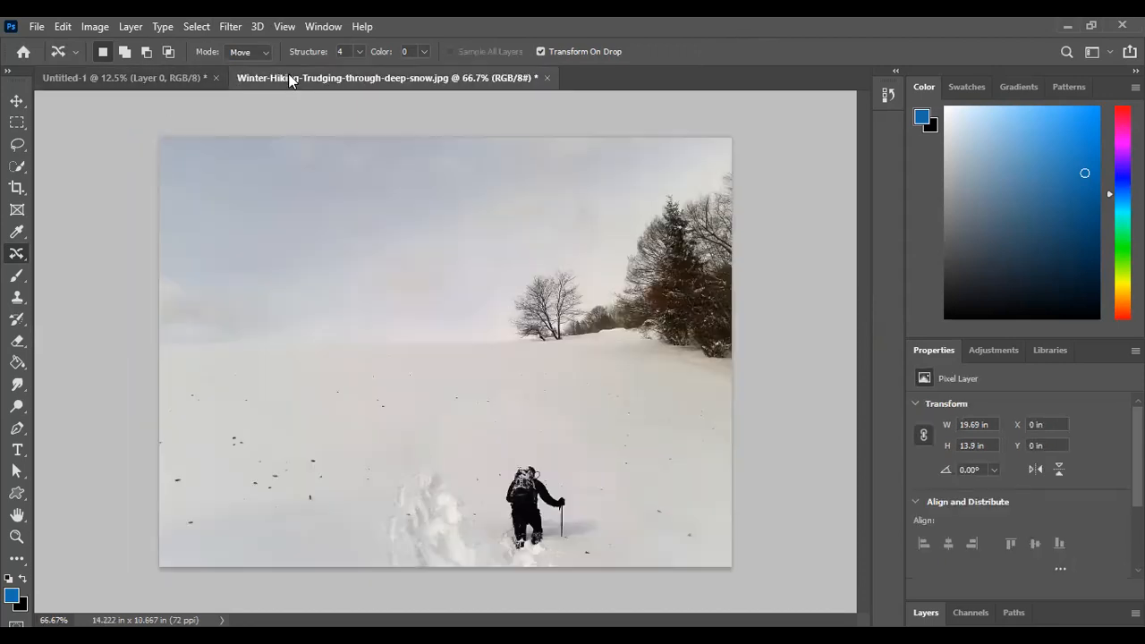
Open the image 89cab13c4a986fd0da9260cf45228d25 from Downloads and draw a lasso selection around the woman by the lake
click(37, 26)
click(57, 60)
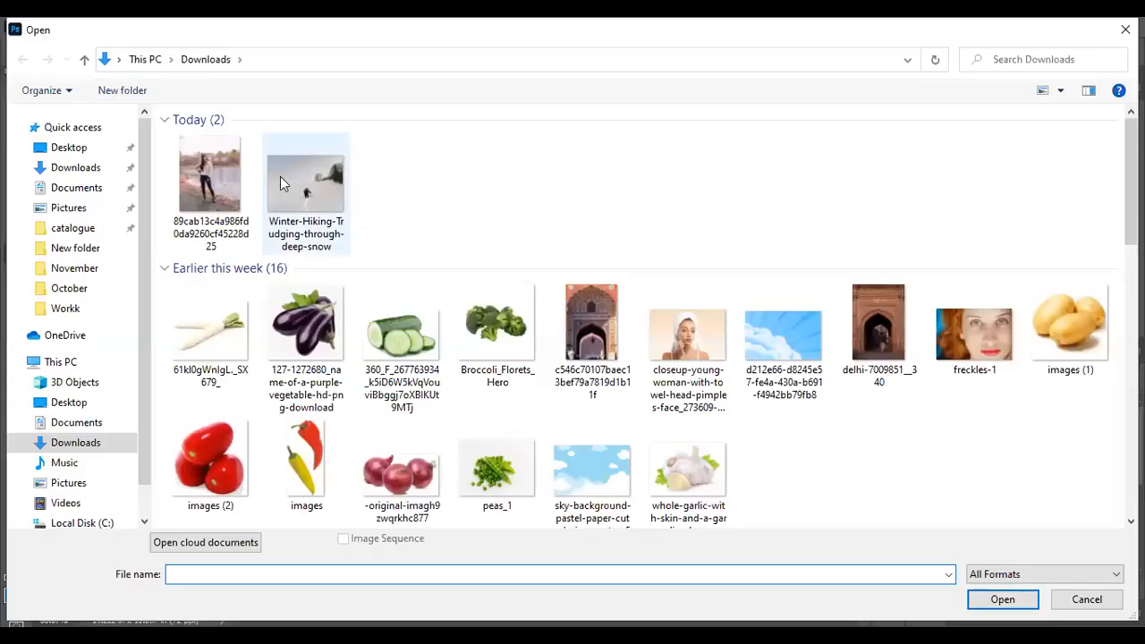
click(230, 157)
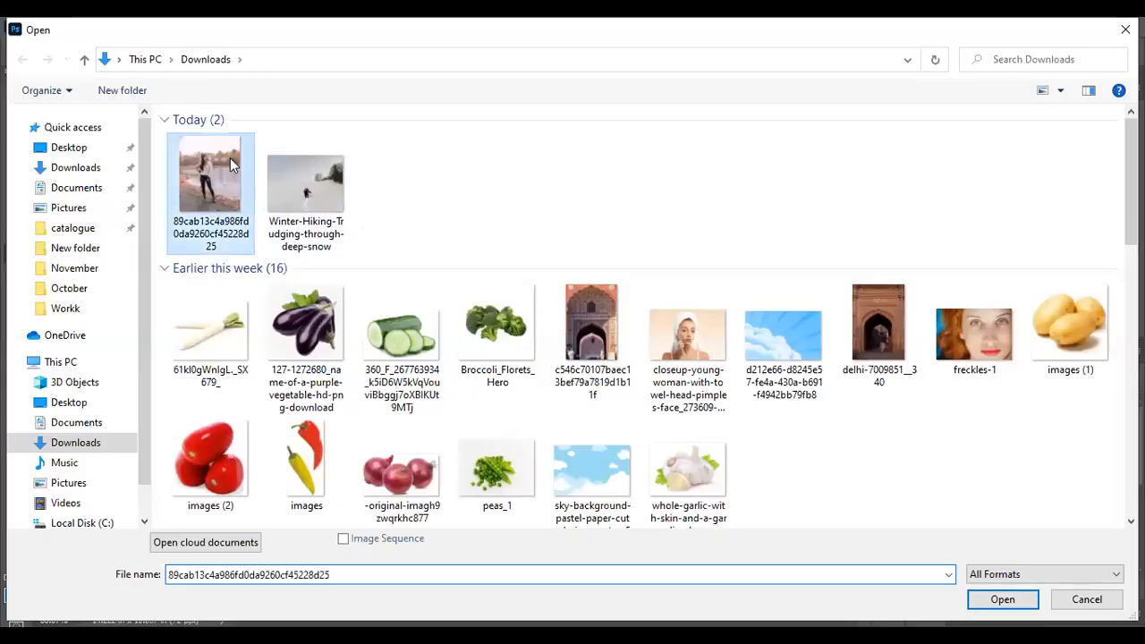
double_click(230, 157)
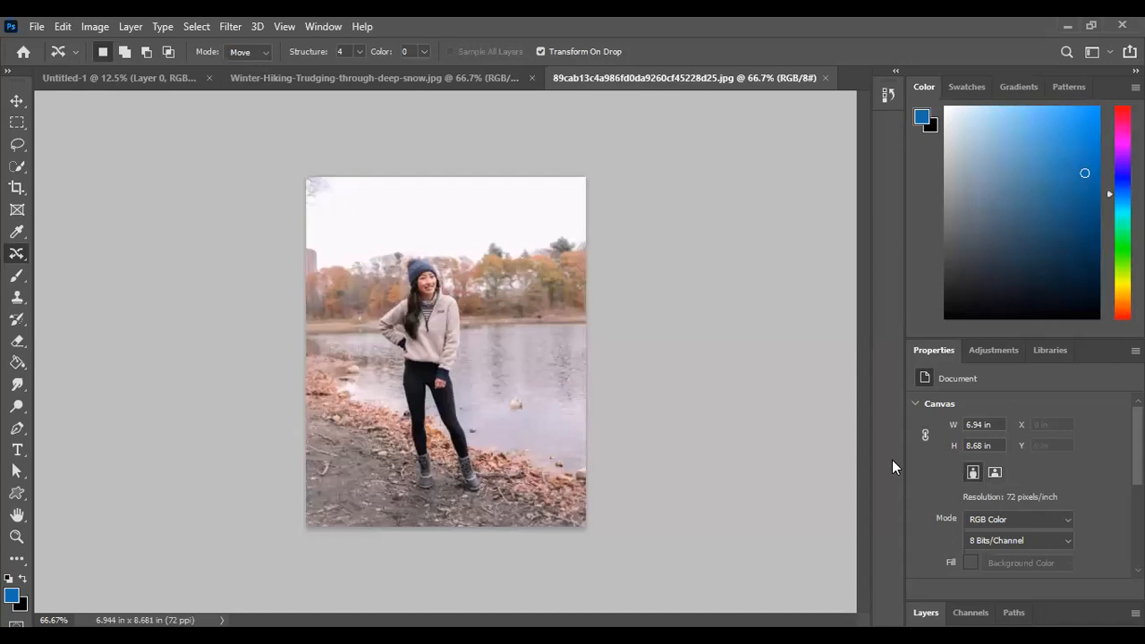
click(17, 142)
mouse_move(424, 253)
mouse_down()
mouse_move(388, 271)
mouse_move(372, 322)
mouse_move(392, 362)
mouse_move(413, 495)
mouse_move(433, 501)
mouse_move(457, 488)
mouse_move(485, 495)
mouse_move(482, 437)
mouse_move(455, 372)
mouse_move(466, 320)
mouse_move(426, 261)
mouse_up()
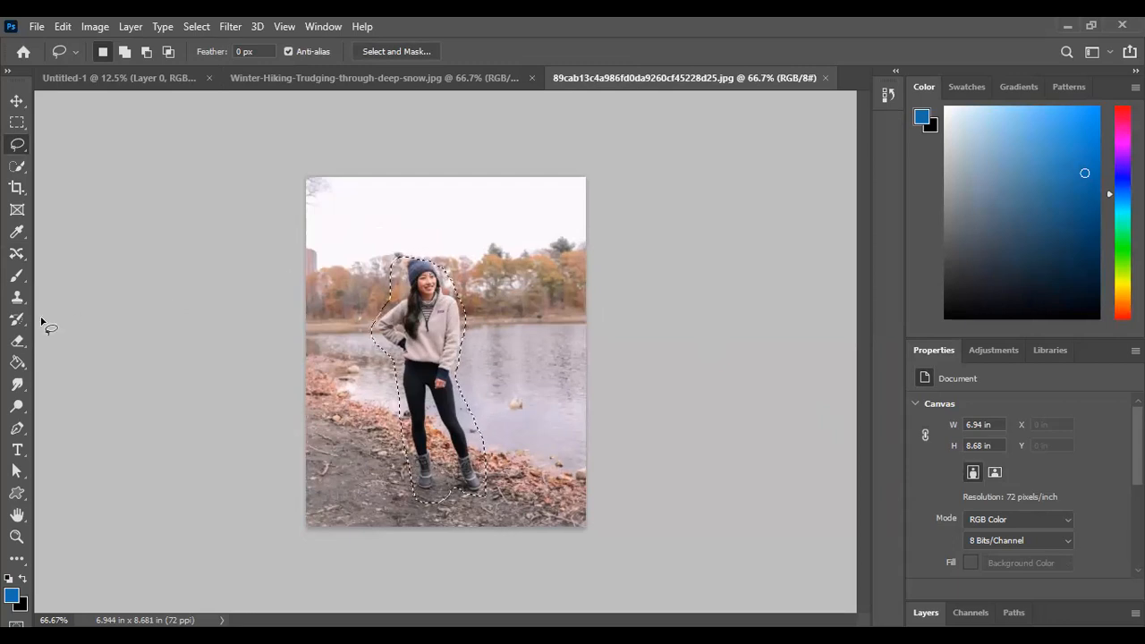
Relocate the selected woman to the left edge of the lake photo with the Content-Aware Move tool and clear the selection
click(15, 257)
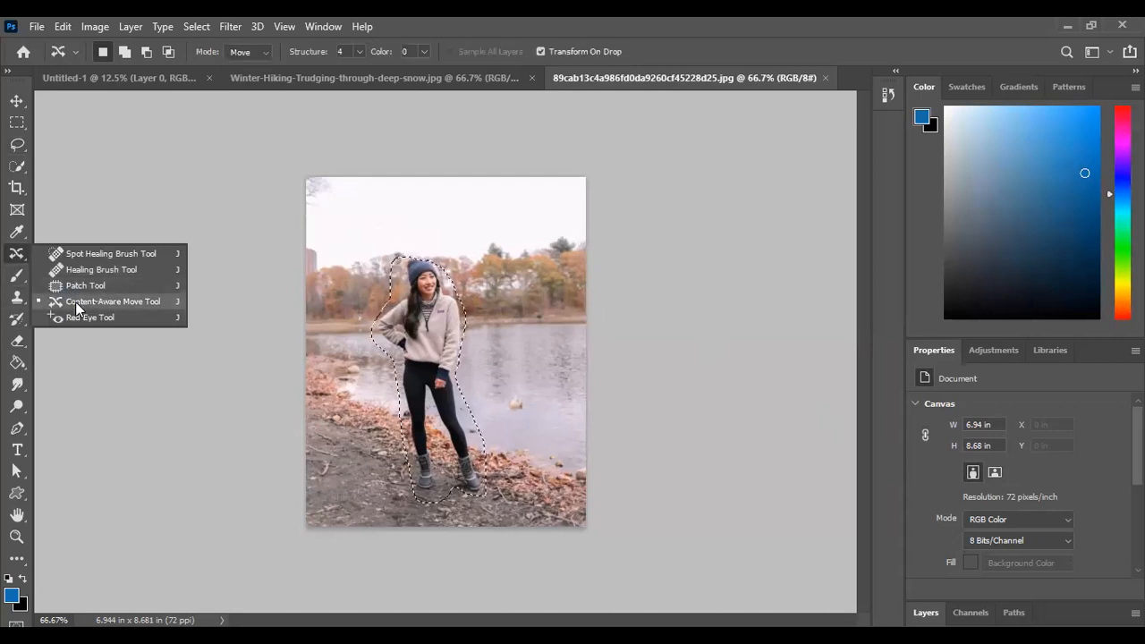
click(75, 302)
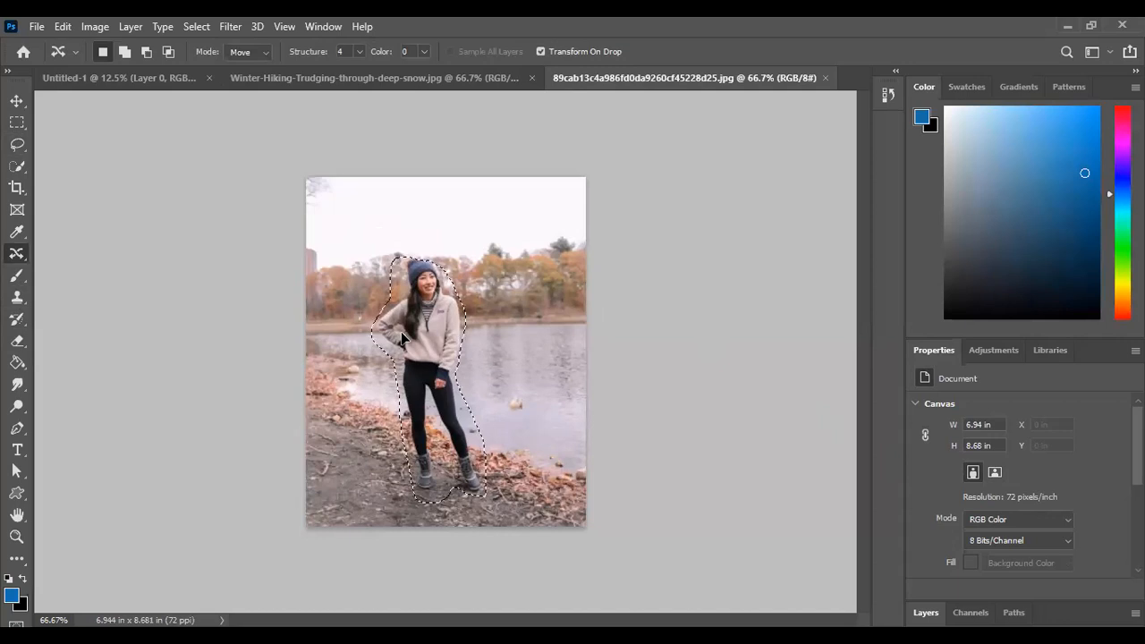
drag(408, 348, 345, 358)
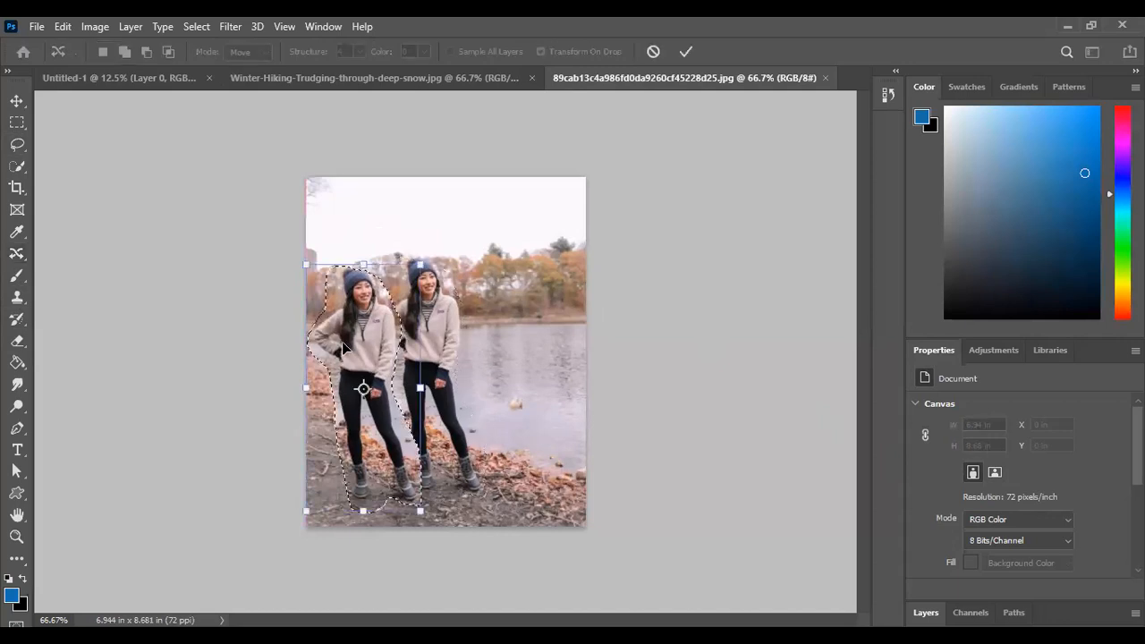
click(685, 51)
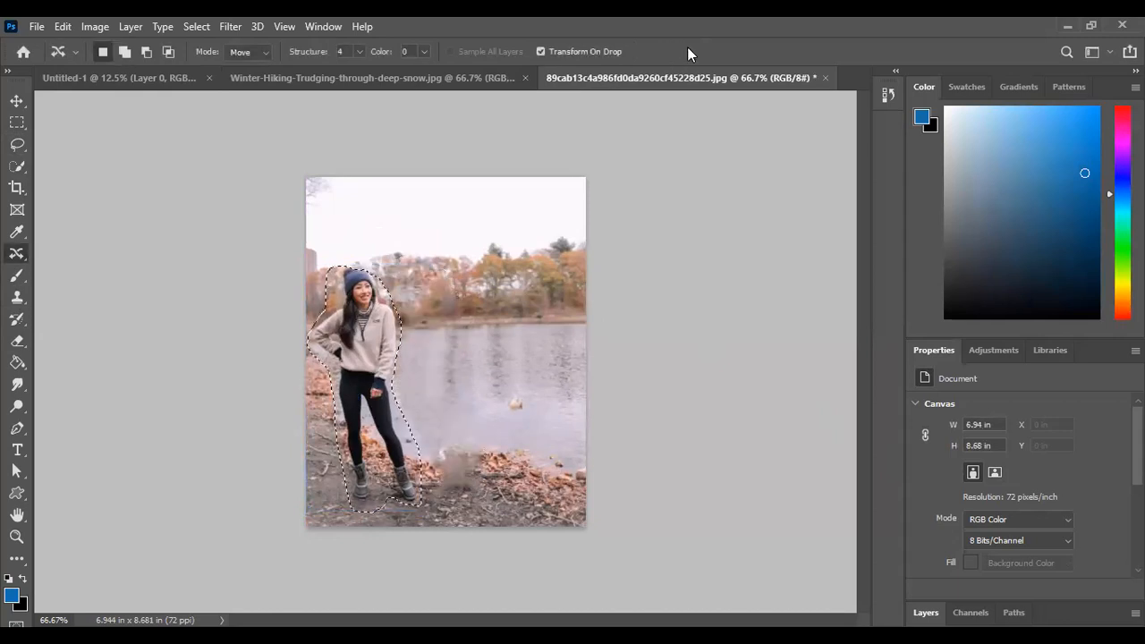
click(192, 28)
click(212, 62)
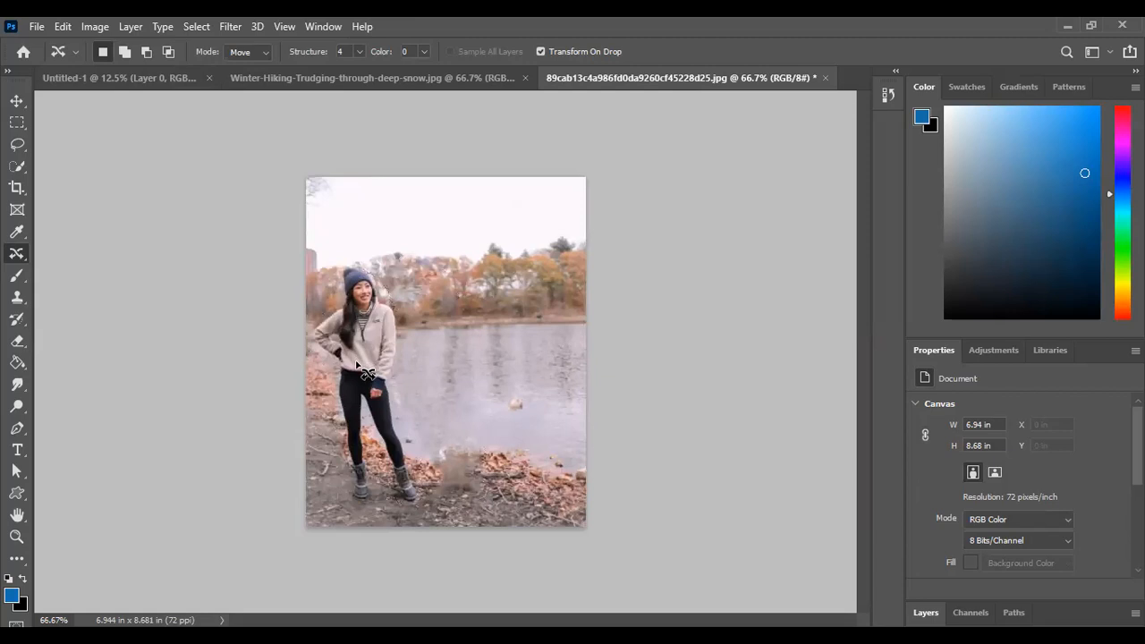
Restore the woman's selection, try scaling her down to 84.92%, undo the scaling and clear the selection
key(ctrl+z)
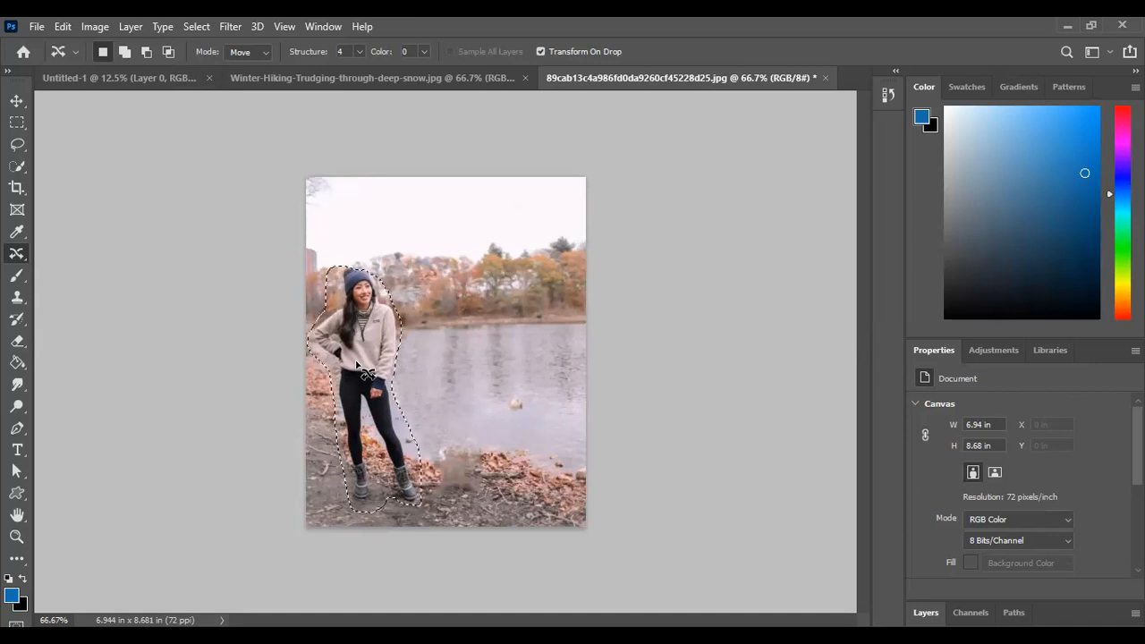
click(355, 367)
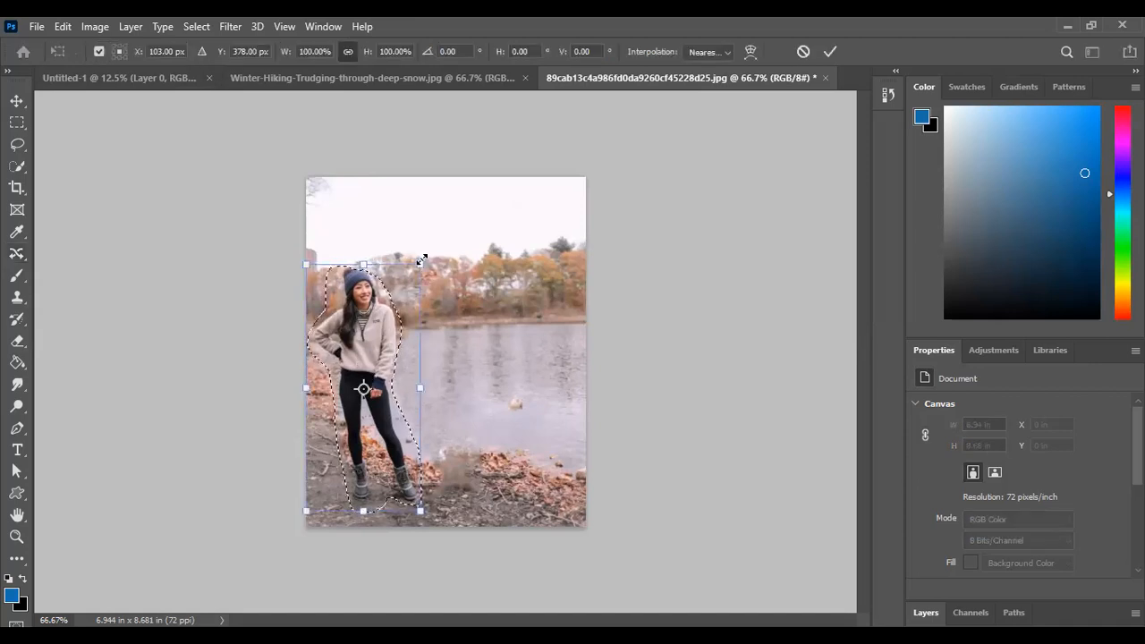
drag(411, 299, 395, 336)
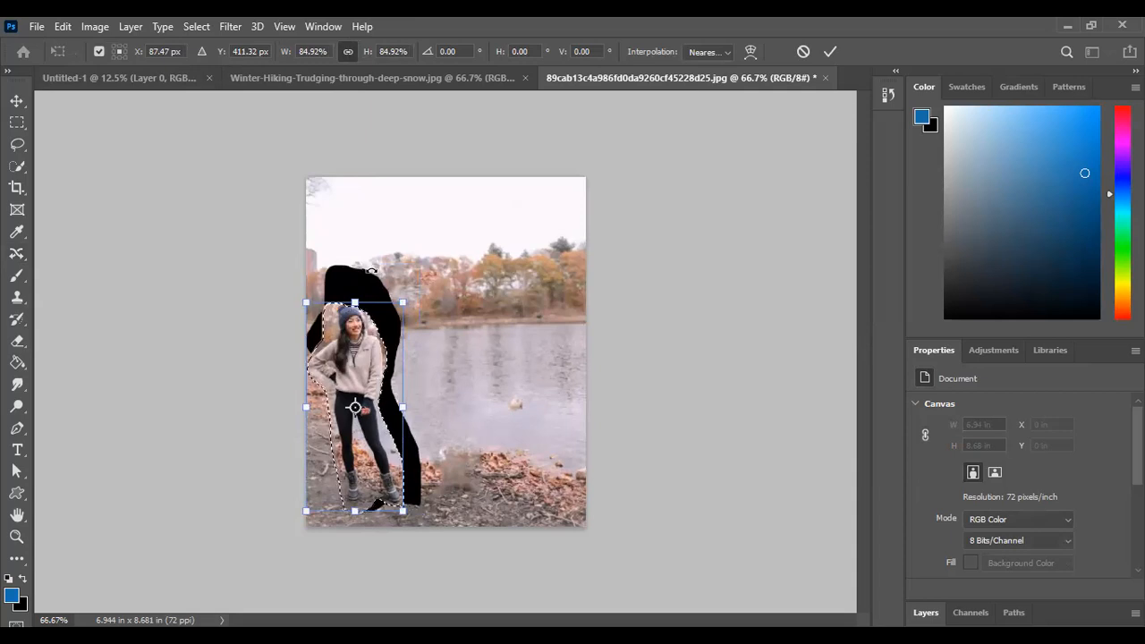
key(ctrl+z)
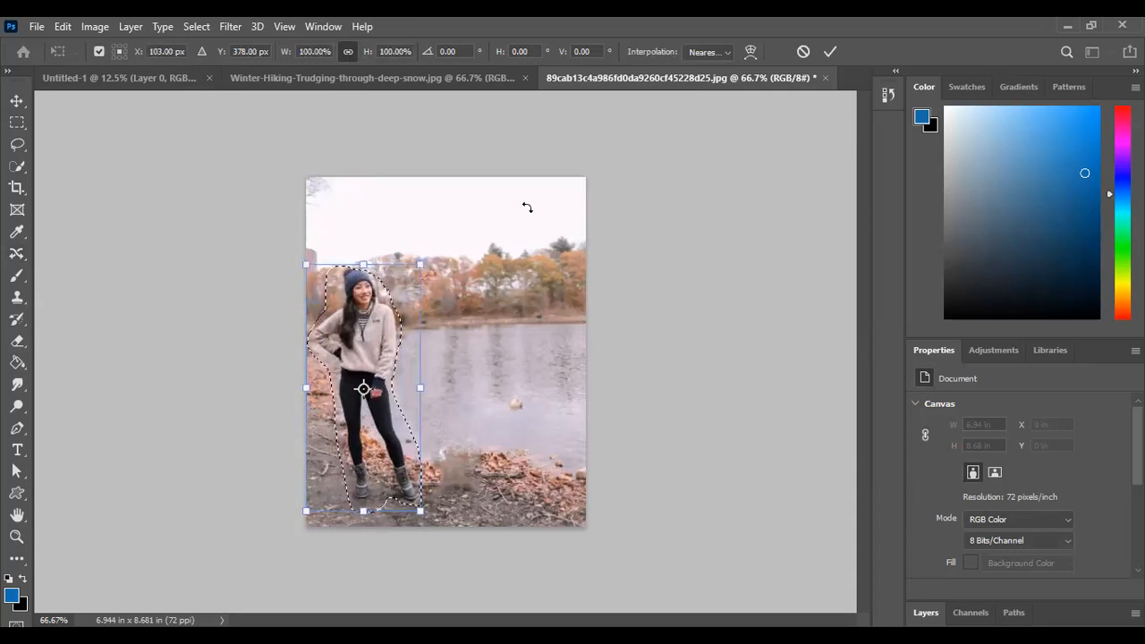
click(828, 54)
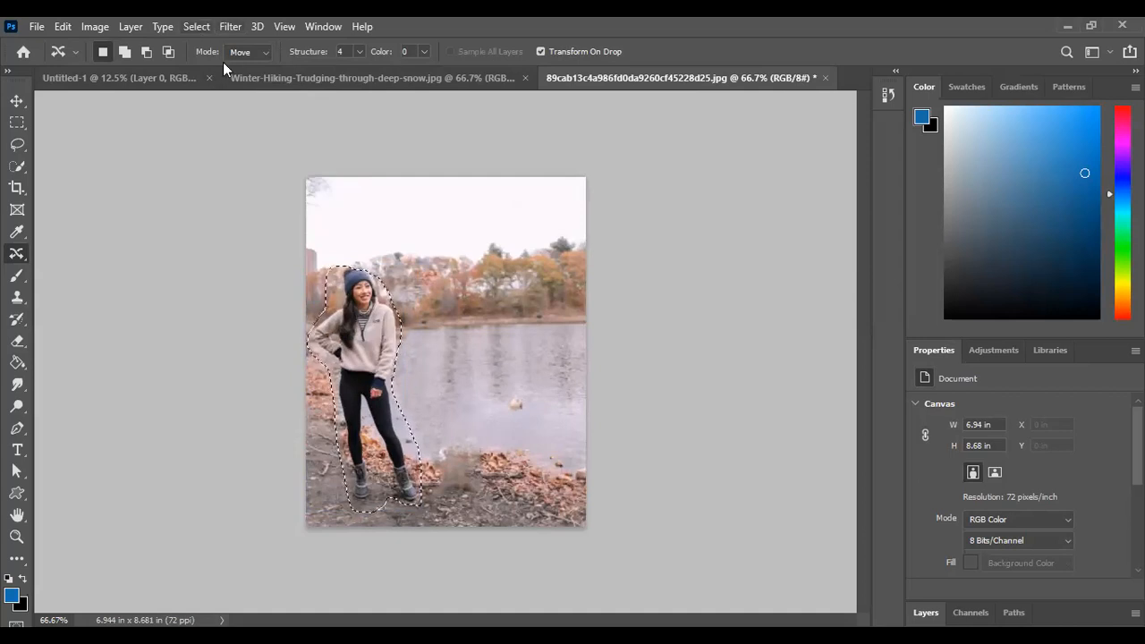
key(ctrl+d)
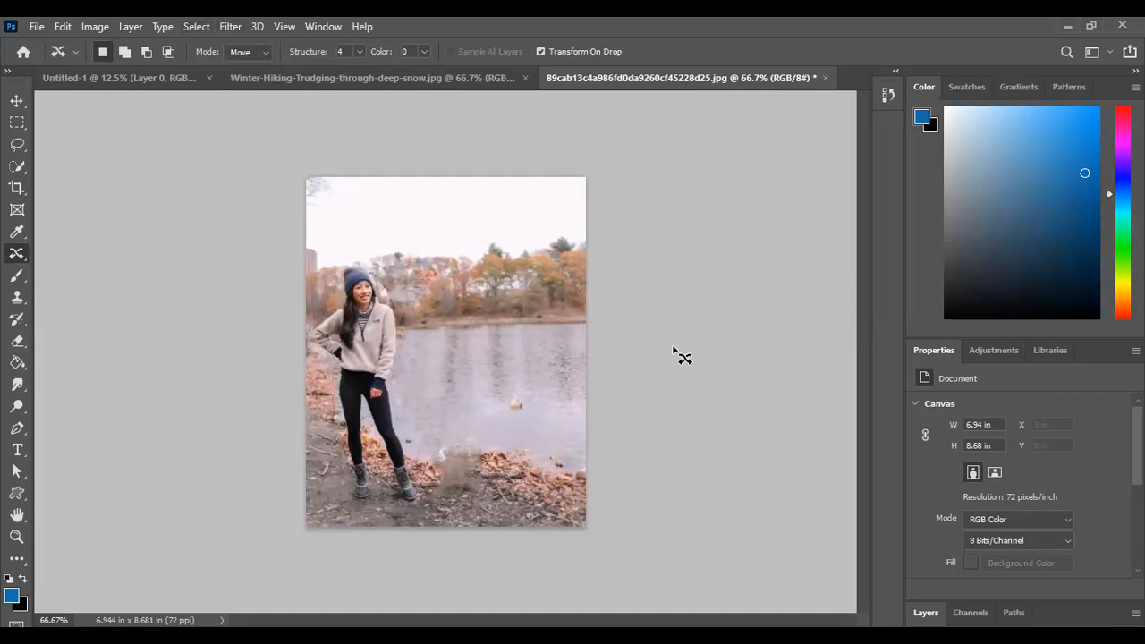
Switch to the Winter-Hiking-Trudging-through-deep-snow image and undo the hiker's relocation, including the lasso selection
click(449, 81)
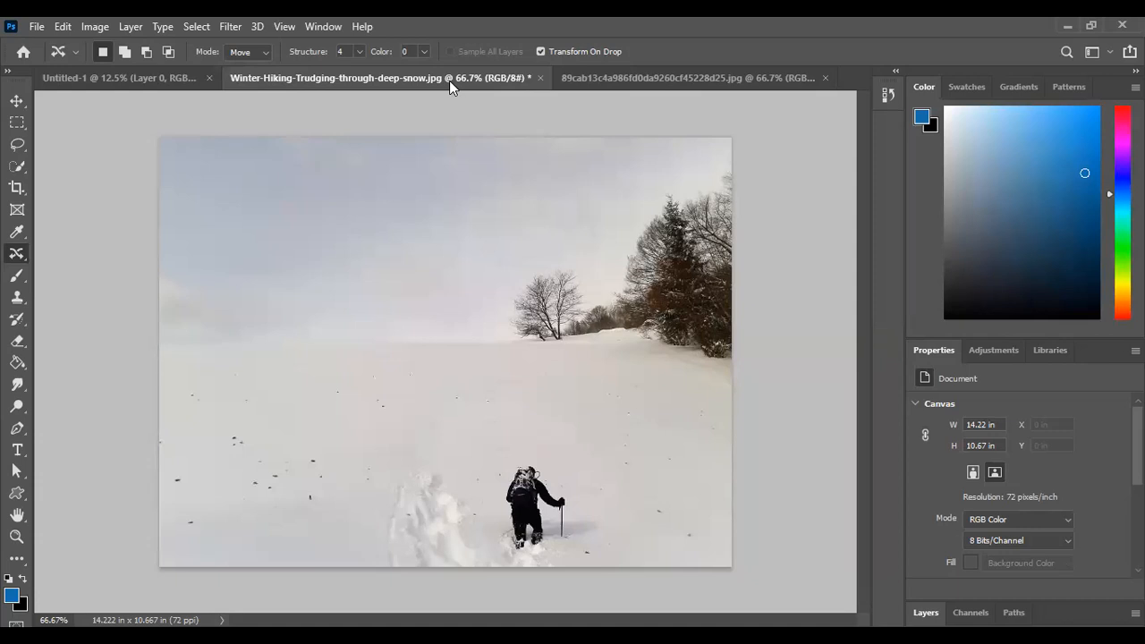
key(ctrl+z)
key(ctrl+z)
key(ctrl+z)
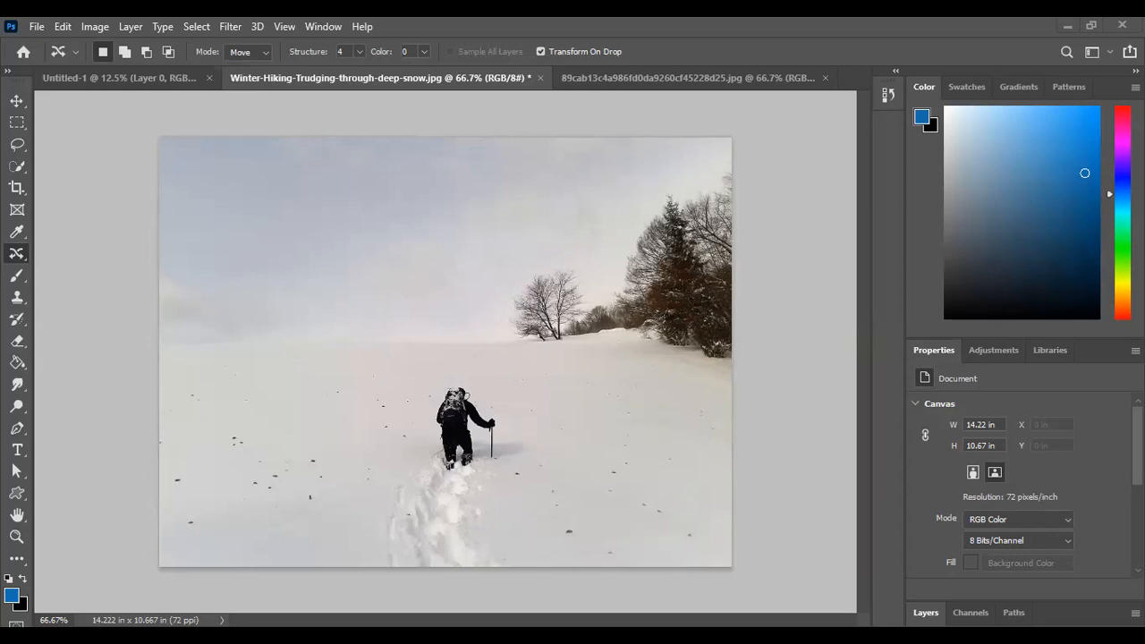
Open the image Hiking-Clothes-for-Women- from the Downloads folder
click(37, 25)
click(51, 62)
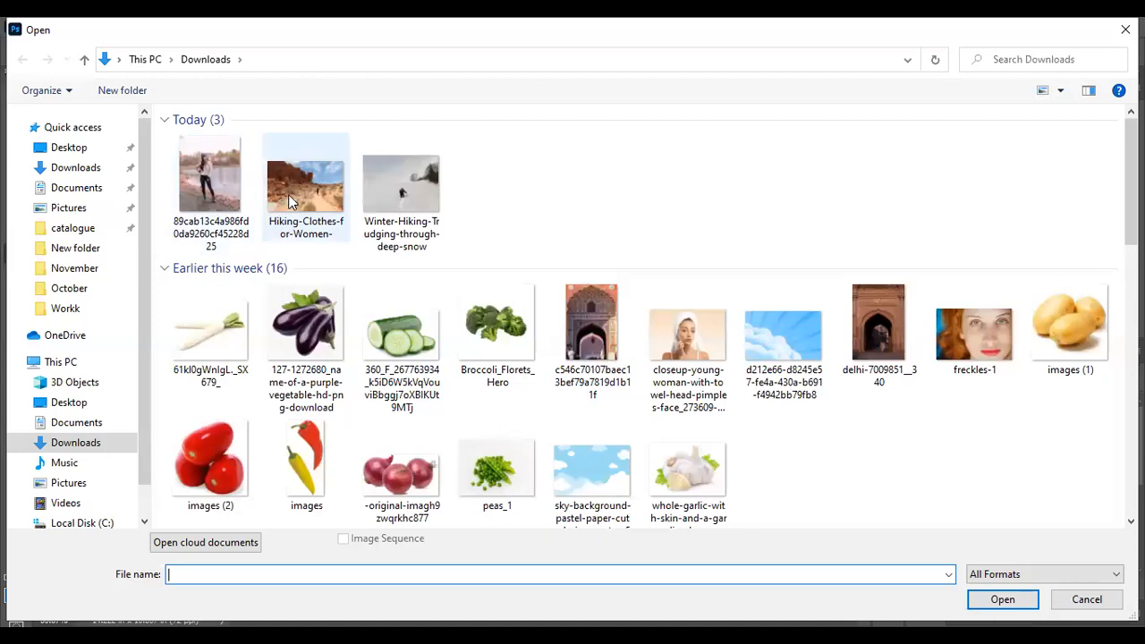
click(288, 194)
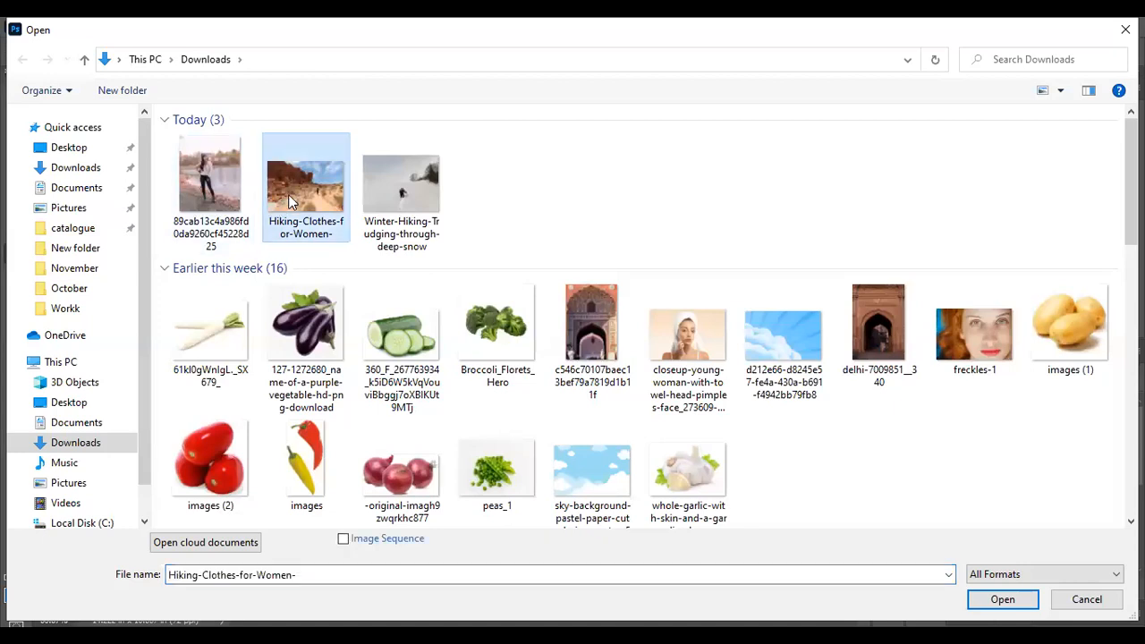
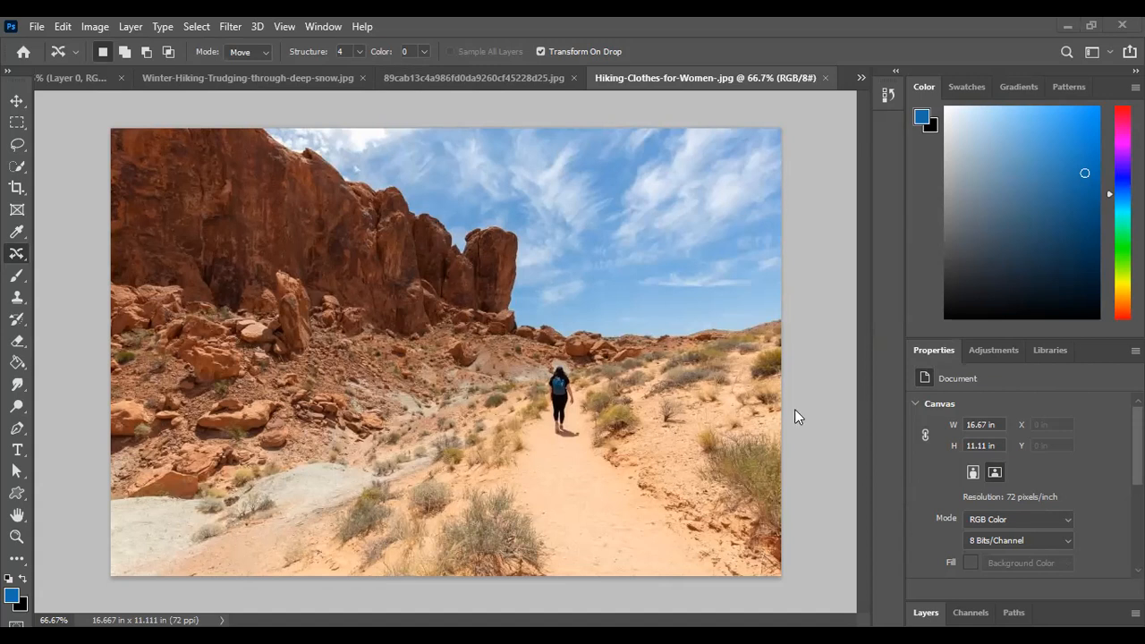
Lasso the woman on the desert trail, remove her with a Content-Aware fill at 100% opacity, and clear the selection
click(18, 145)
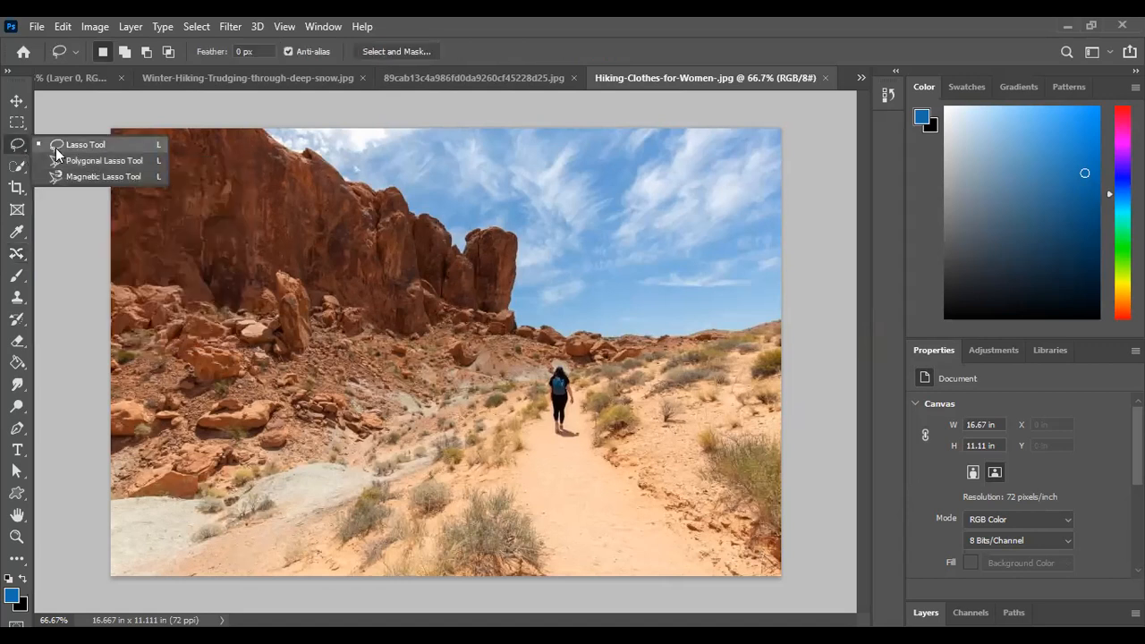
click(55, 146)
mouse_move(534, 362)
mouse_down()
mouse_move(564, 442)
mouse_move(586, 438)
mouse_move(583, 376)
mouse_move(569, 354)
mouse_up()
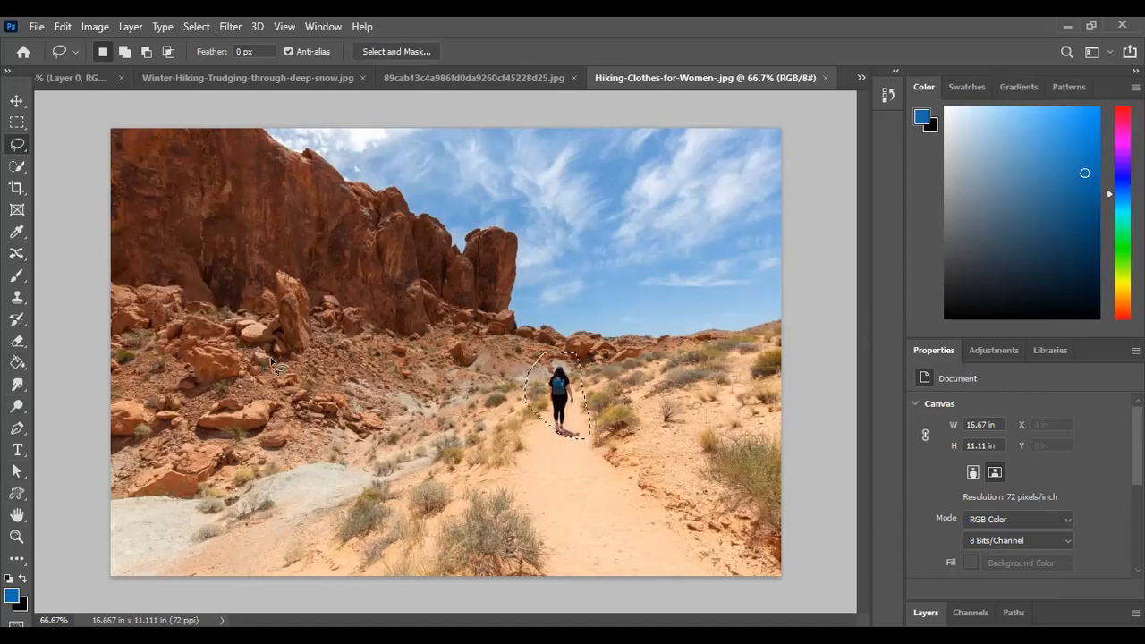
key(shift)
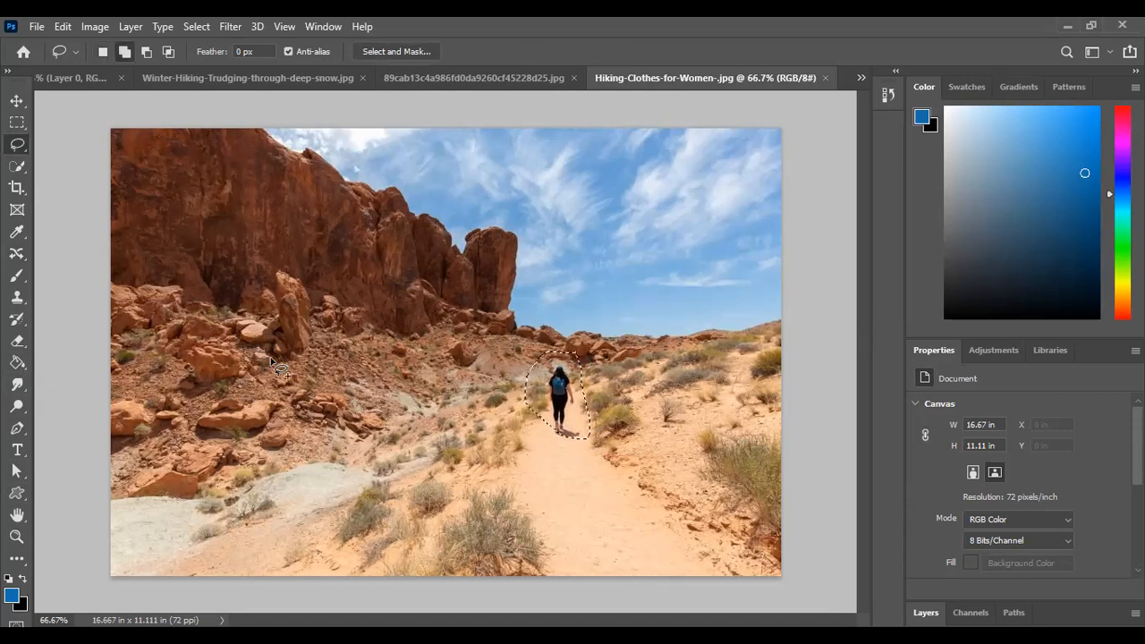
key(shift+BackSpace)
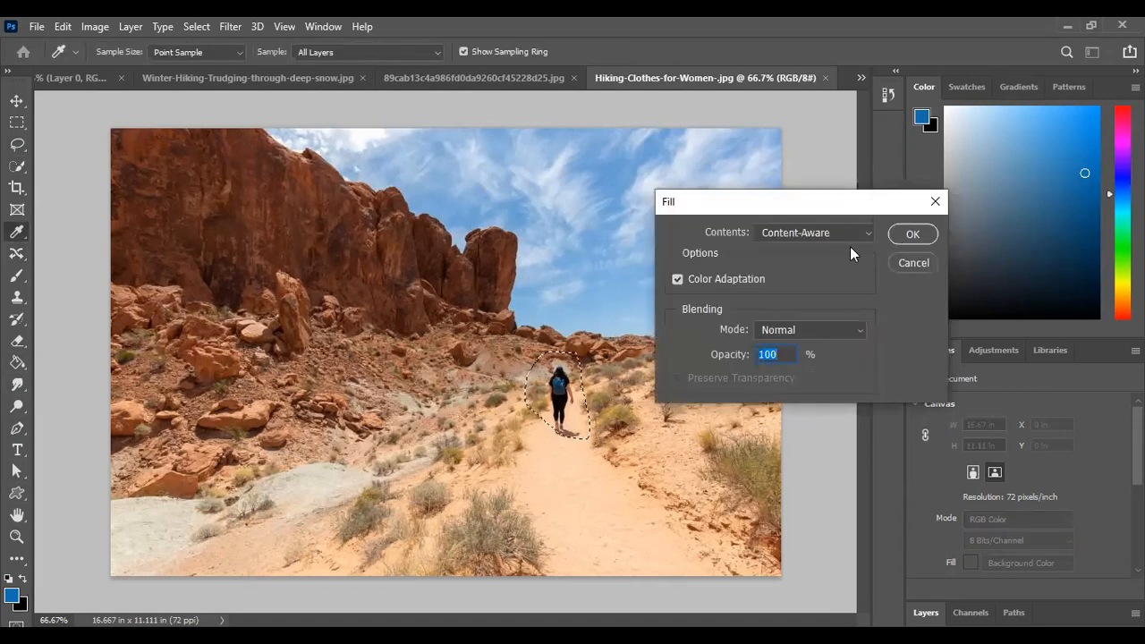
click(900, 235)
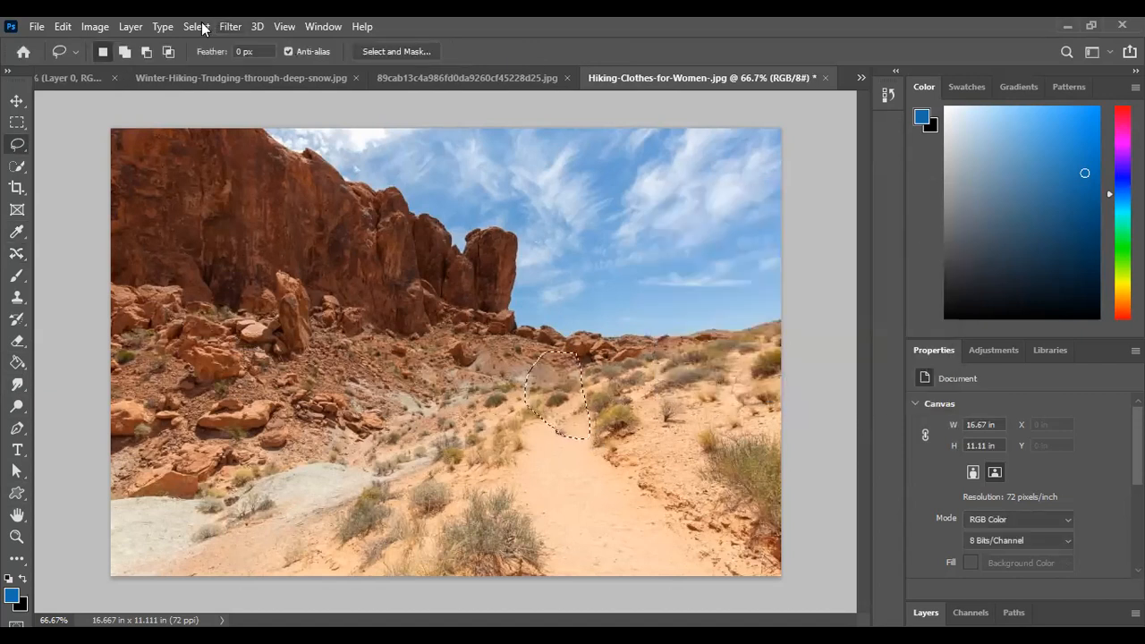
key(ctrl+d)
Review the Untitled-1 lecture page, the snow hiker photo and the lake photo
click(72, 78)
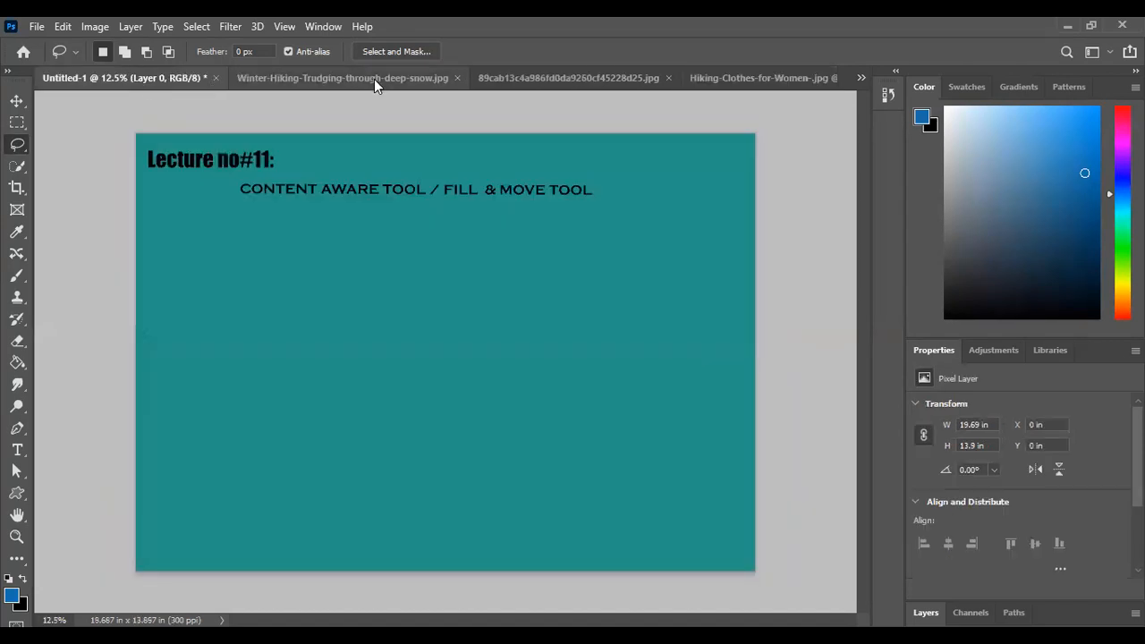
click(431, 73)
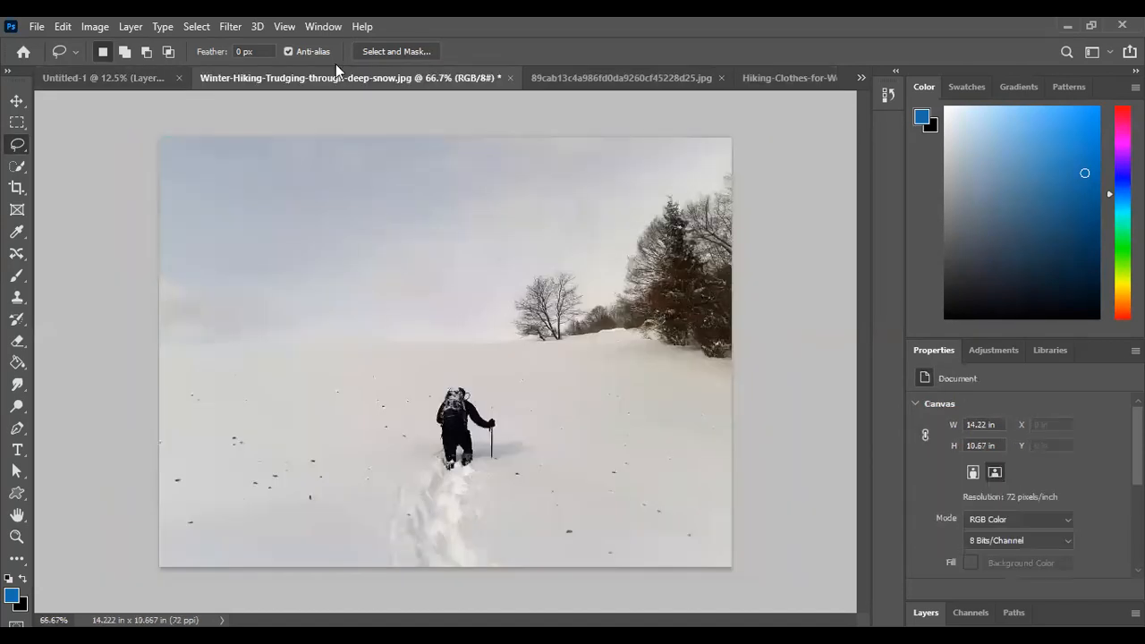
click(157, 77)
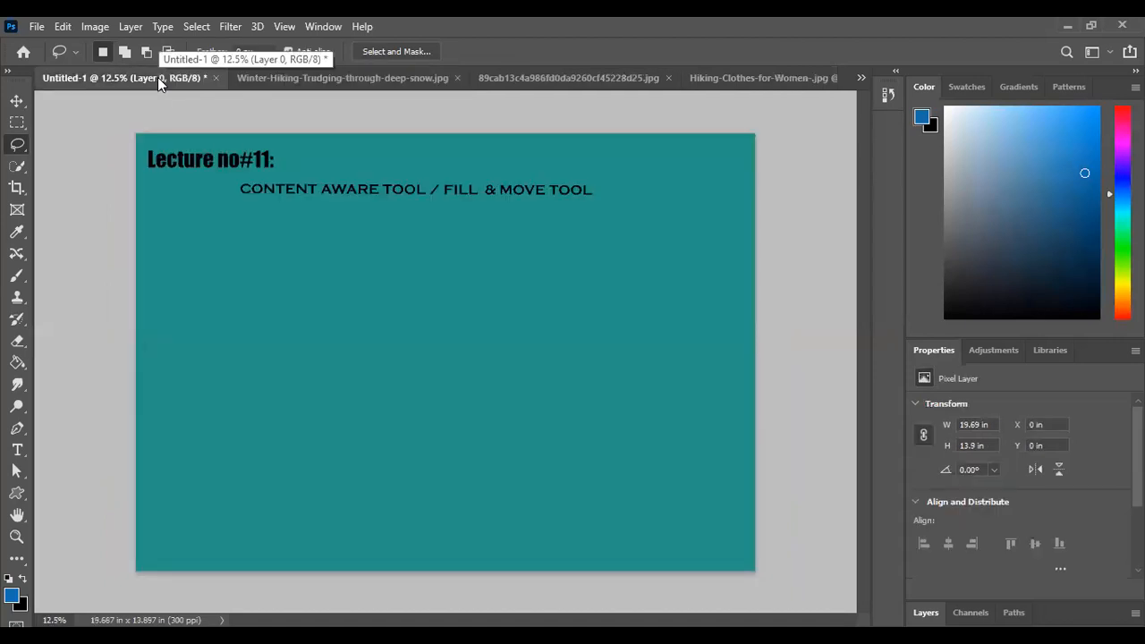
click(255, 79)
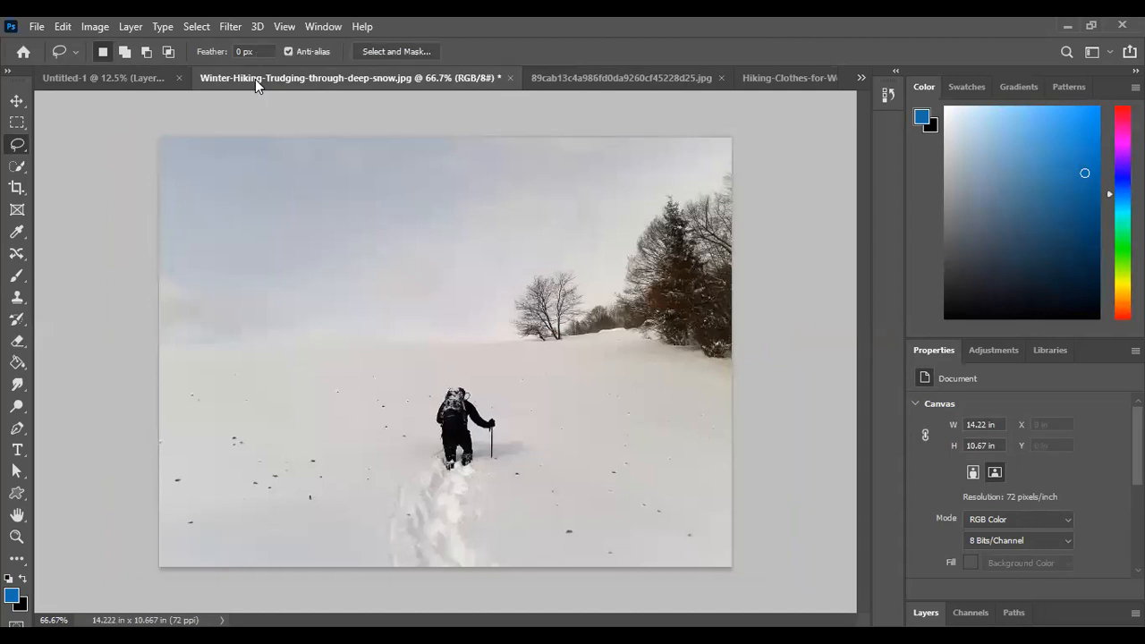
click(567, 80)
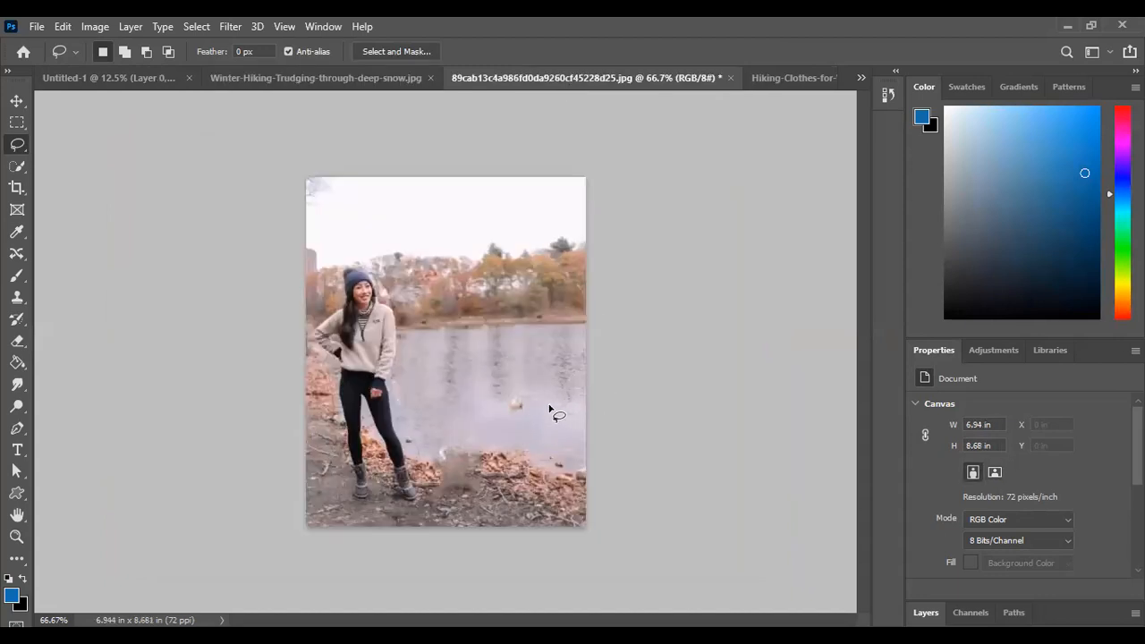
In the Winter-Hiking-Trudging-through-deep-snow image, select the background around the hiker with the Quick Selection tool and clear the selection
click(330, 75)
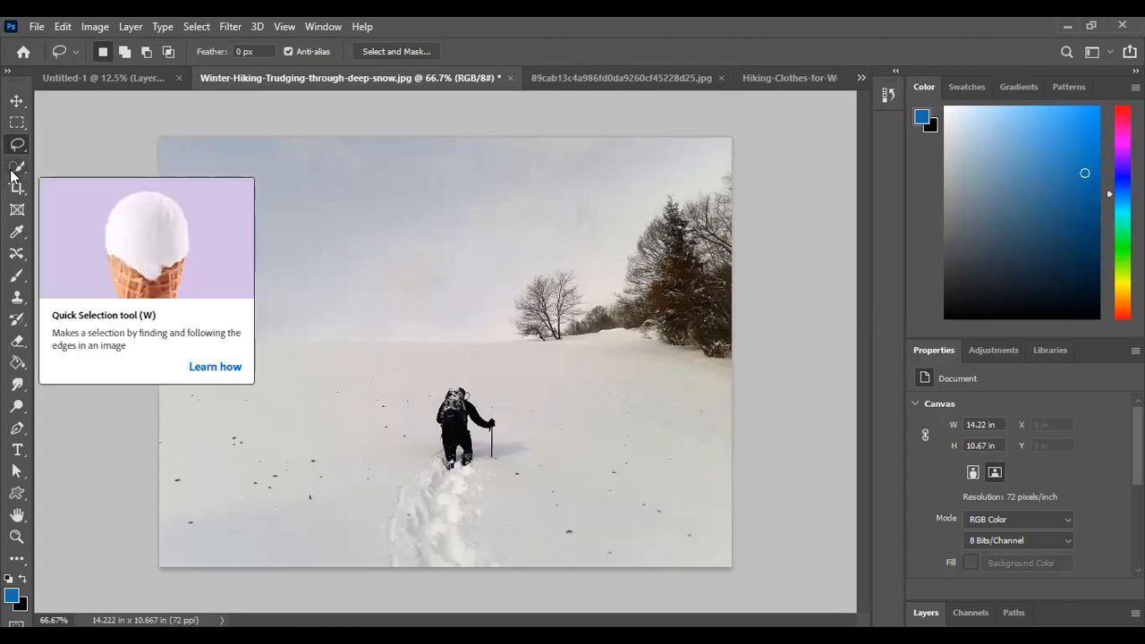
mouse_move(11, 175)
mouse_down()
mouse_move(54, 170)
mouse_move(57, 186)
mouse_up()
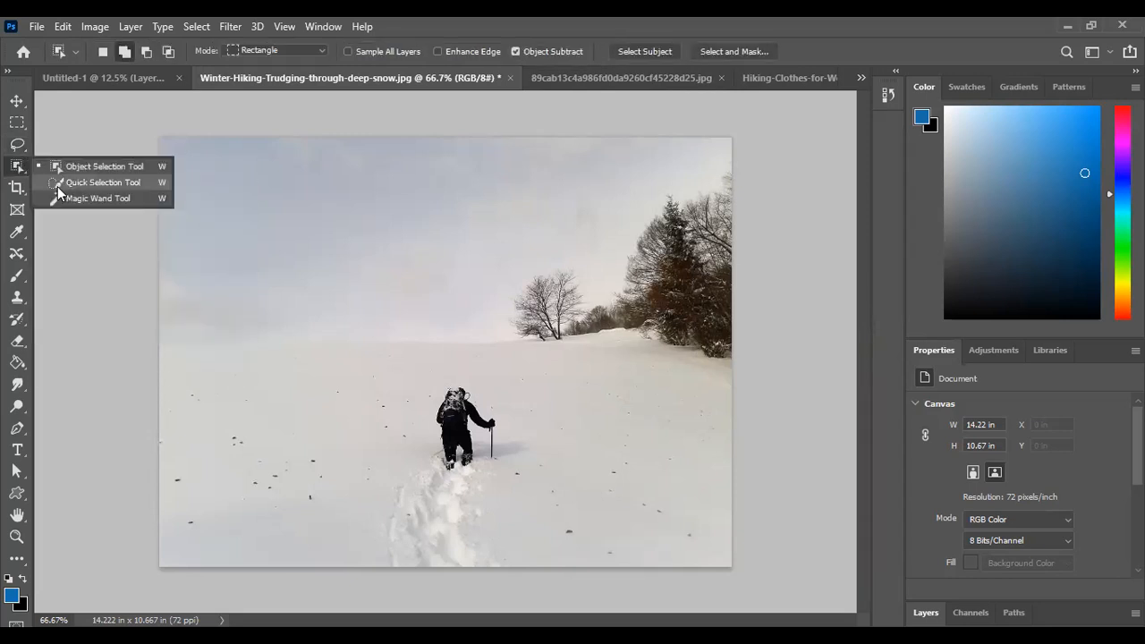
click(57, 184)
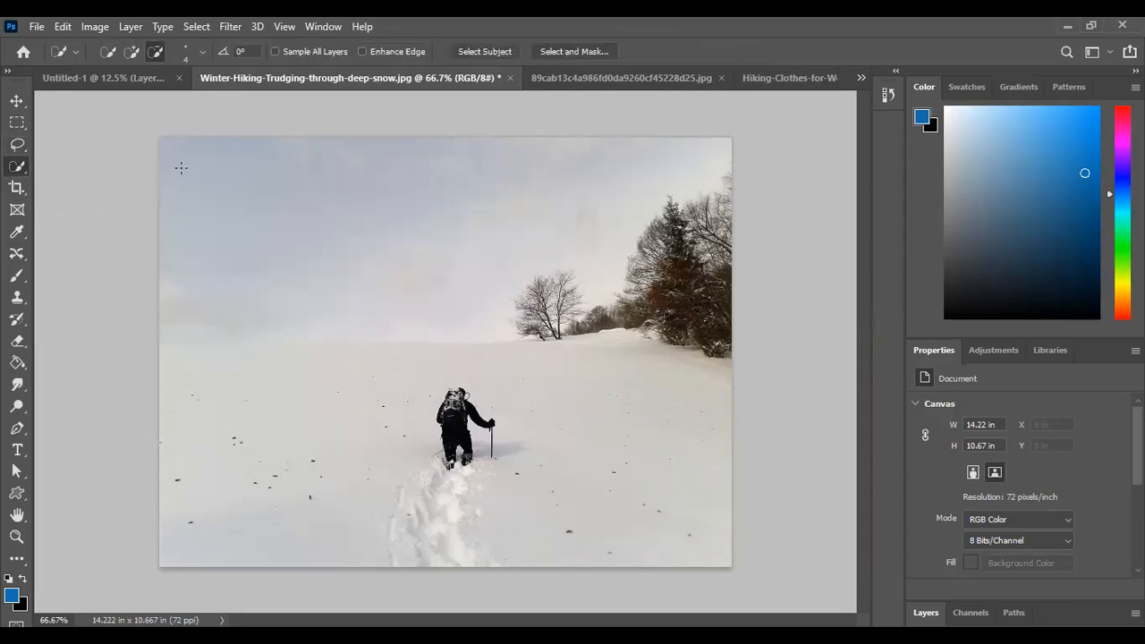
mouse_move(205, 169)
mouse_down()
mouse_move(307, 226)
mouse_move(410, 147)
mouse_move(644, 254)
mouse_move(673, 327)
mouse_move(365, 329)
mouse_up()
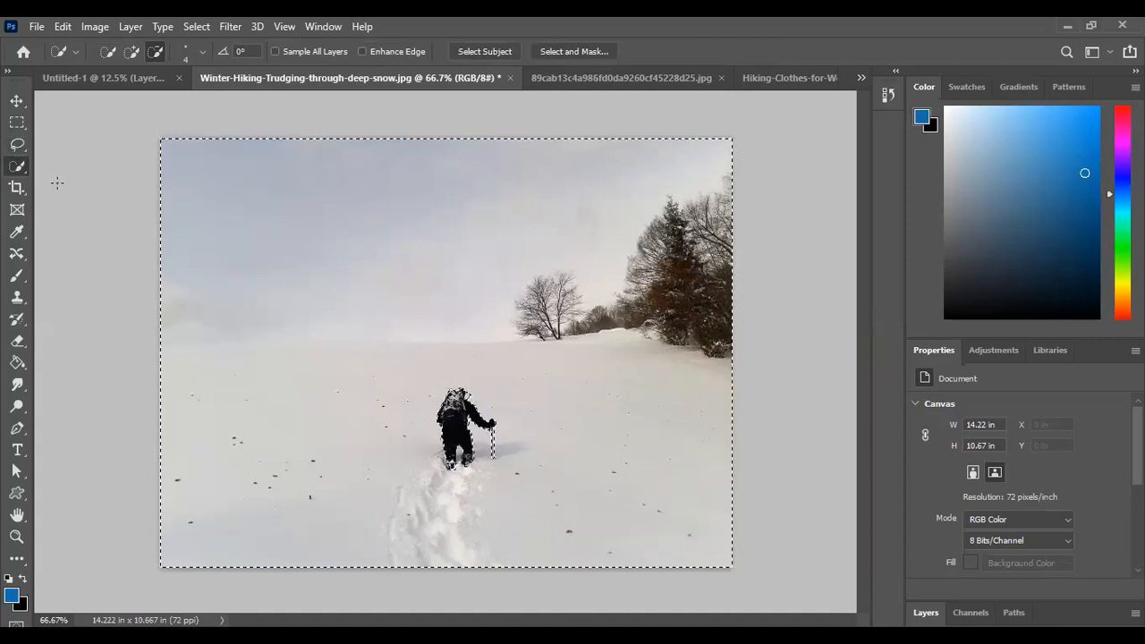
click(17, 102)
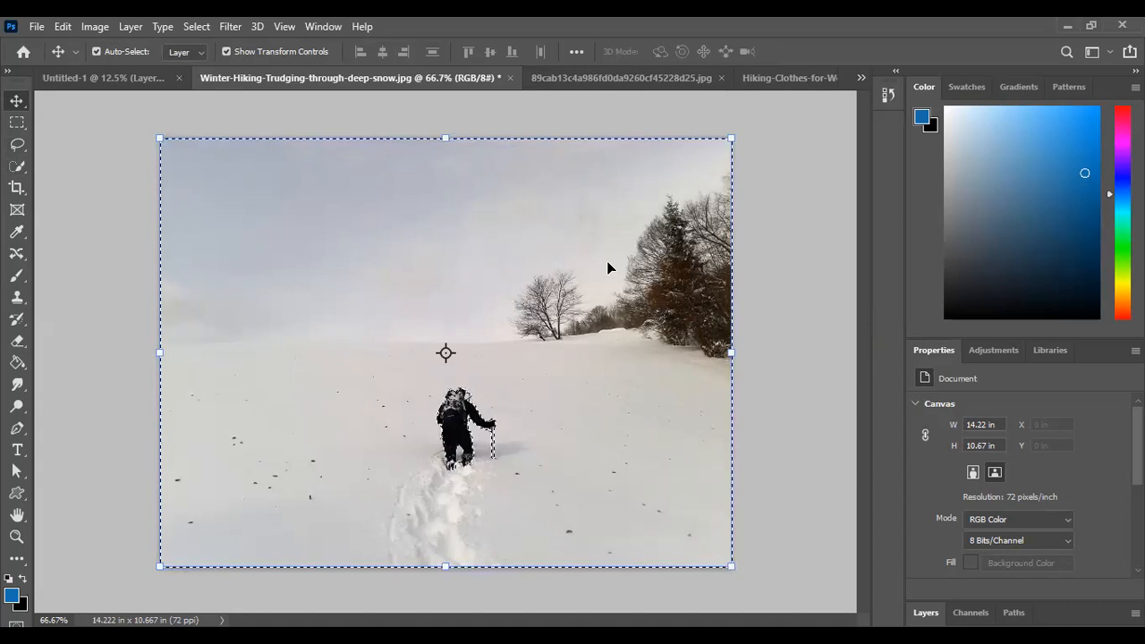
key(ctrl+d)
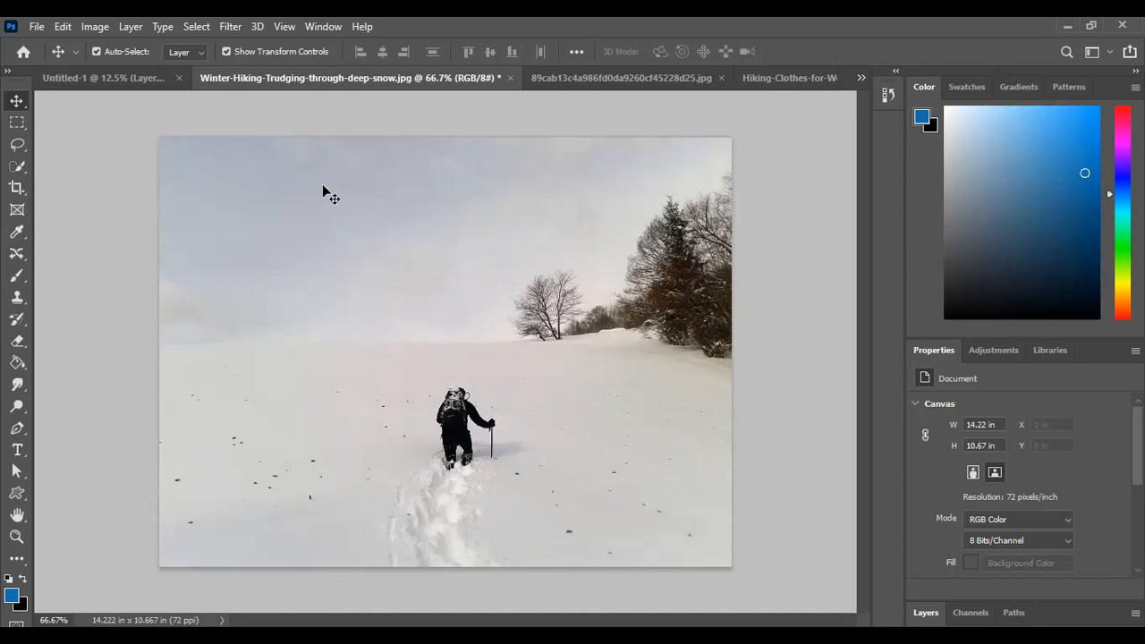
Add a text layer reading "shift backspace" in 24 pt Impact near the middle of the Untitled-1 lecture page
click(111, 79)
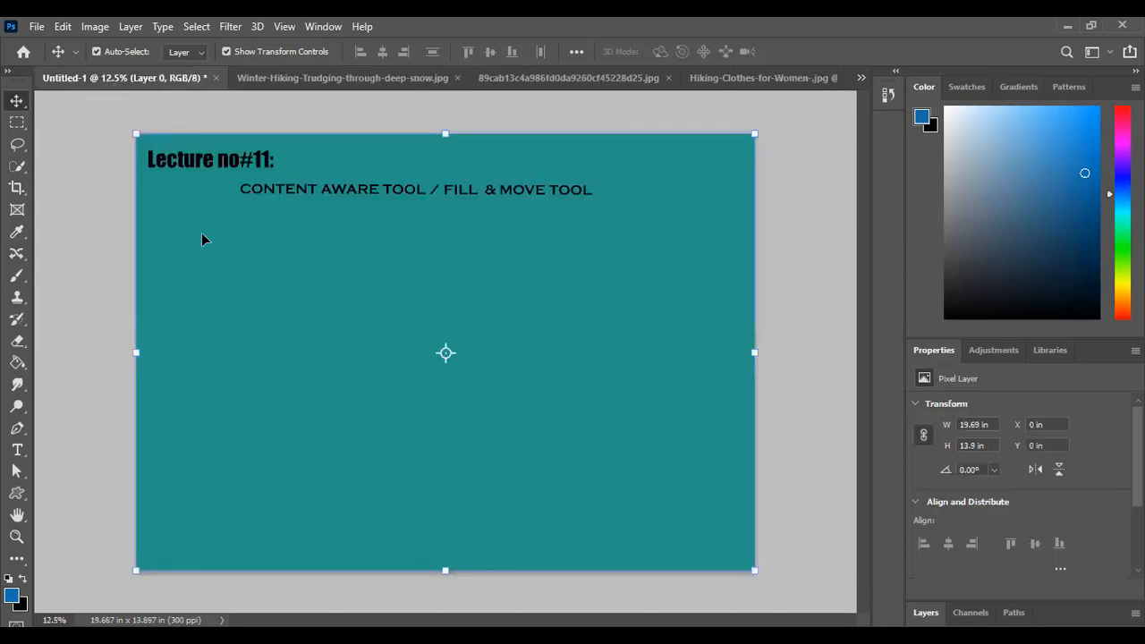
click(99, 231)
click(304, 343)
click(20, 449)
click(446, 330)
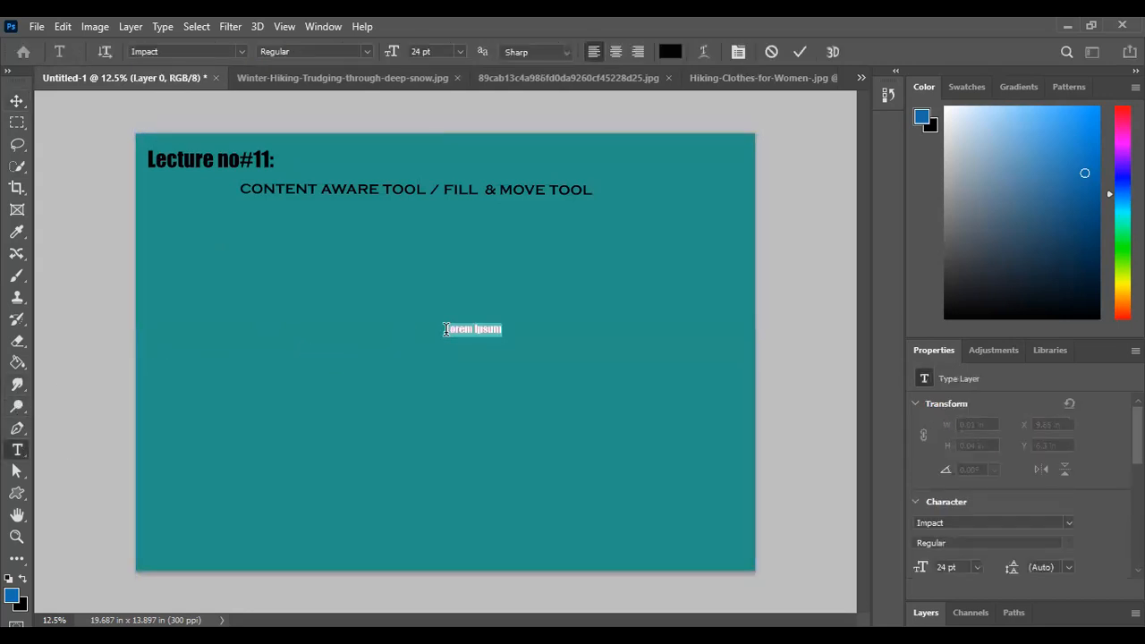
key(BackSpace)
text(Shift)
text( hcka)
key(BackSpace)
key(BackSpace)
key(BackSpace)
key(BackSpace)
text(backspace)
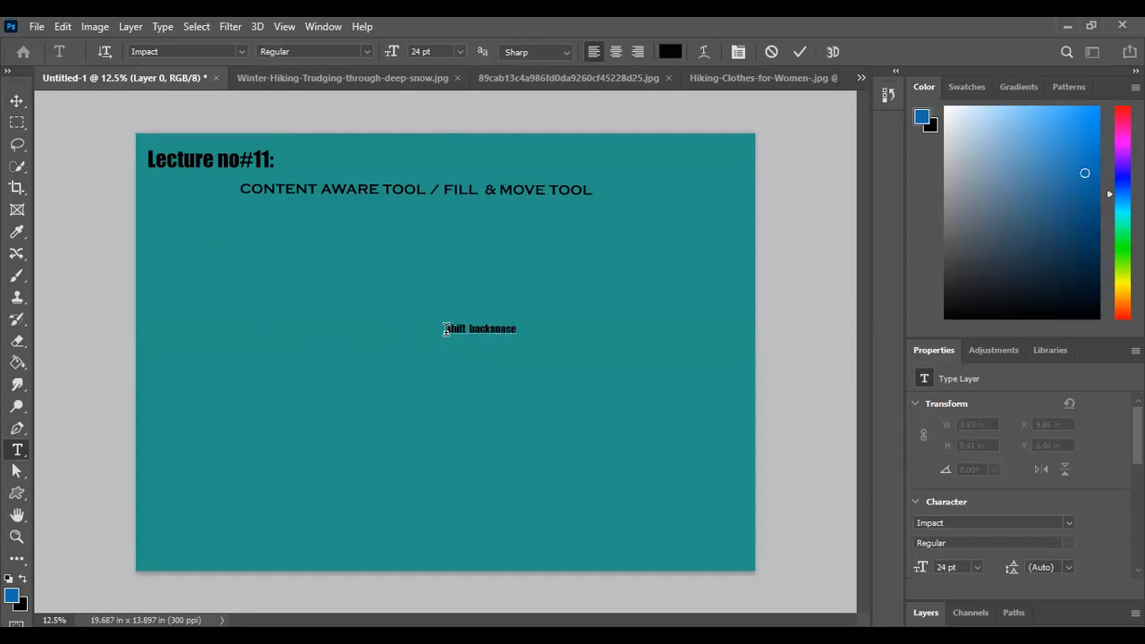
click(17, 100)
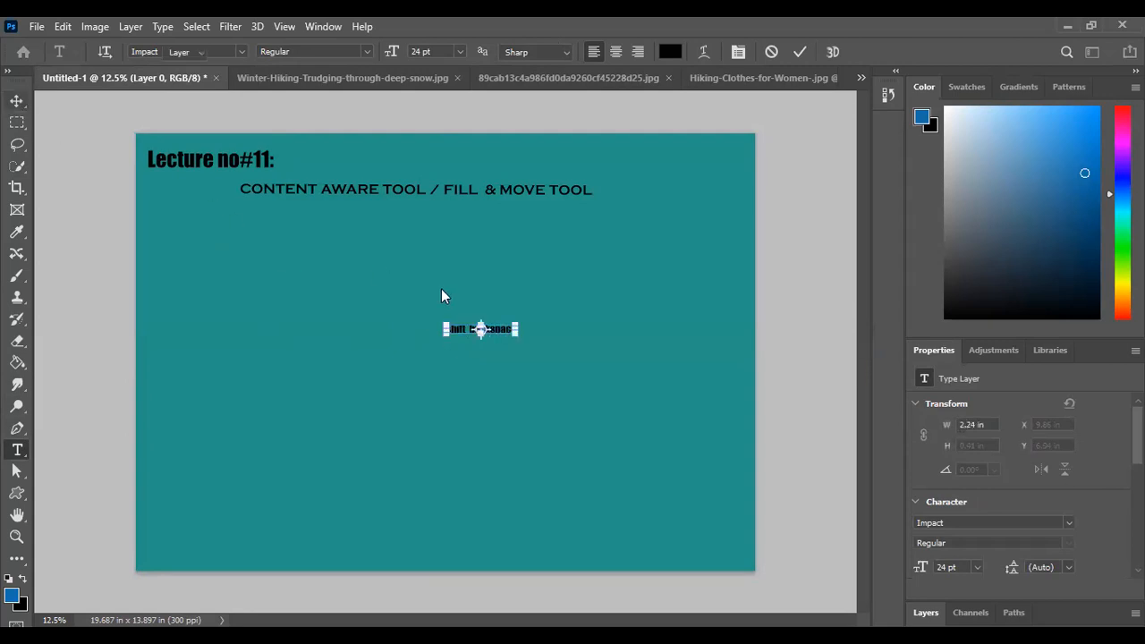
Scale the "shift backspace" text to about 234% and place it just below the content-aware heading
click(516, 330)
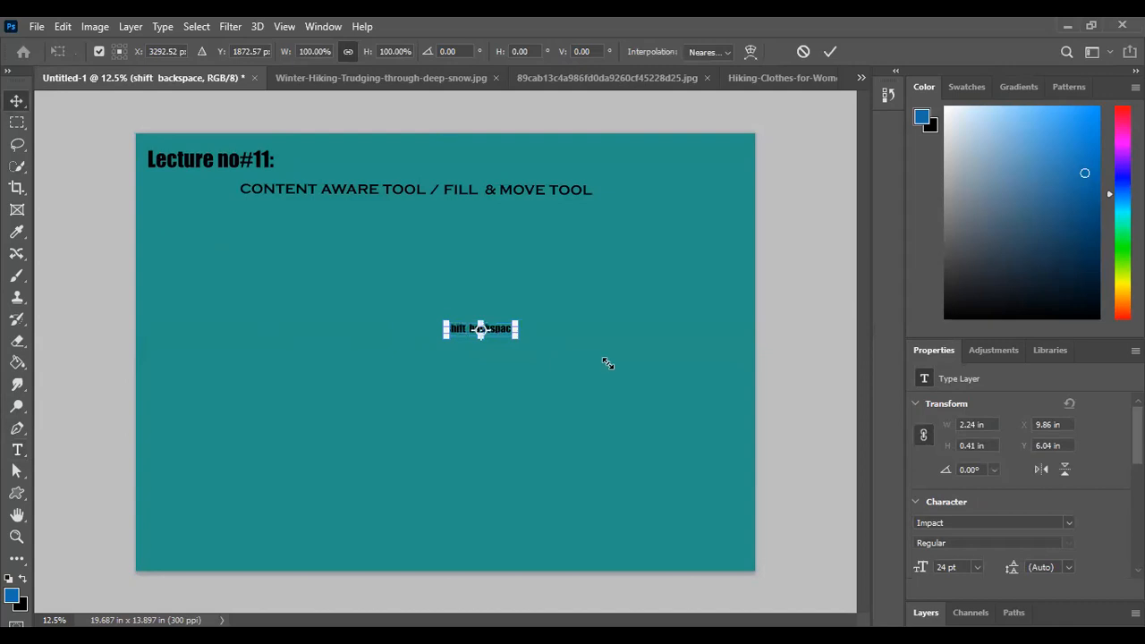
drag(608, 363, 610, 352)
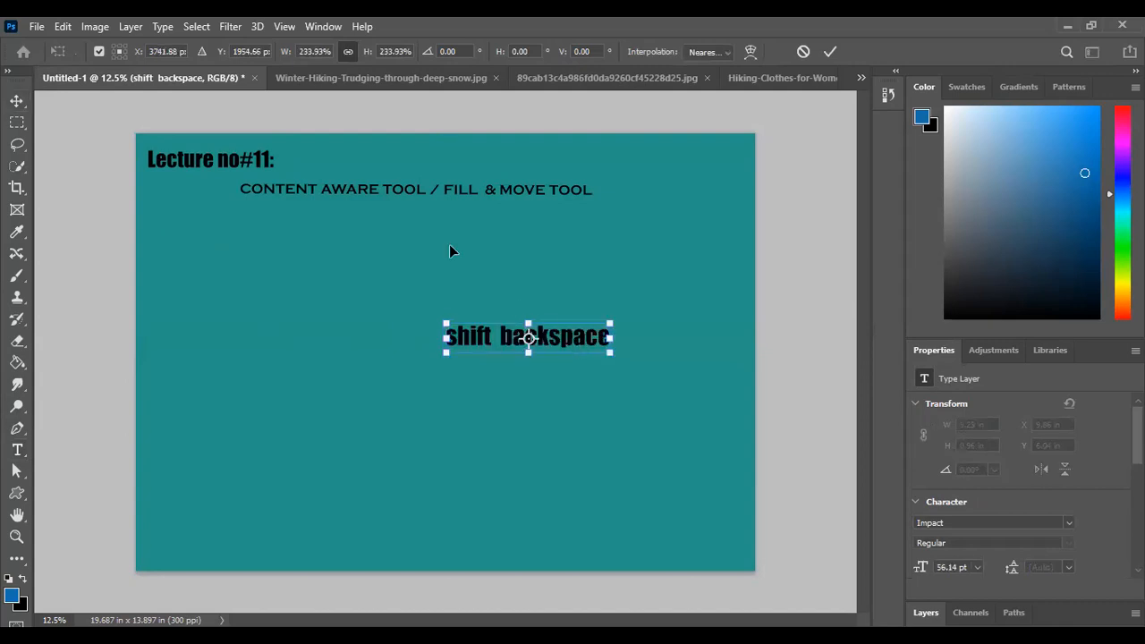
click(830, 51)
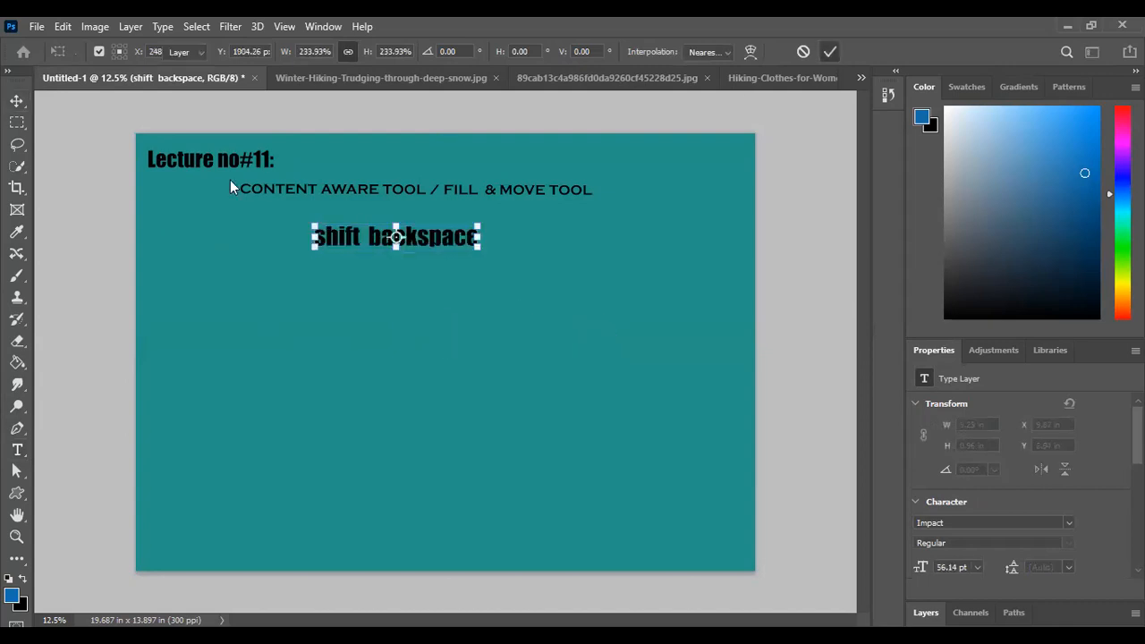
Add a second text layer reading "ctrl + z" in 24 pt Impact on the lower part of the lecture page
click(17, 450)
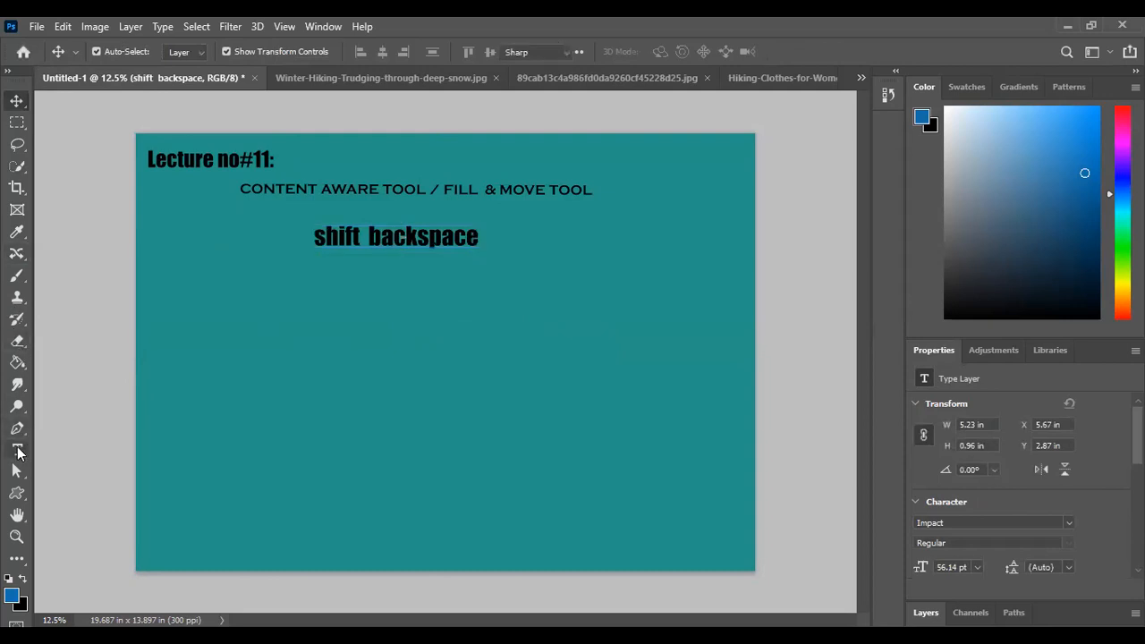
click(300, 409)
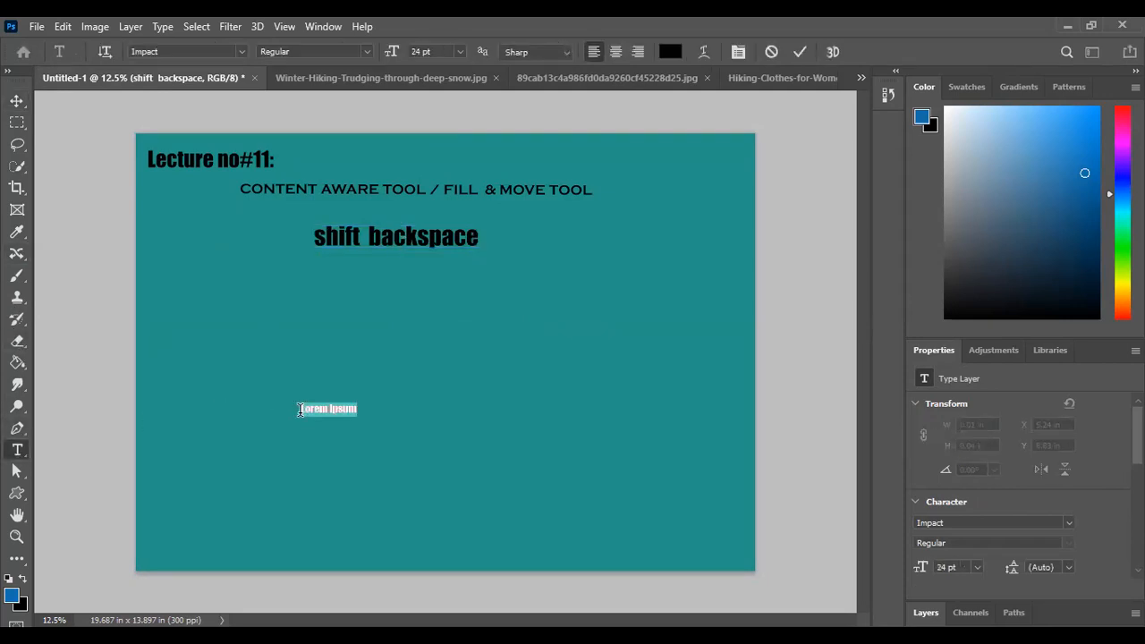
key(BackSpace)
text(Ctrl)
key(BackSpace)
key(BackSpace)
key(BackSpace)
key(BackSpace)
text(ctrl zt+)
click(17, 101)
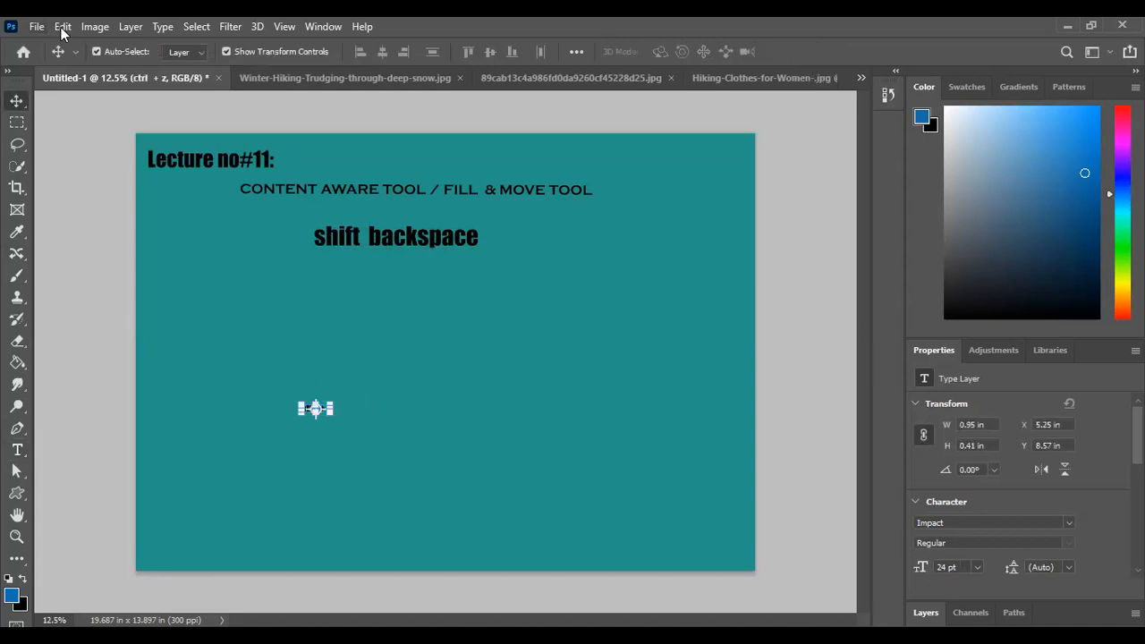
Scale the "ctrl + z" text to about 274% and place it below and to the right of the "shift backspace" text
click(63, 29)
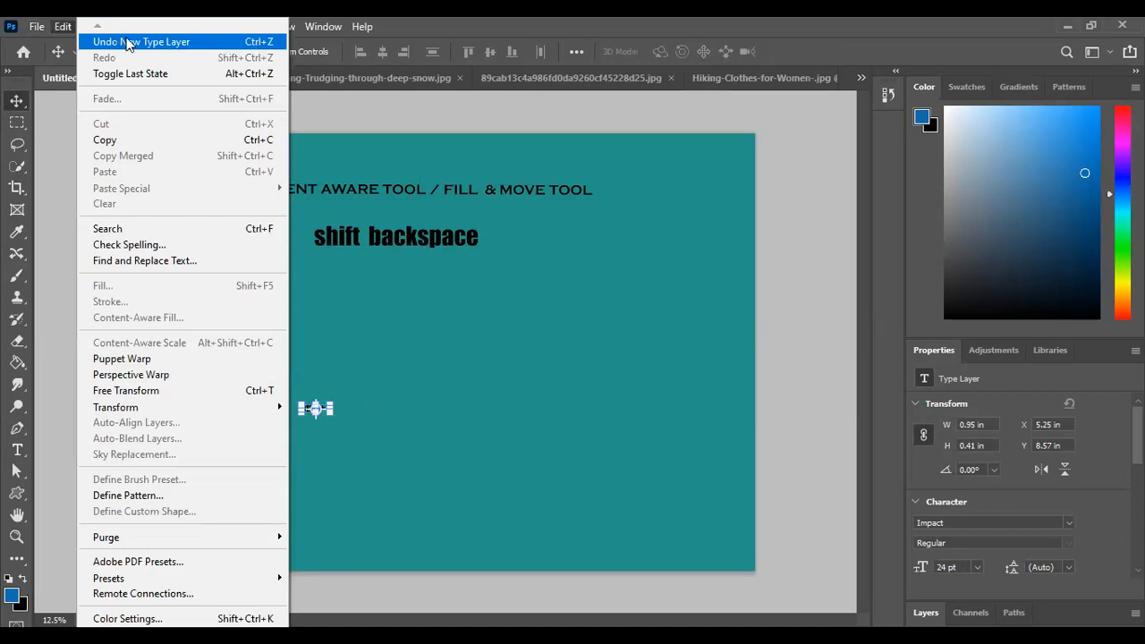
click(376, 391)
drag(329, 408, 526, 329)
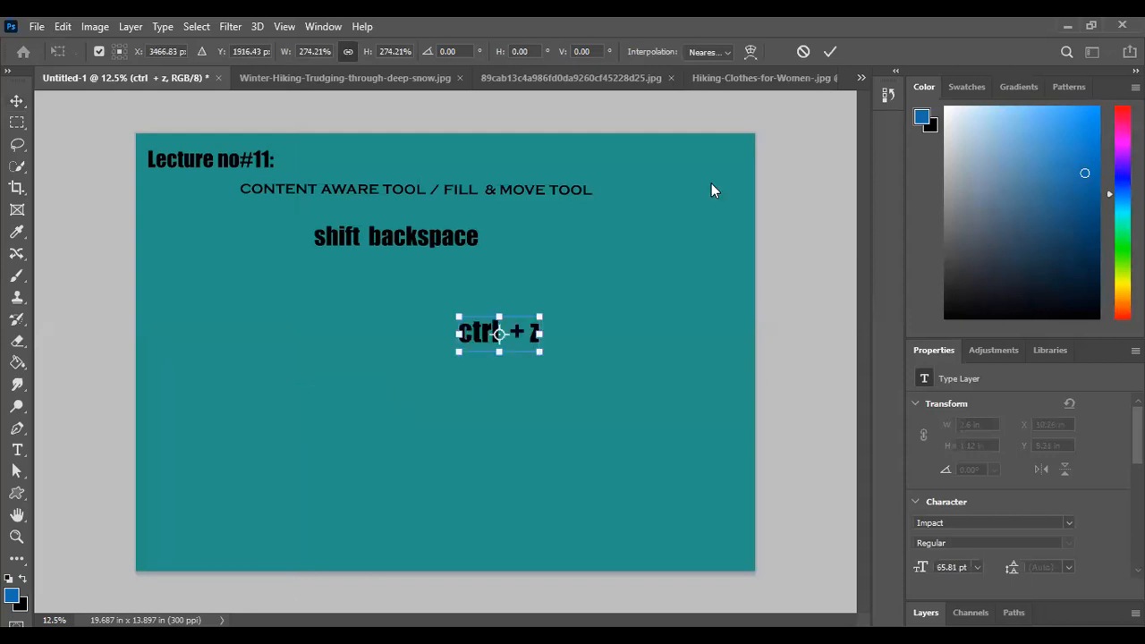
click(828, 53)
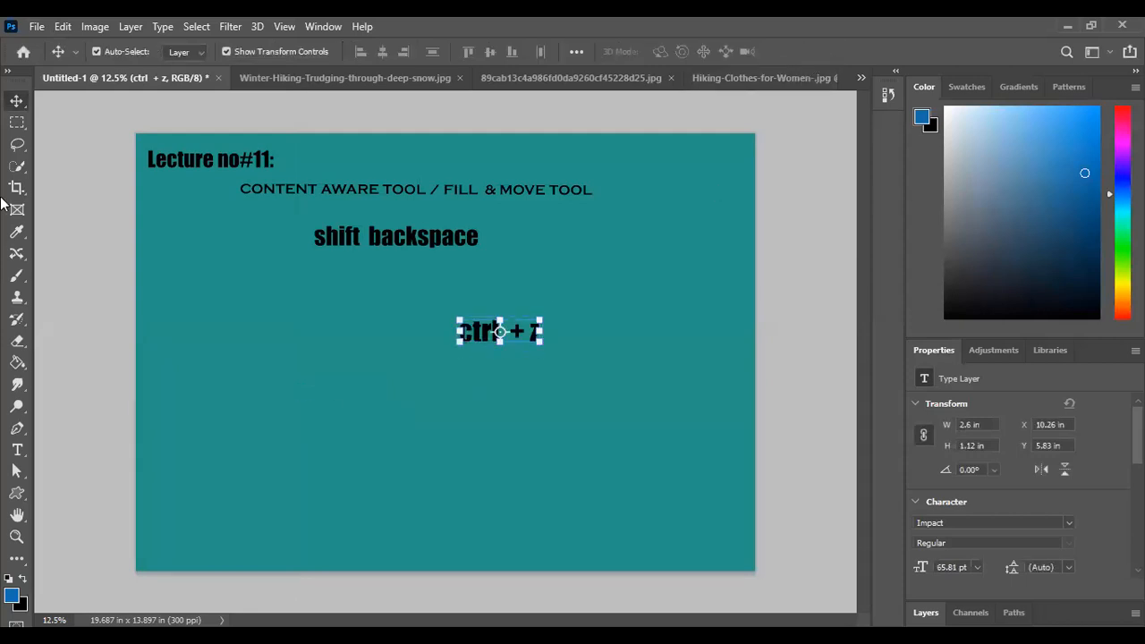
click(79, 207)
Switch to the Winter-Hiking-Trudging-through-deep-snow.jpg photo and choose the Spot Healing Brush tool
click(290, 78)
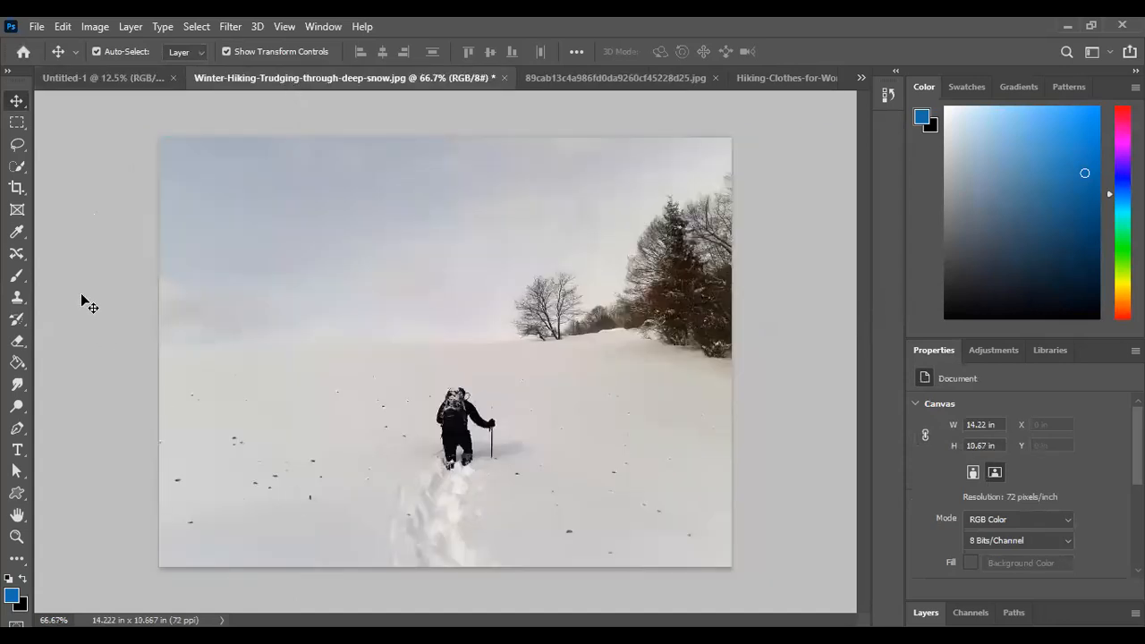
click(18, 254)
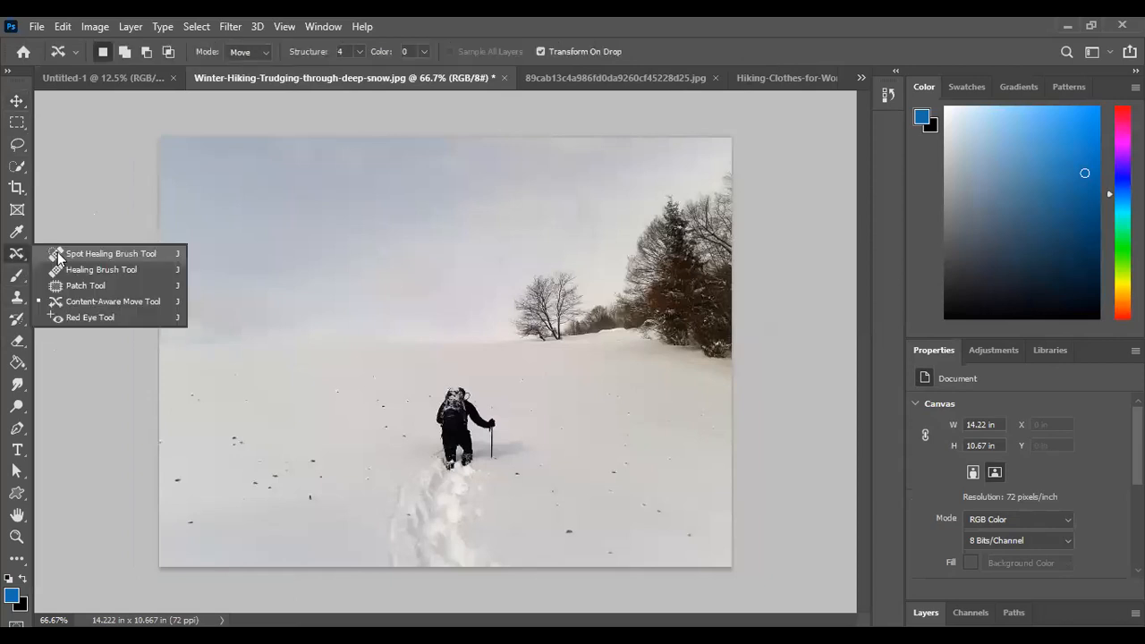
click(57, 256)
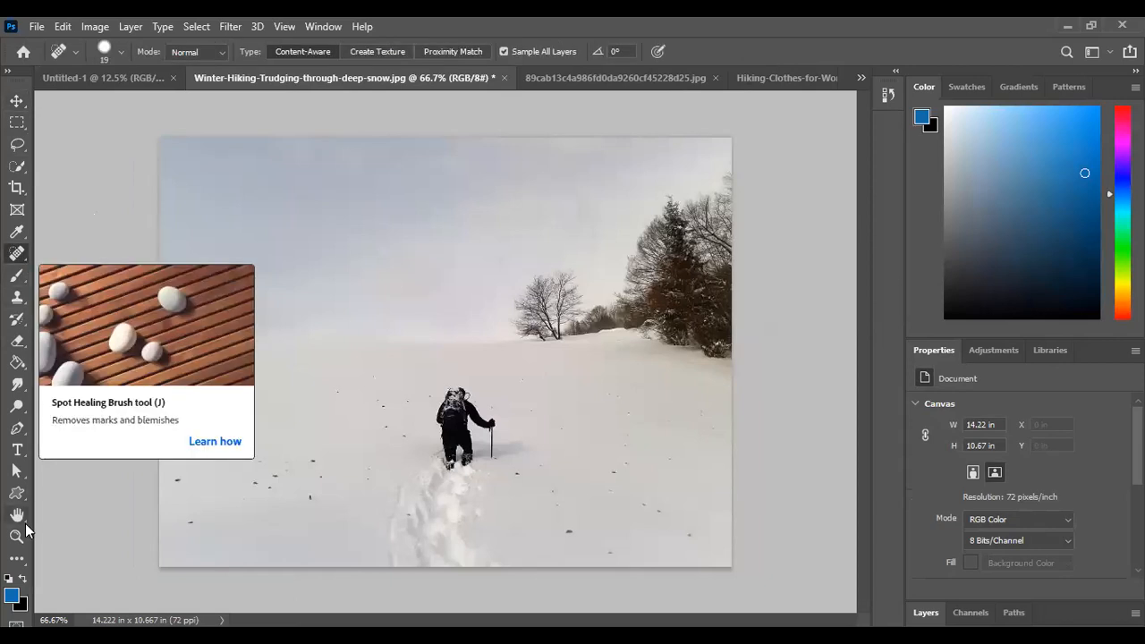
click(17, 559)
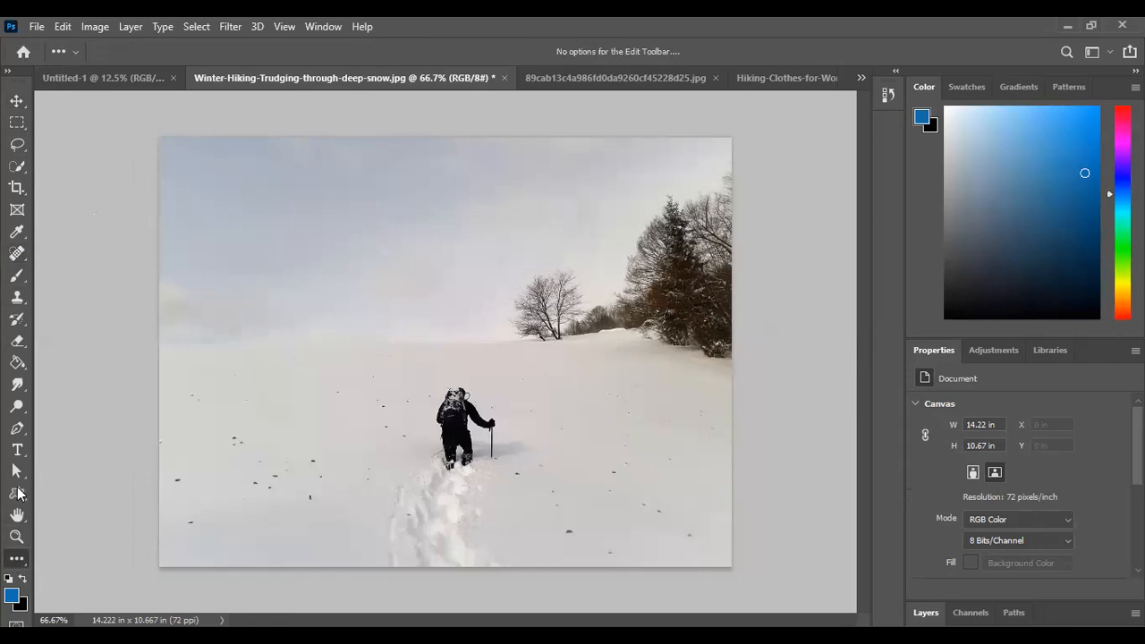
click(71, 51)
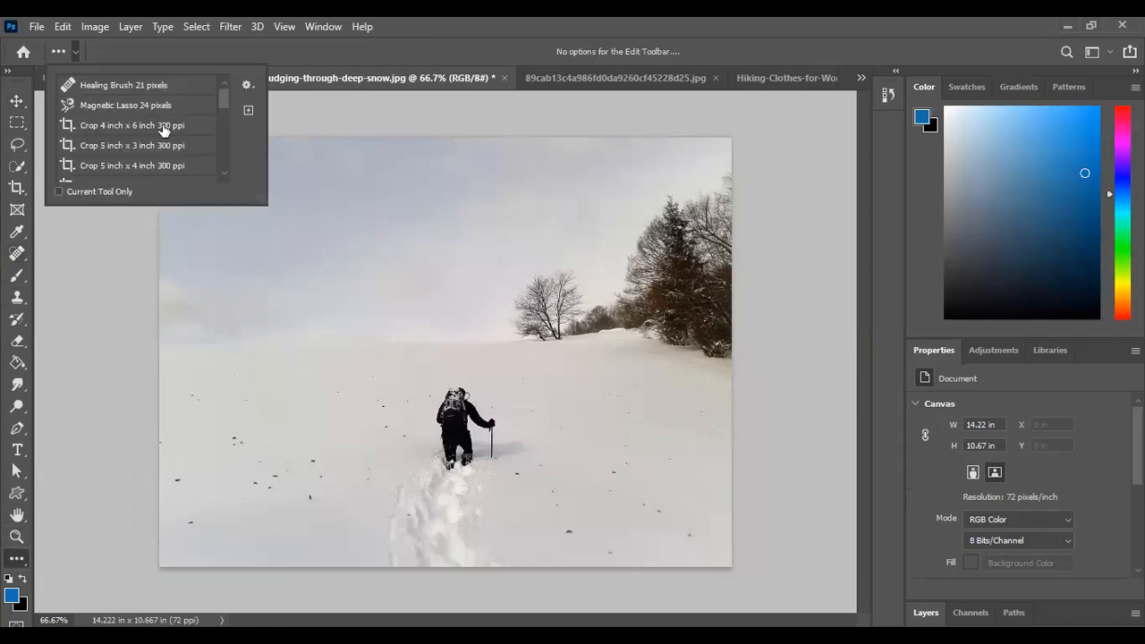
drag(221, 112, 221, 180)
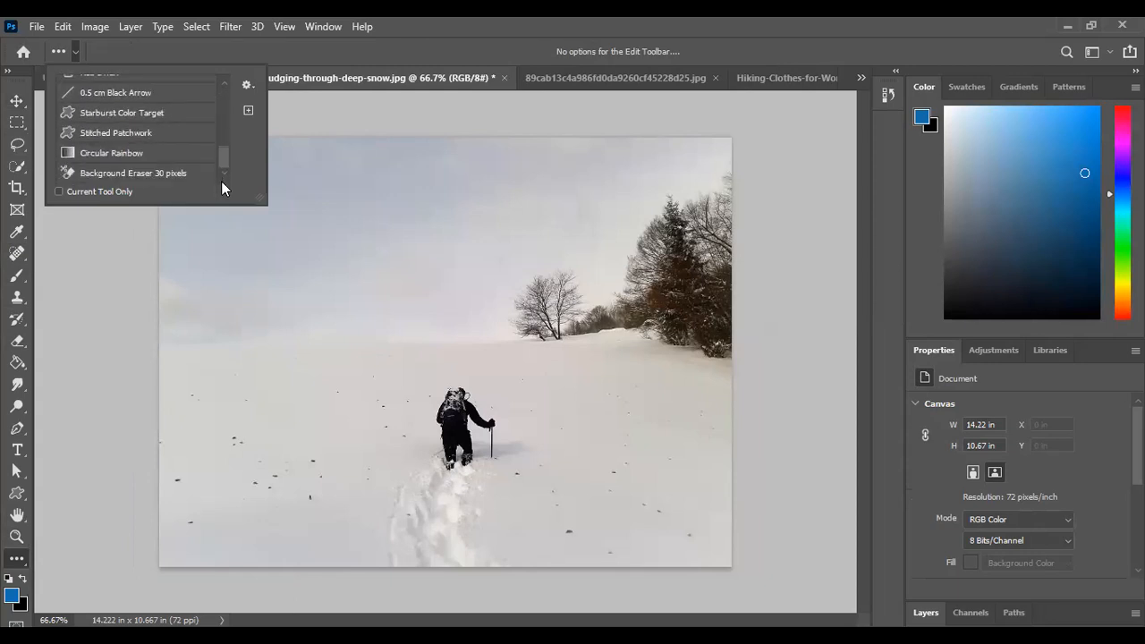
click(247, 112)
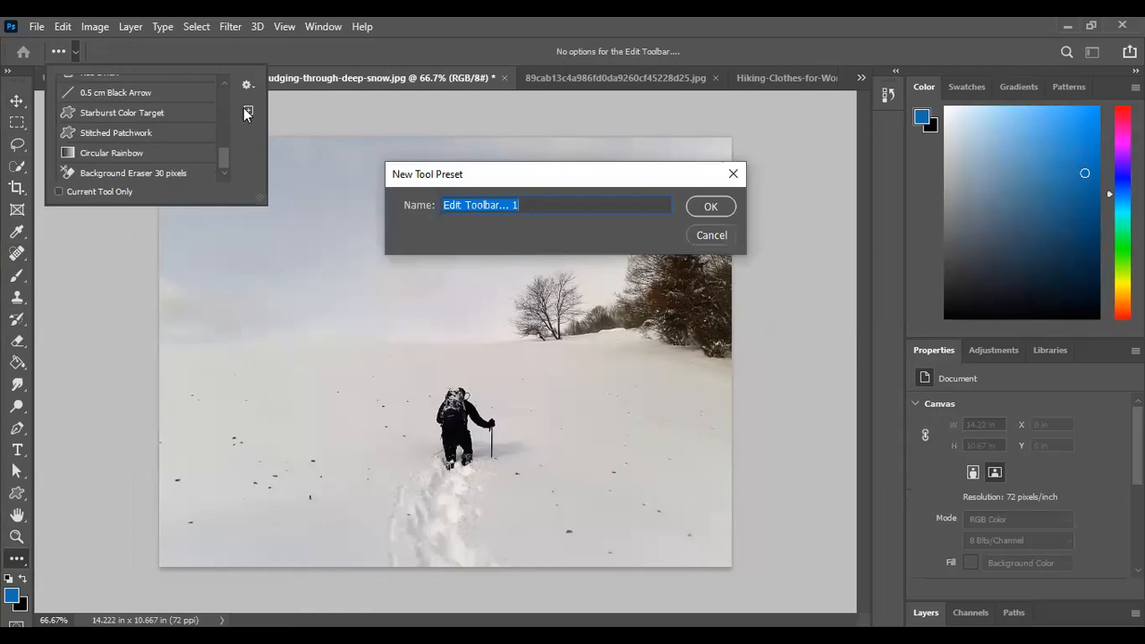
key(Escape)
Outline the hiker and the walking pole with a tight freehand Lasso selection
click(21, 258)
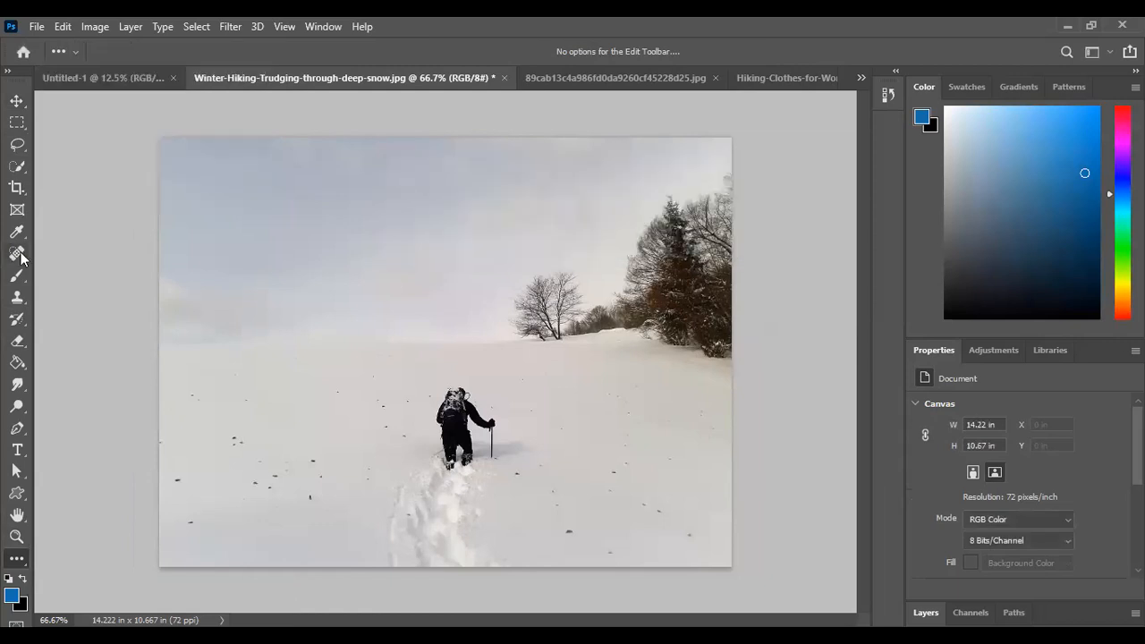
drag(22, 258, 23, 260)
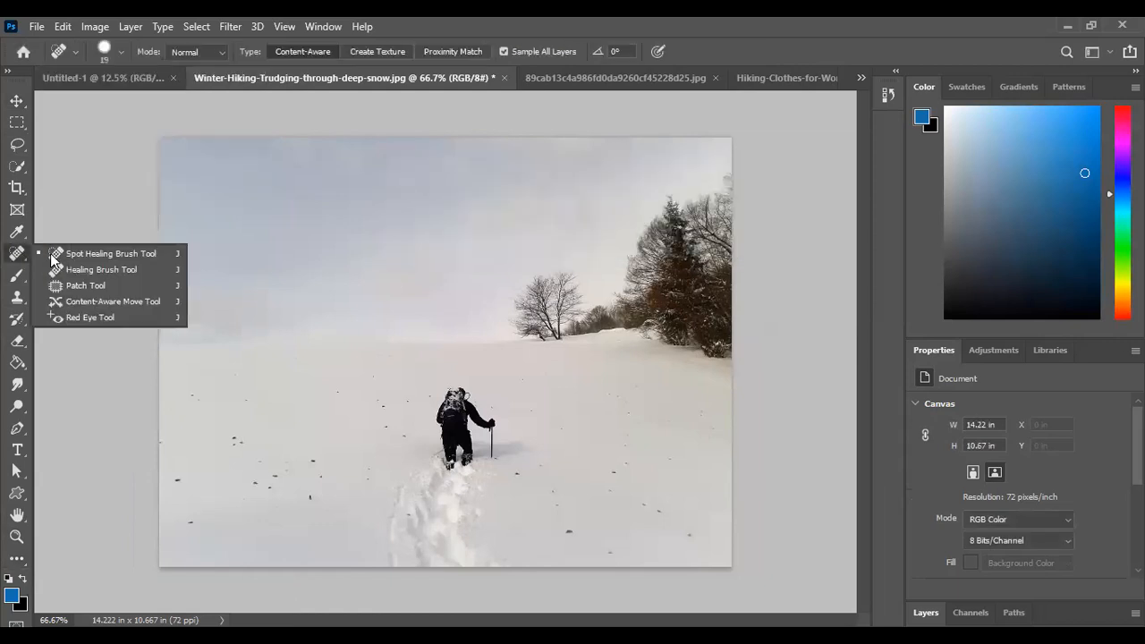
click(64, 304)
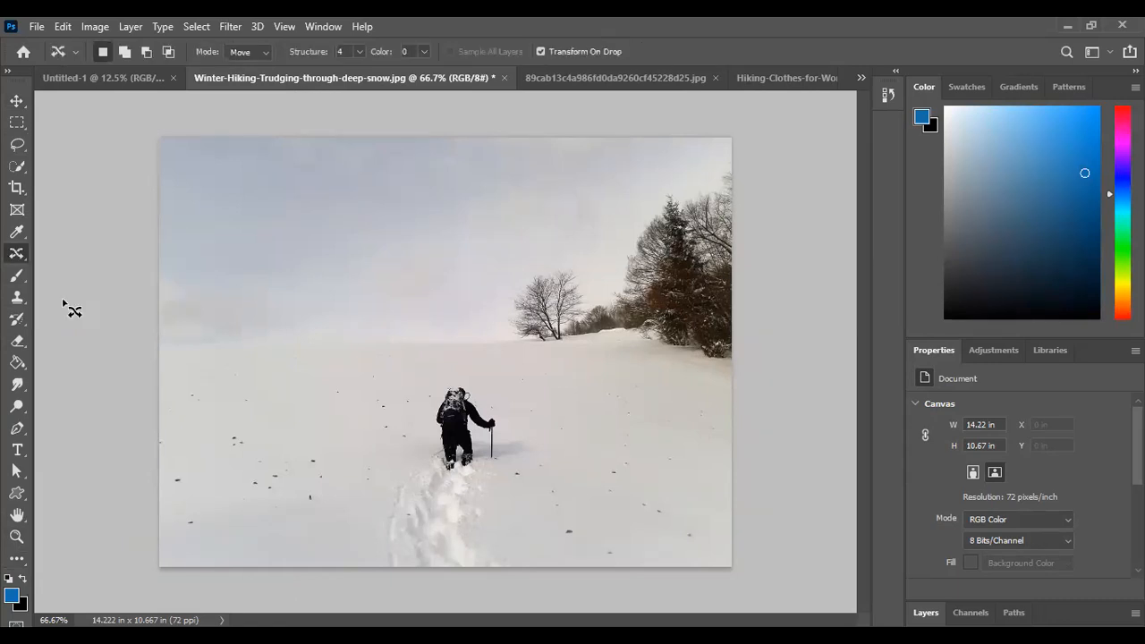
click(18, 146)
click(50, 147)
mouse_move(472, 356)
mouse_down()
mouse_move(411, 436)
mouse_move(490, 531)
mouse_move(472, 279)
mouse_move(400, 273)
mouse_up()
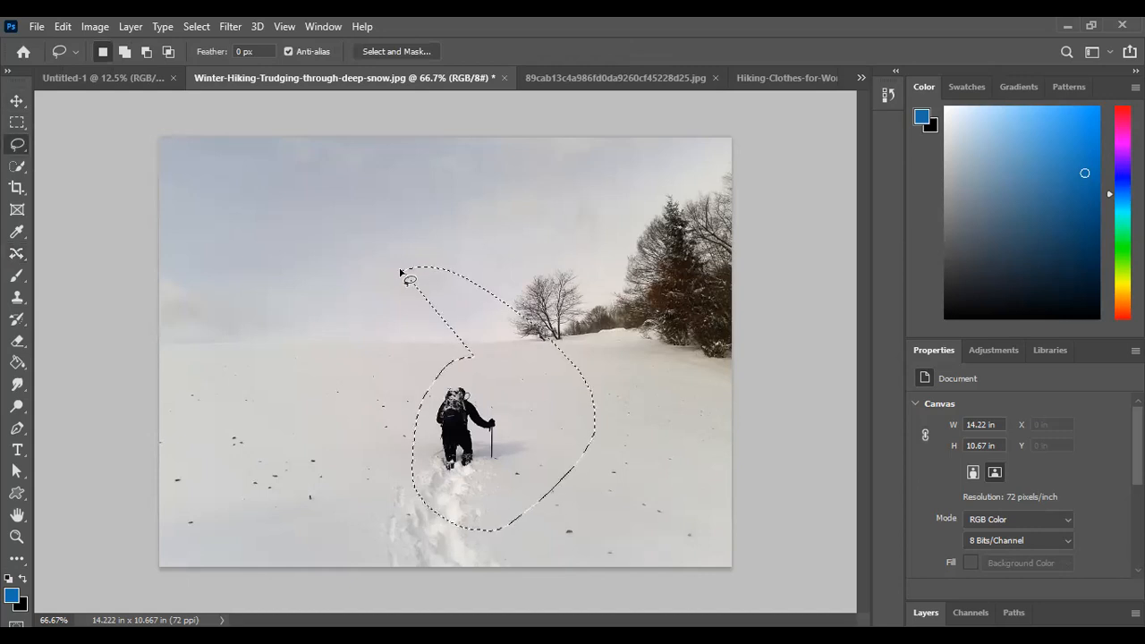
click(401, 273)
mouse_move(474, 379)
mouse_down()
mouse_move(422, 391)
mouse_move(423, 438)
mouse_move(493, 470)
mouse_move(510, 455)
mouse_move(466, 380)
mouse_up()
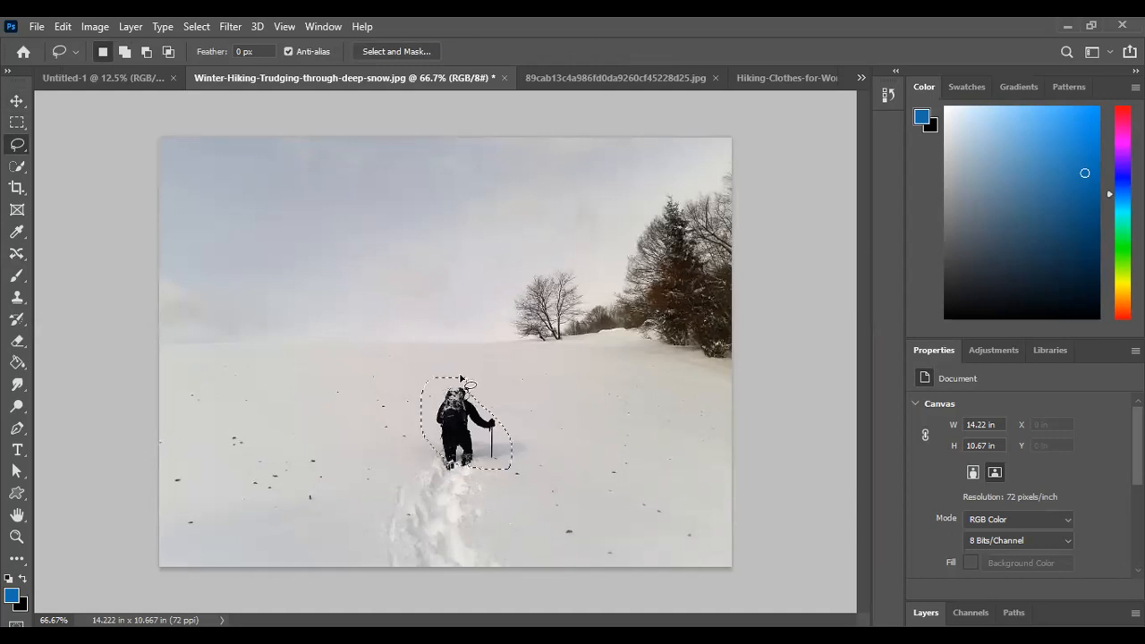
Relocate the selected hiker to the snow below the trees with the Content-Aware Move tool in Move mode, and deselect
click(20, 256)
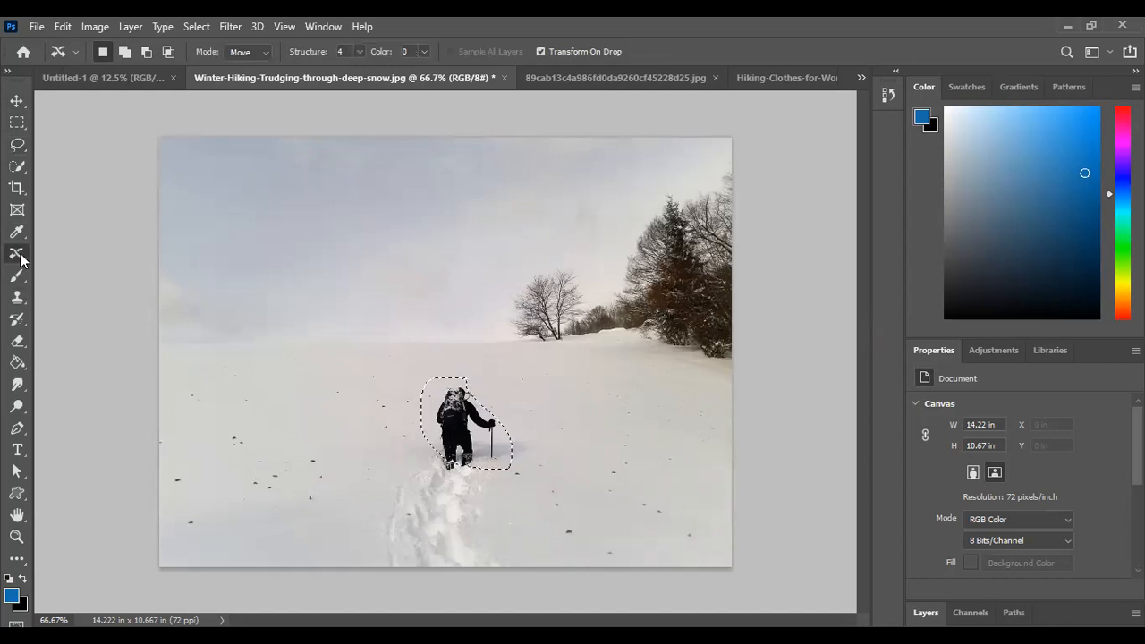
right_click(20, 257)
click(74, 298)
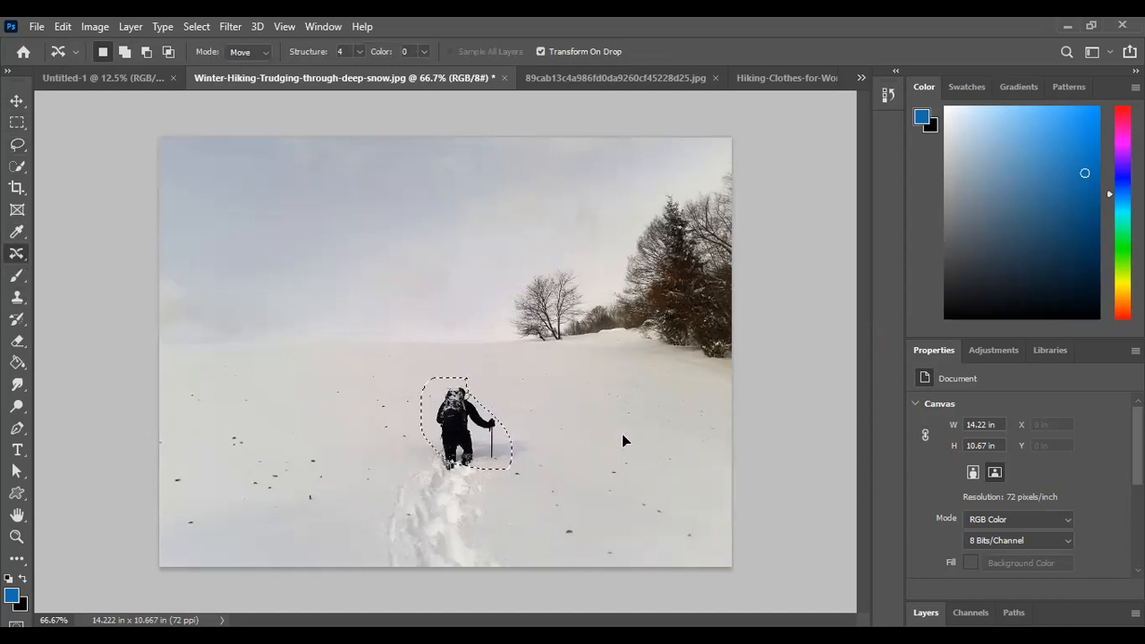
drag(452, 425, 621, 434)
click(686, 51)
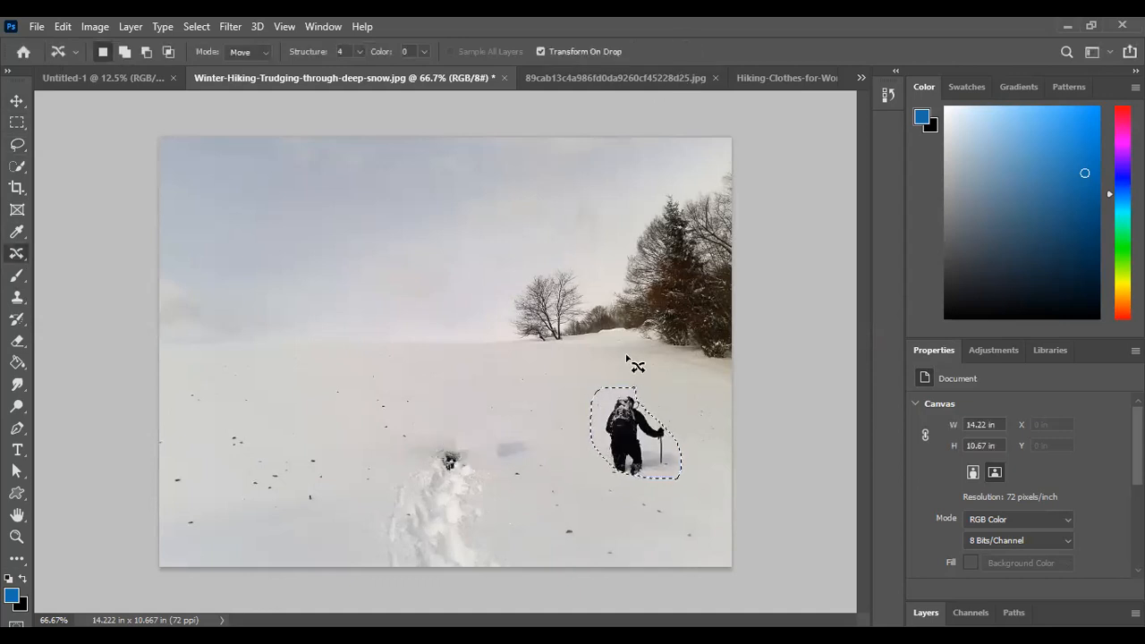
click(190, 23)
click(205, 53)
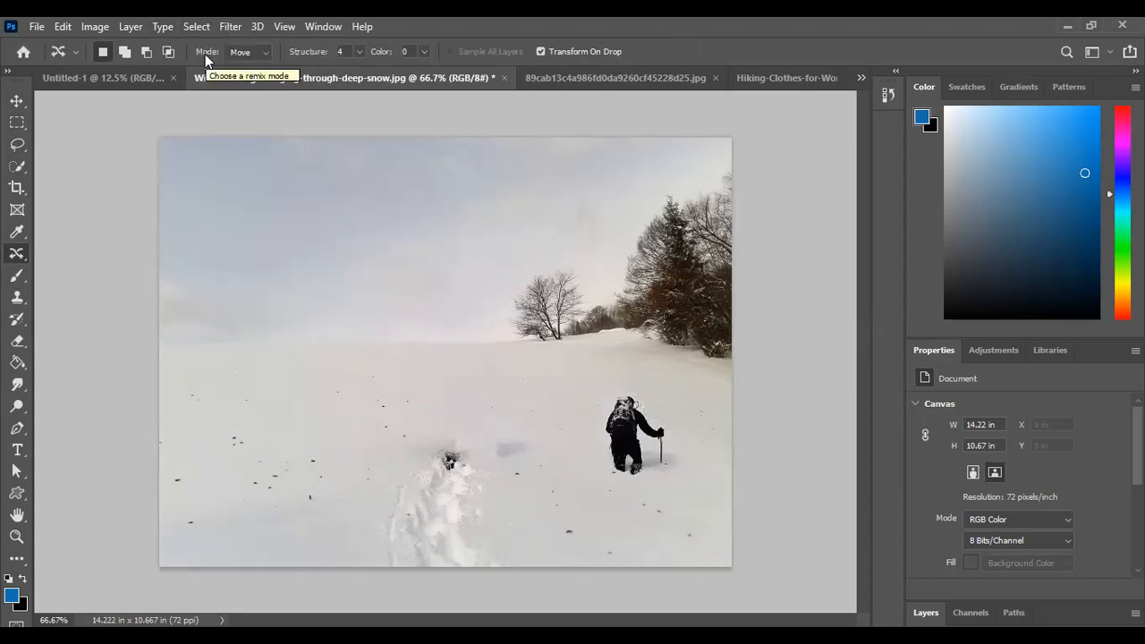
Undo the hiker's content-aware move and clear the selection around the hiker
key(ctrl+z)
key(ctrl+z)
key(ctrl+d)
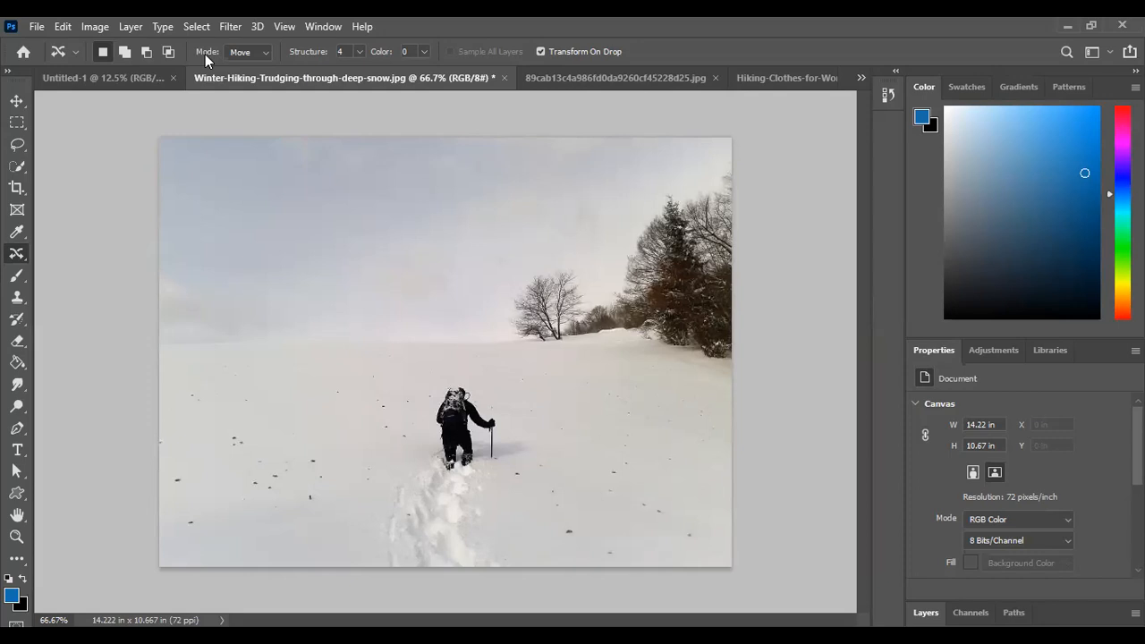
Return to the Untitled-1 lecture page with the Move tool active
click(137, 77)
click(17, 100)
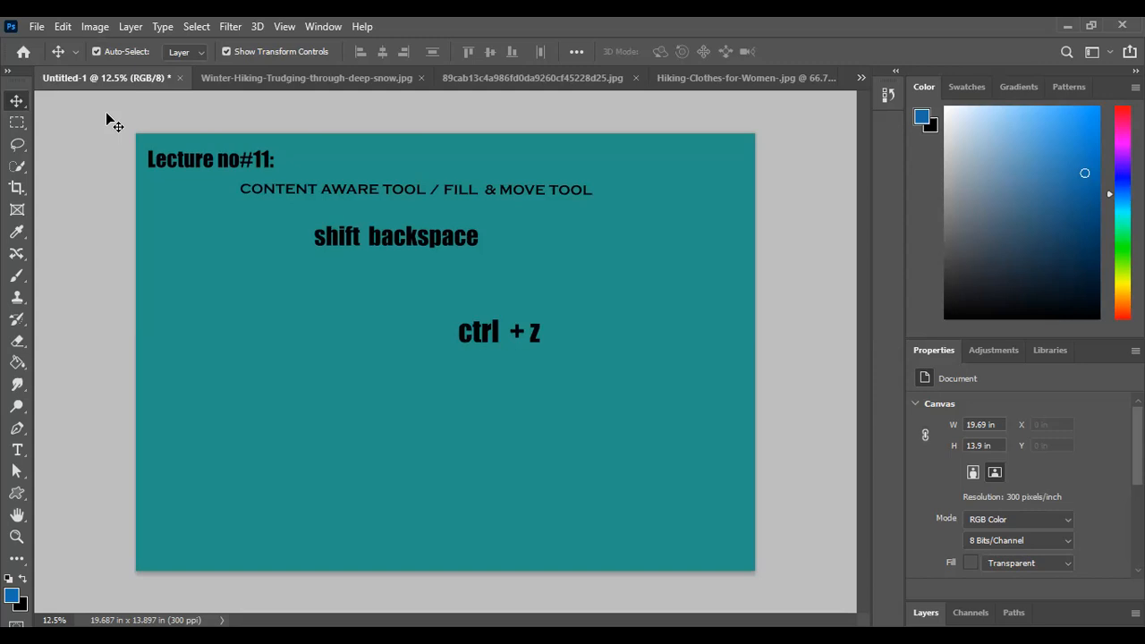
click(222, 76)
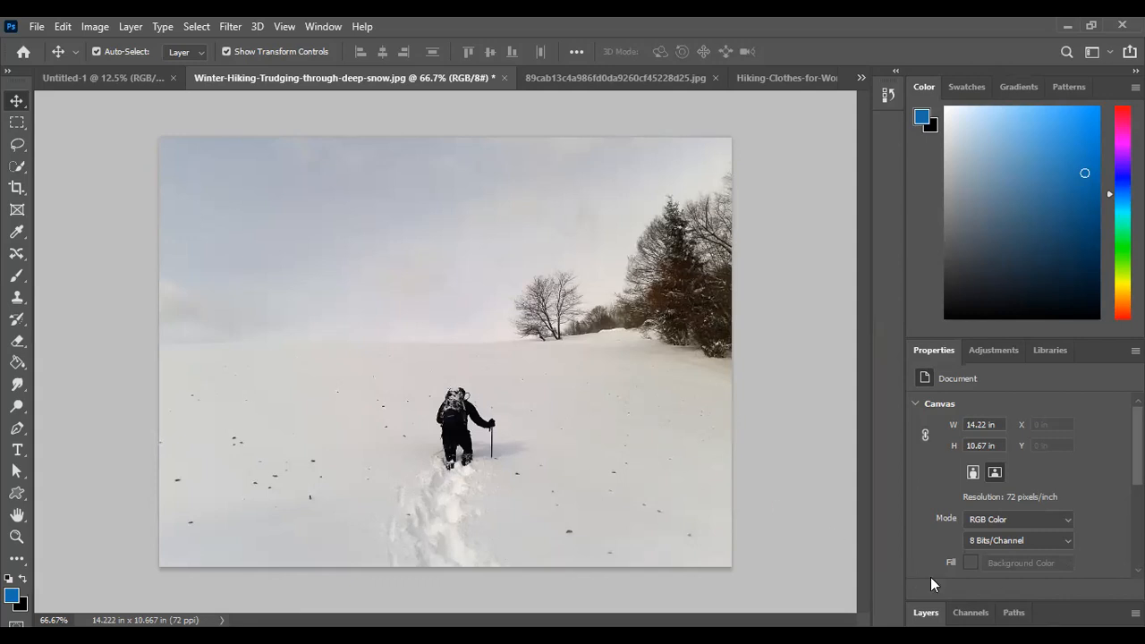
click(75, 81)
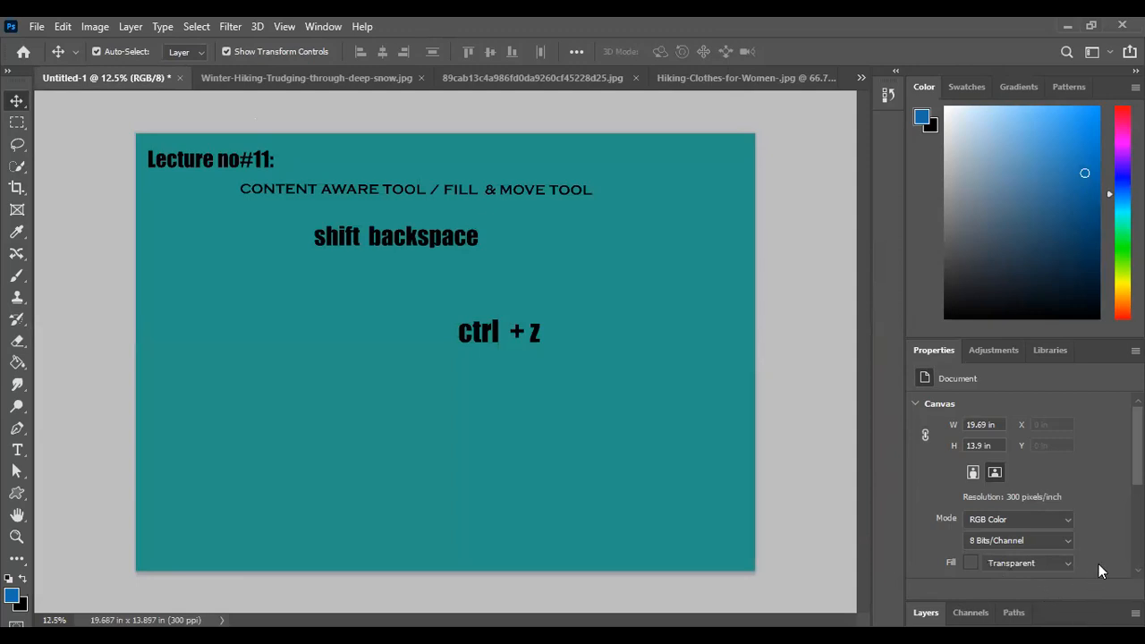
Dock the Layers panel together with Channels and Paths into the Properties panel group
drag(1073, 614, 966, 344)
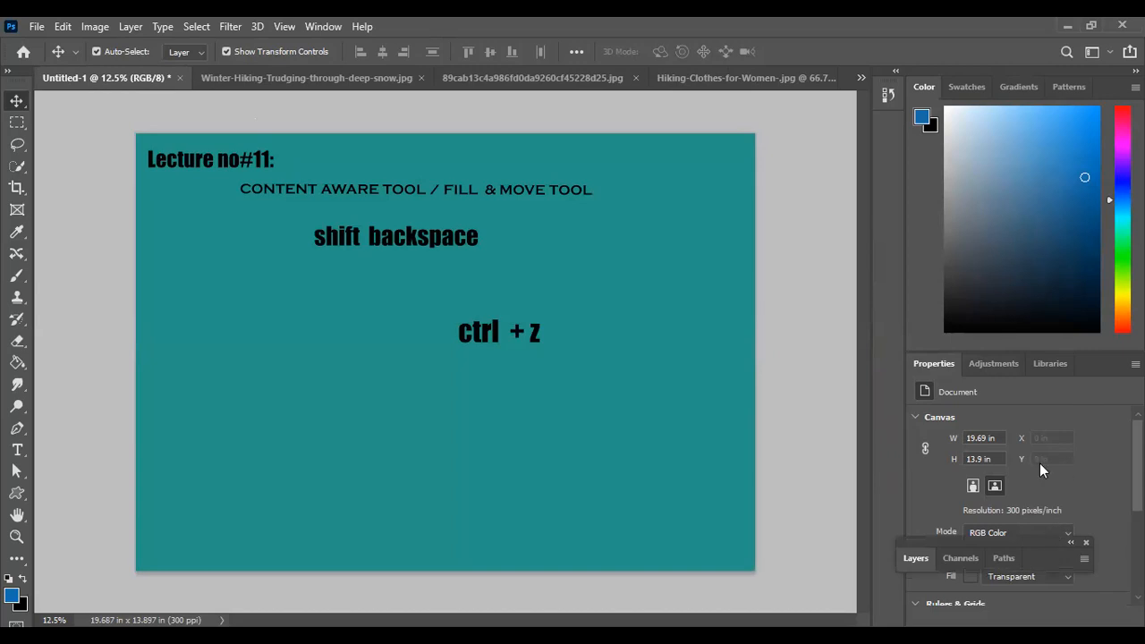
click(973, 535)
click(932, 537)
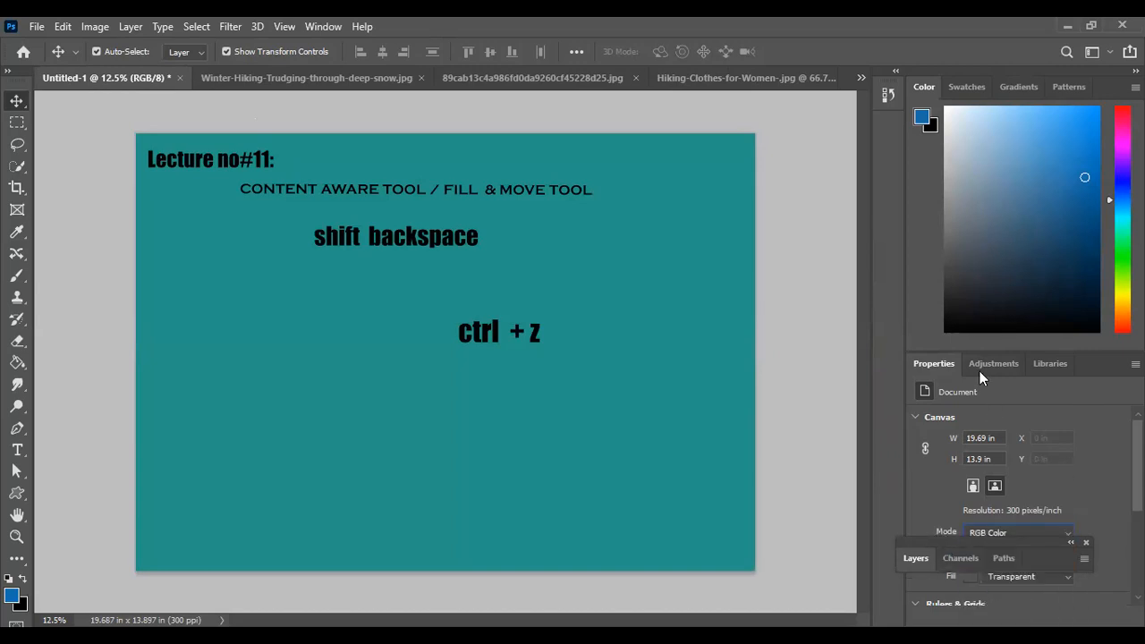
drag(982, 543, 974, 366)
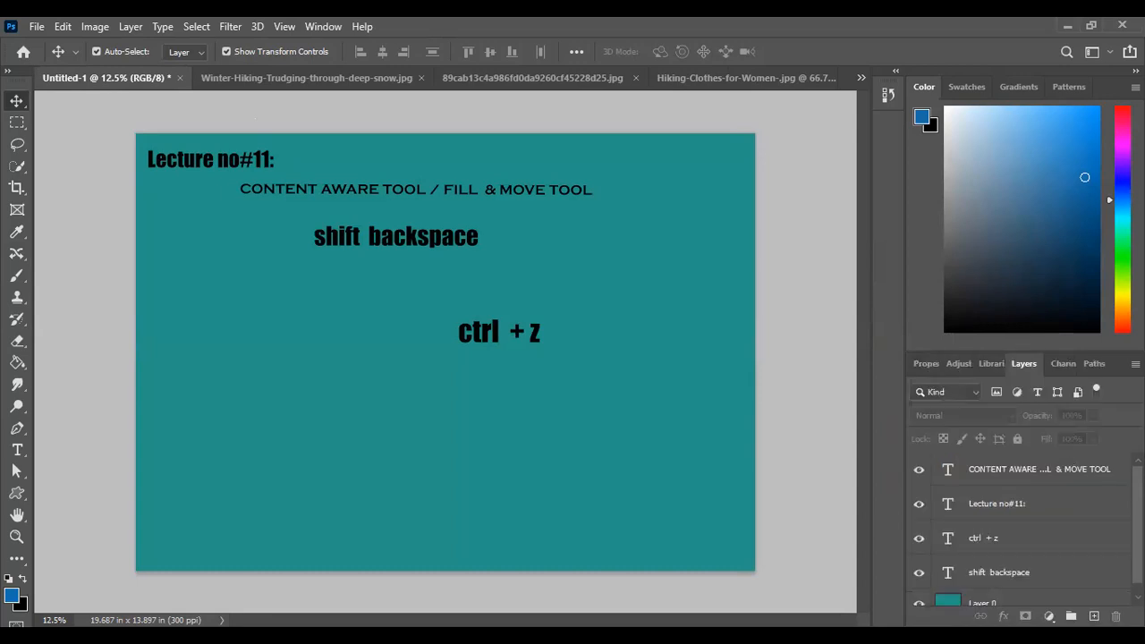
click(1093, 473)
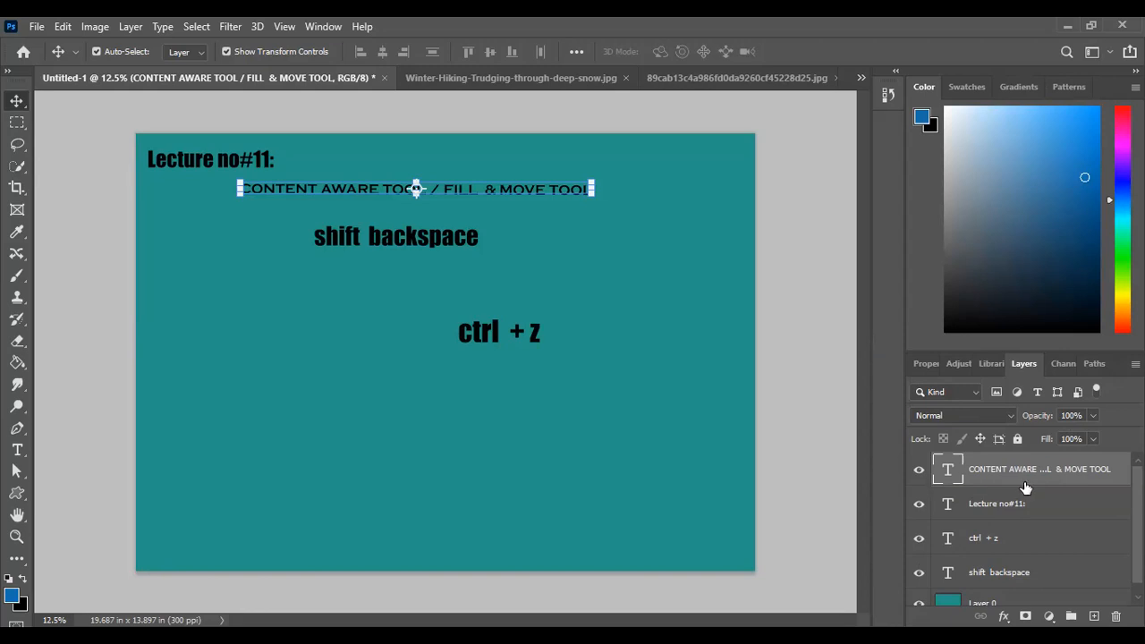
mouse_move(1026, 487)
mouse_down()
mouse_move(1044, 481)
mouse_move(1043, 493)
mouse_move(1042, 472)
mouse_move(1046, 481)
mouse_up()
click(659, 520)
key(ctrl+t)
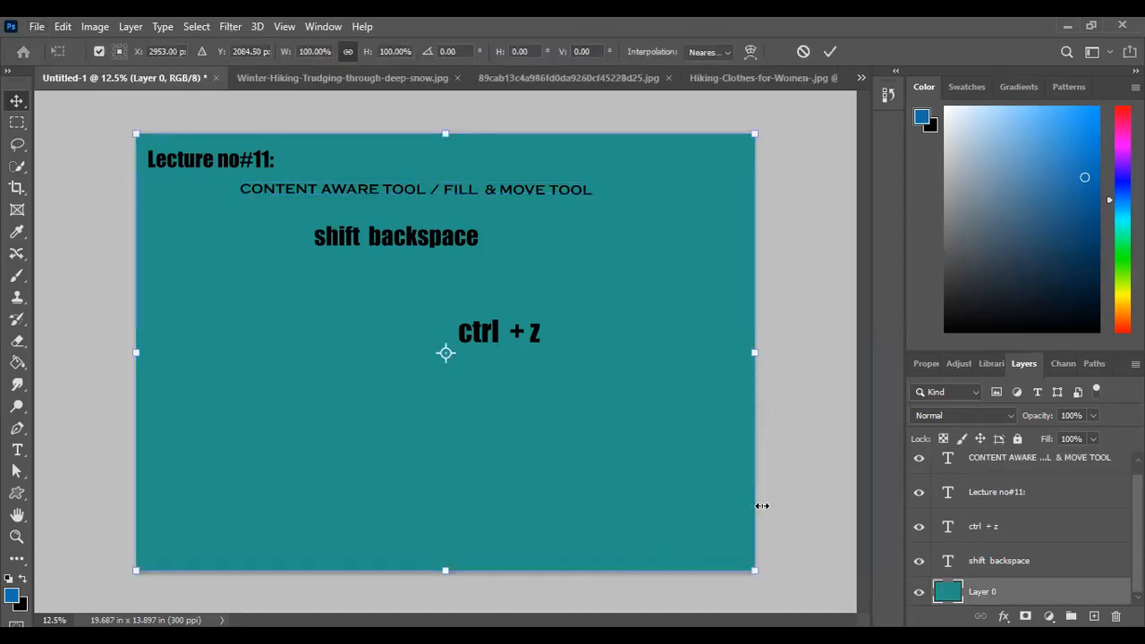
click(829, 52)
click(797, 214)
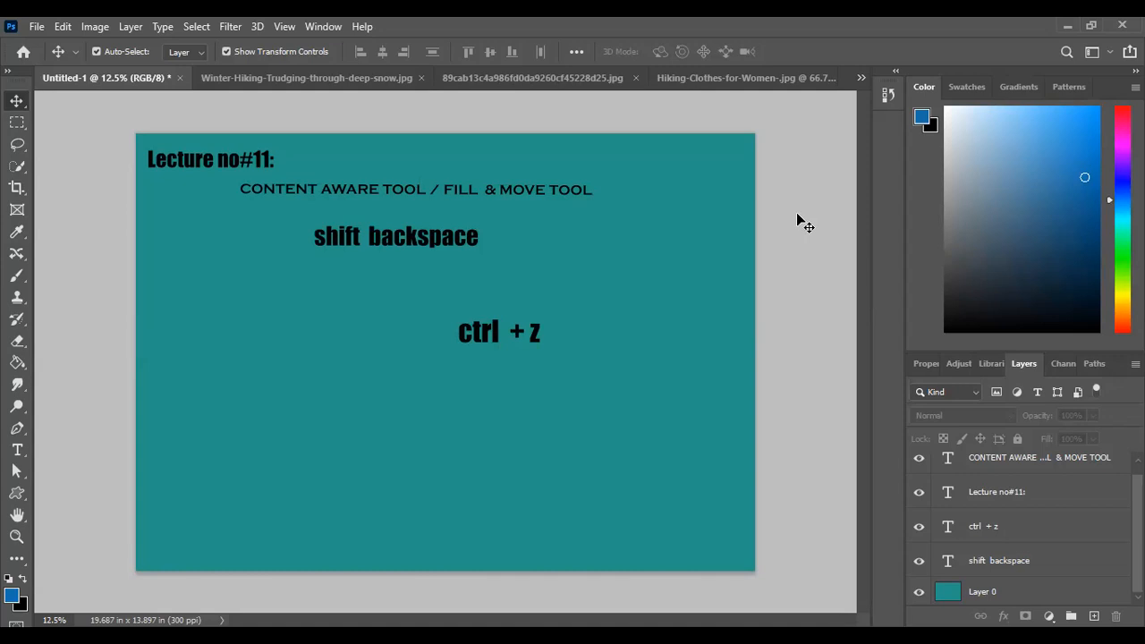
Open the Fill dialog for the teal Layer 0, examine its Contents options, and close it without filling
click(1008, 594)
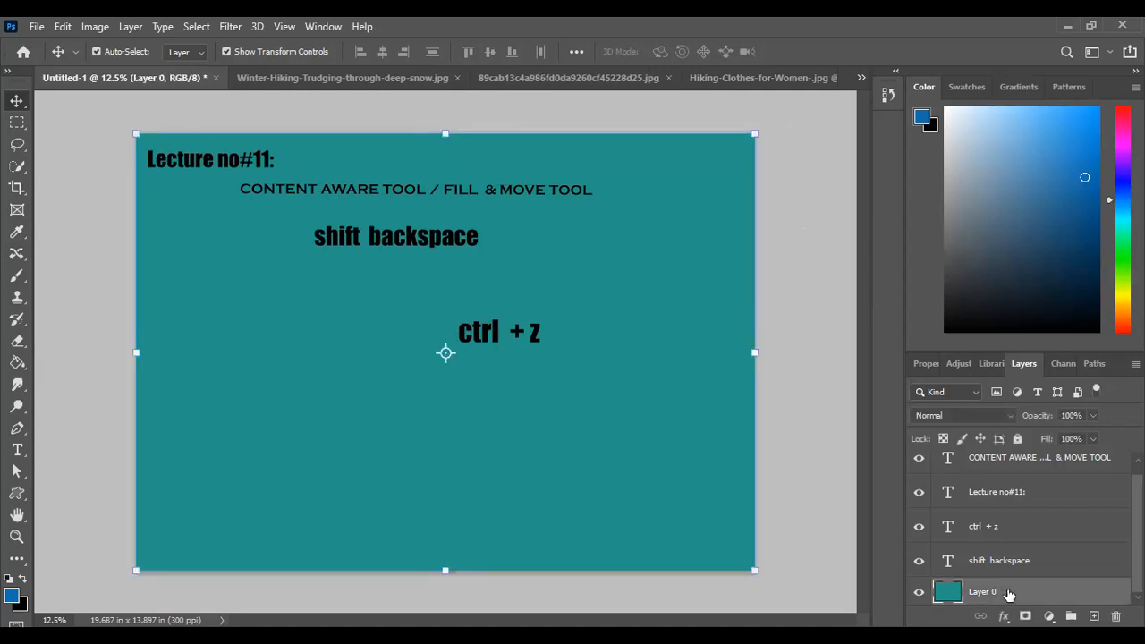
key(shift+BackSpace)
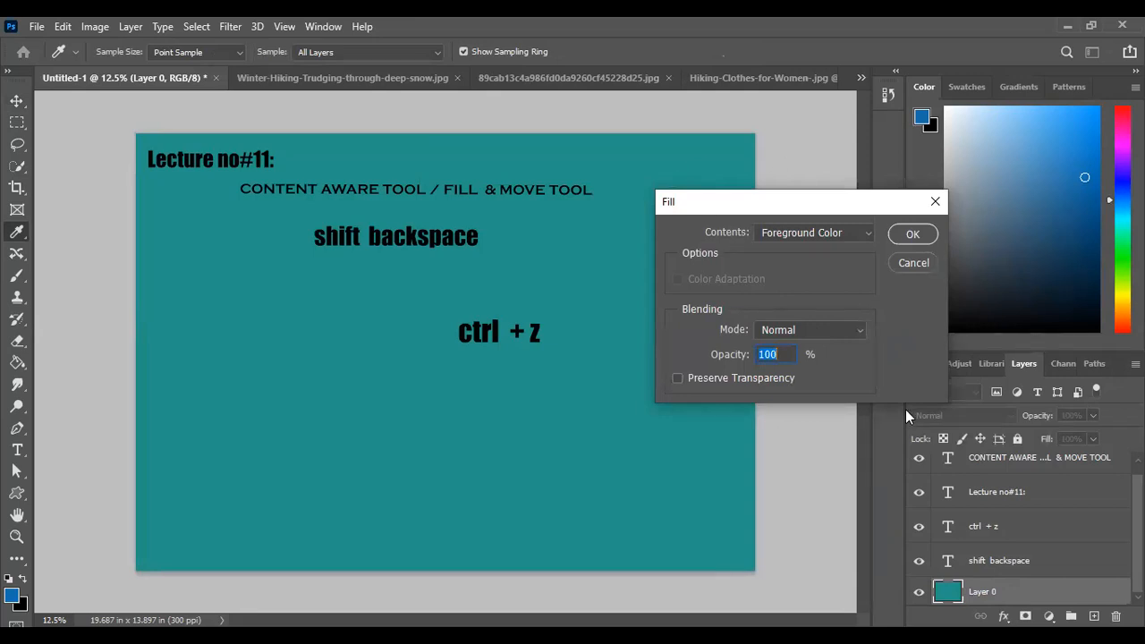
click(799, 237)
click(761, 209)
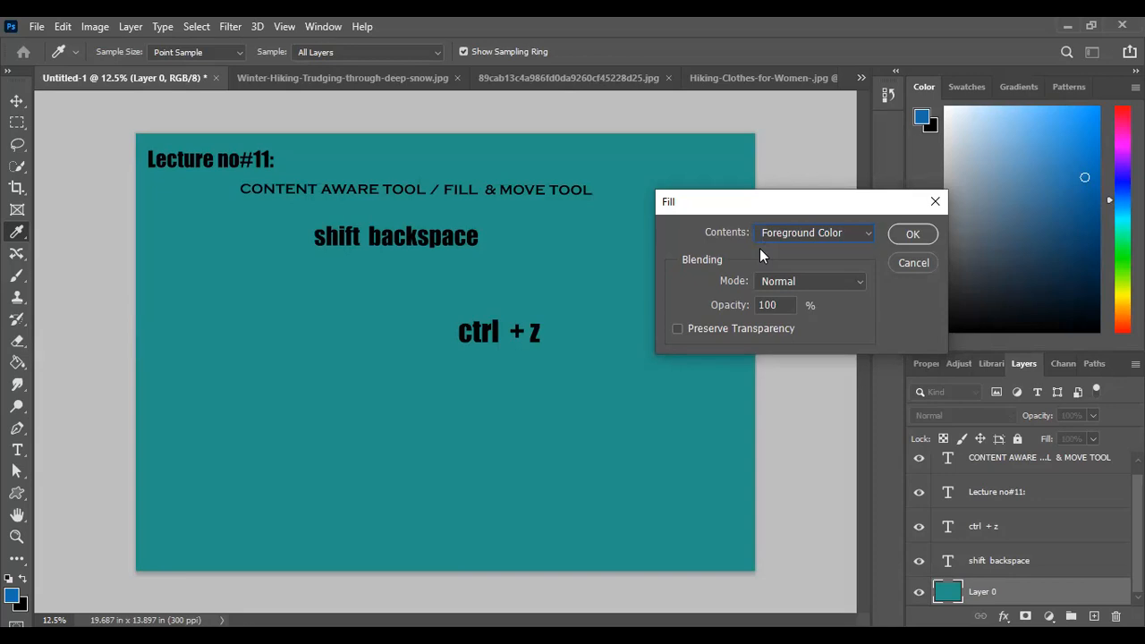
click(935, 201)
key(v)
click(791, 261)
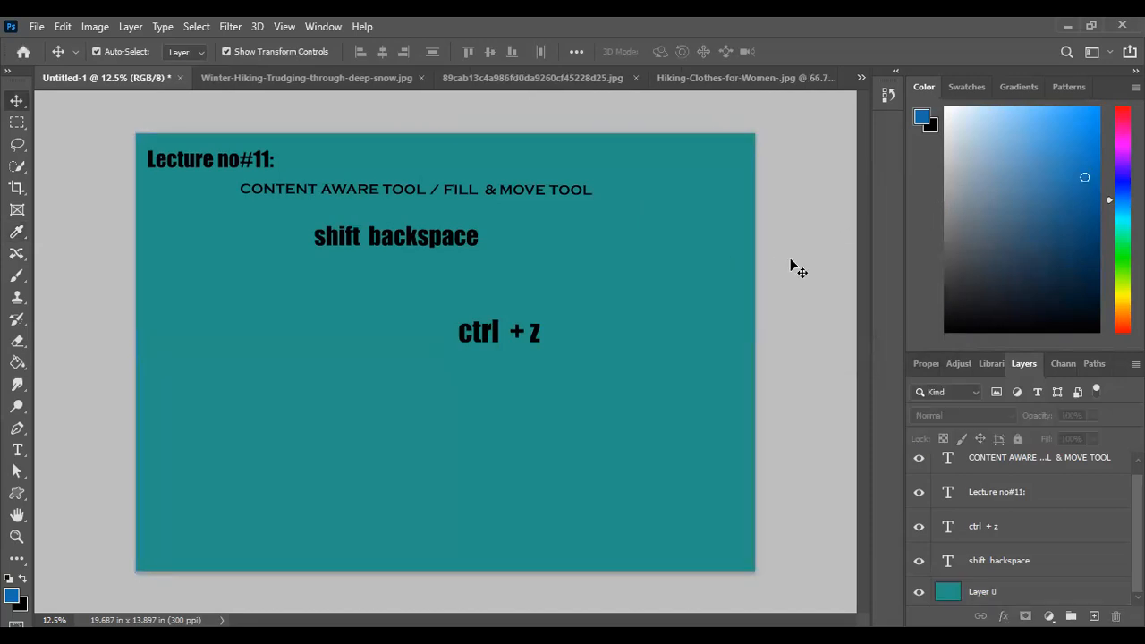
Recolour the whole "ctrl + z" text to light green #afde7c and commit the text edit
click(537, 335)
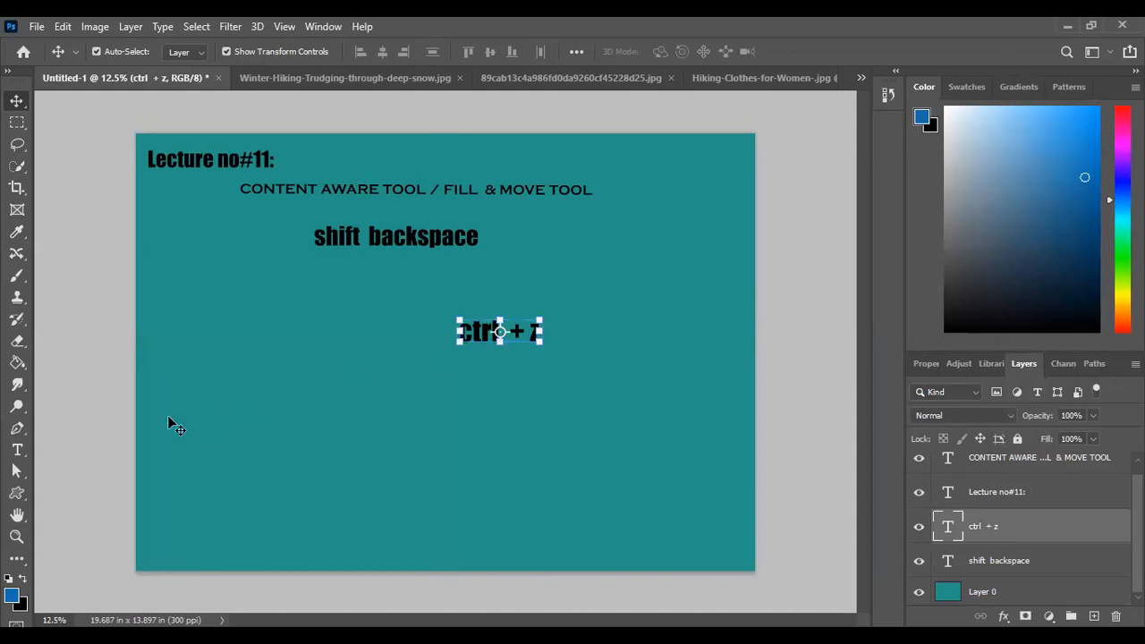
click(22, 450)
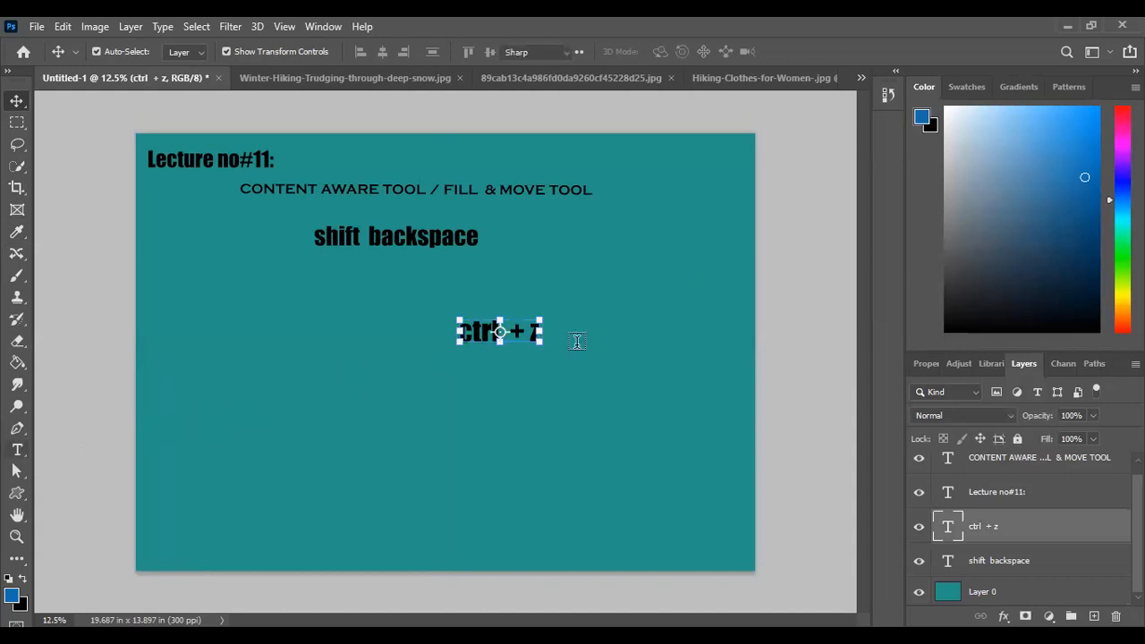
double_click(538, 335)
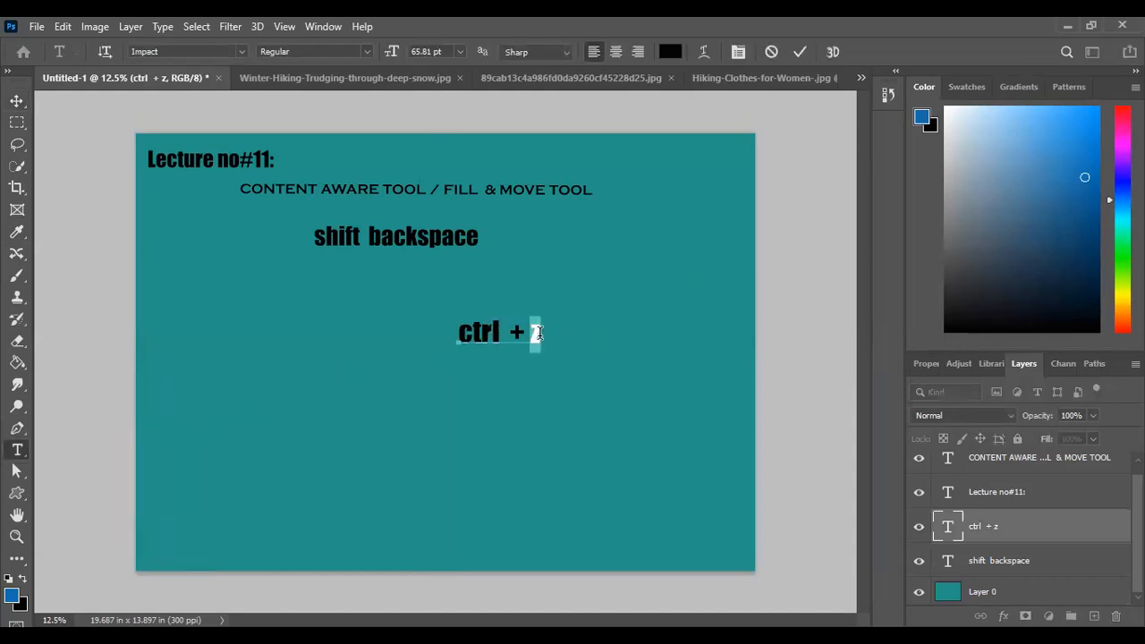
click(539, 335)
drag(539, 334, 459, 336)
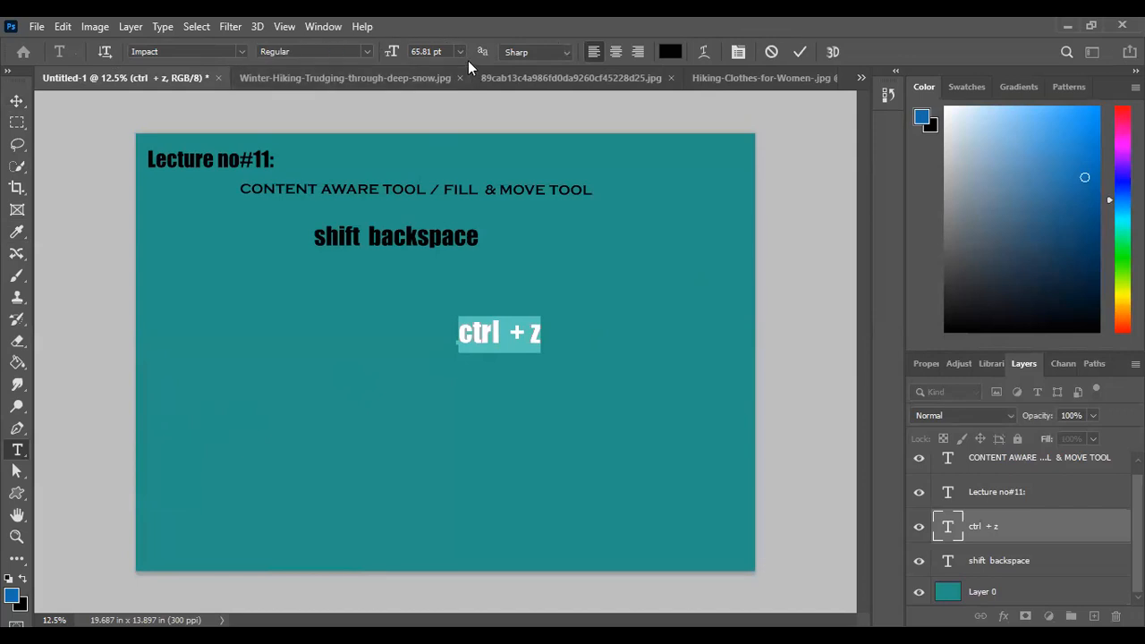
click(671, 52)
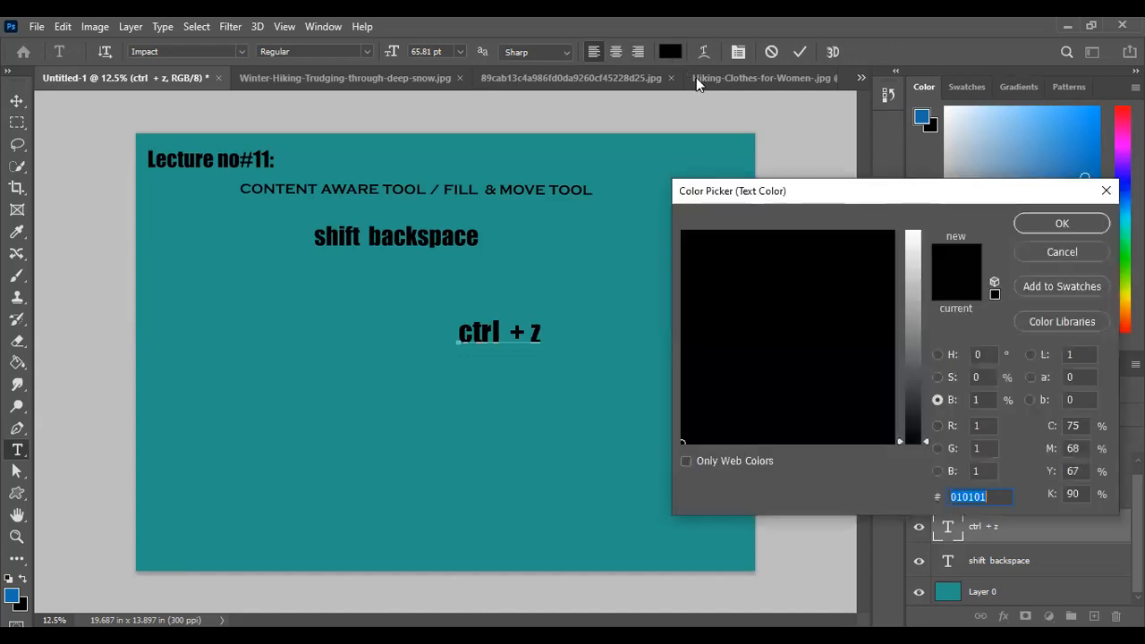
mouse_move(872, 311)
mouse_down()
mouse_move(870, 256)
mouse_move(890, 236)
mouse_up()
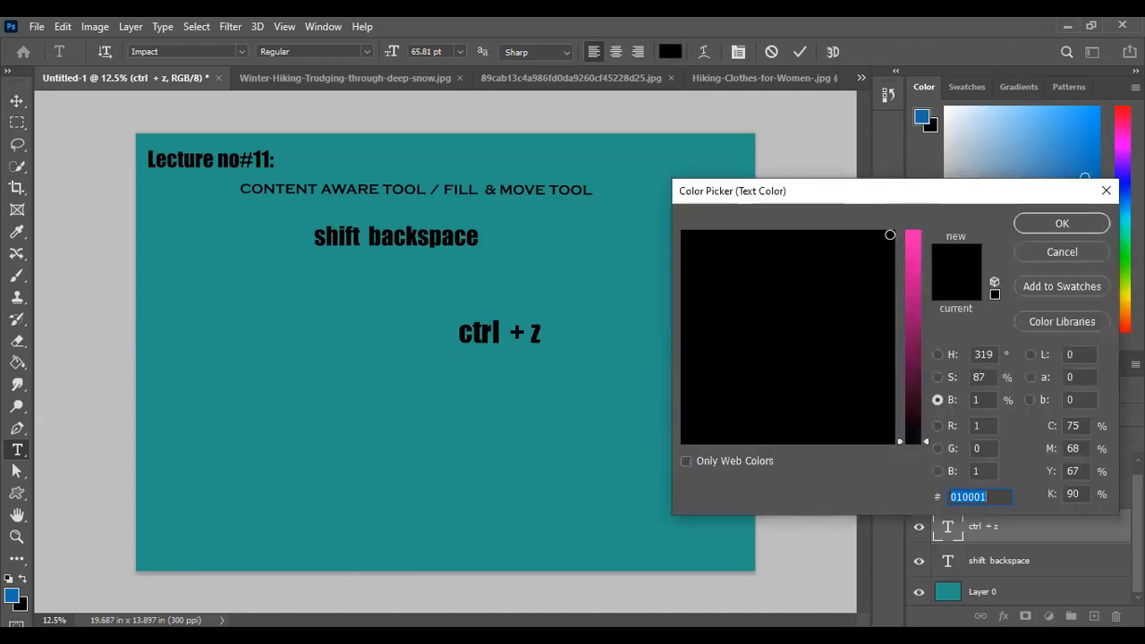
click(687, 461)
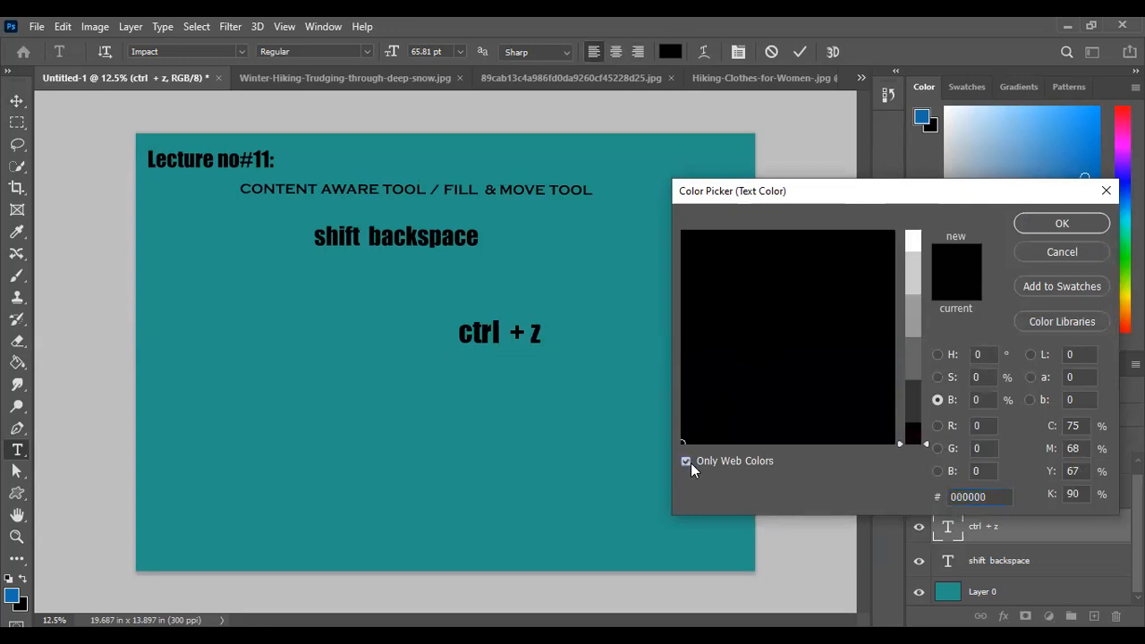
click(688, 463)
click(852, 233)
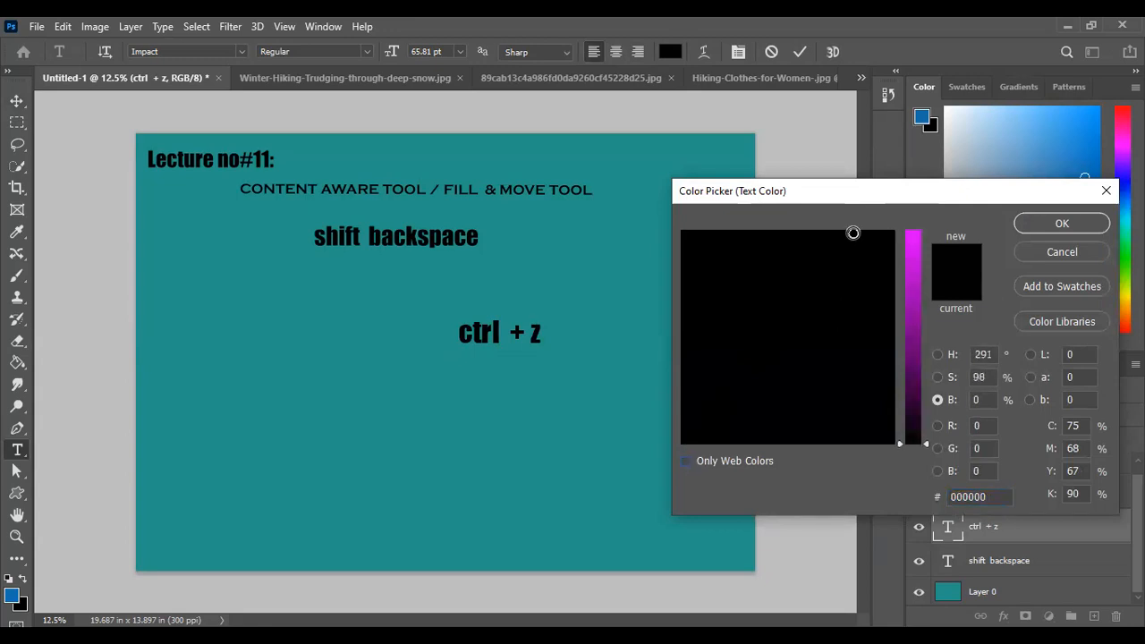
click(899, 256)
click(873, 251)
click(802, 263)
click(795, 301)
click(717, 306)
click(733, 348)
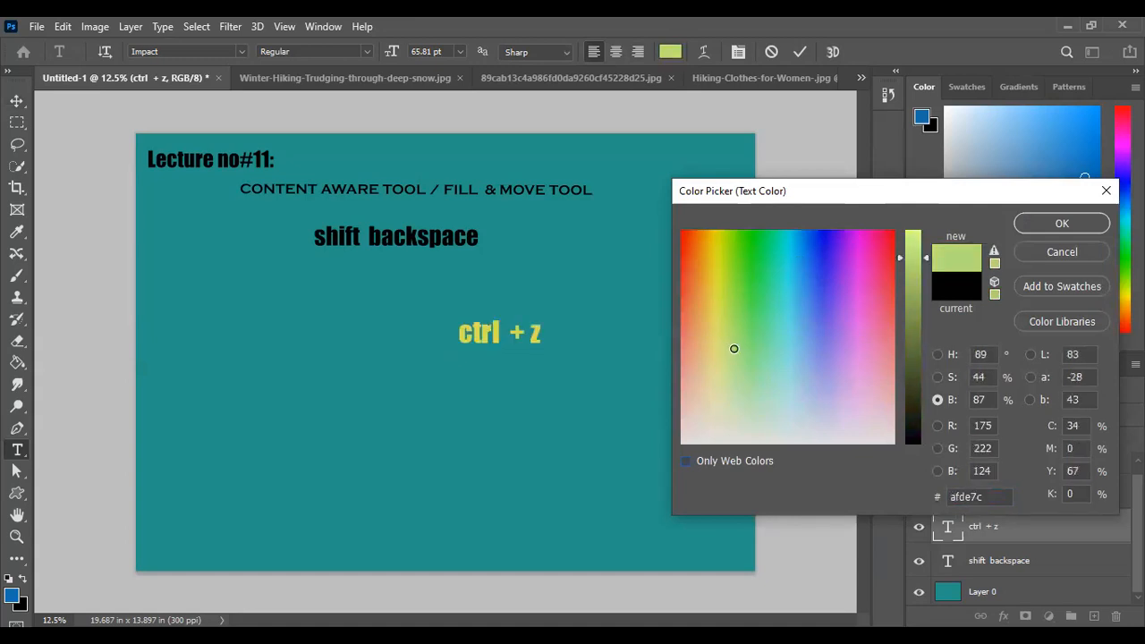
click(1055, 225)
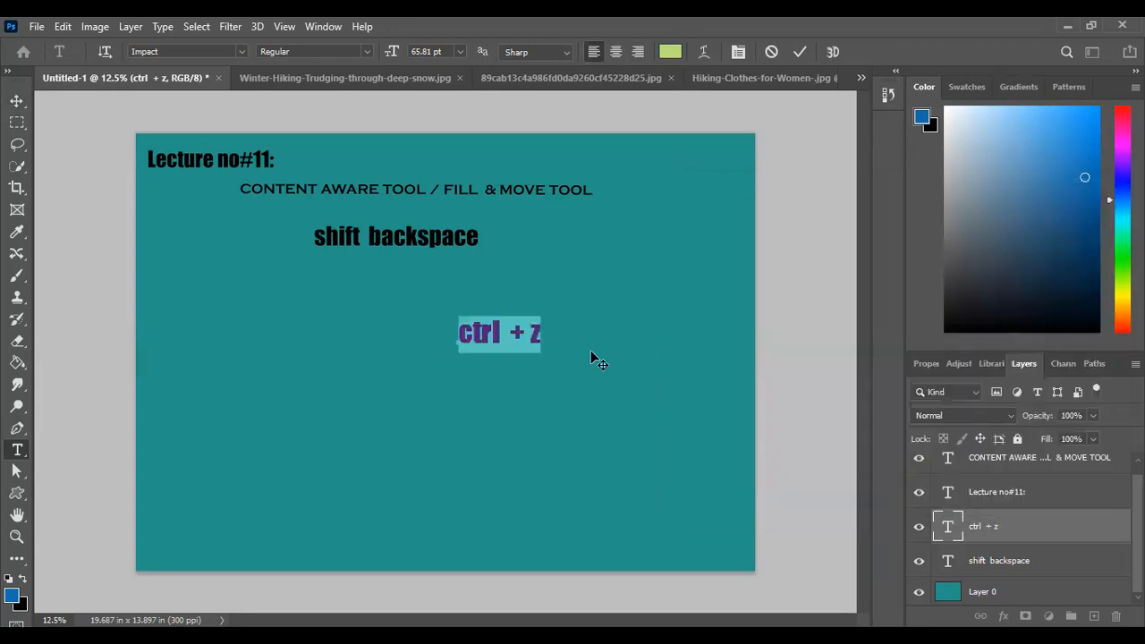
click(798, 51)
click(667, 255)
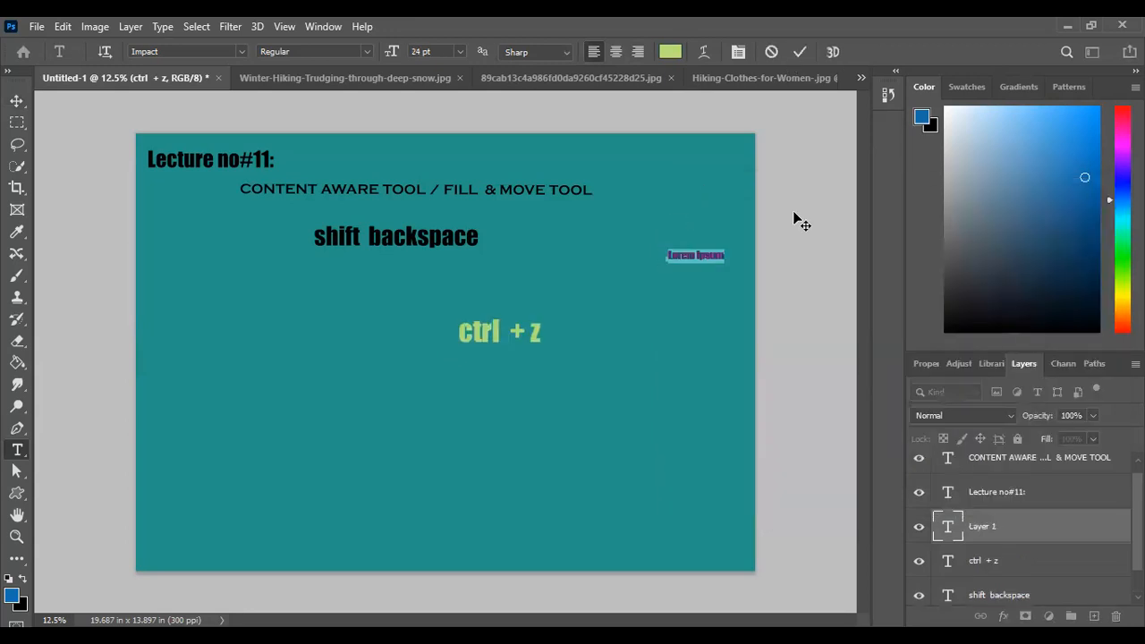
key(BackSpace)
click(800, 52)
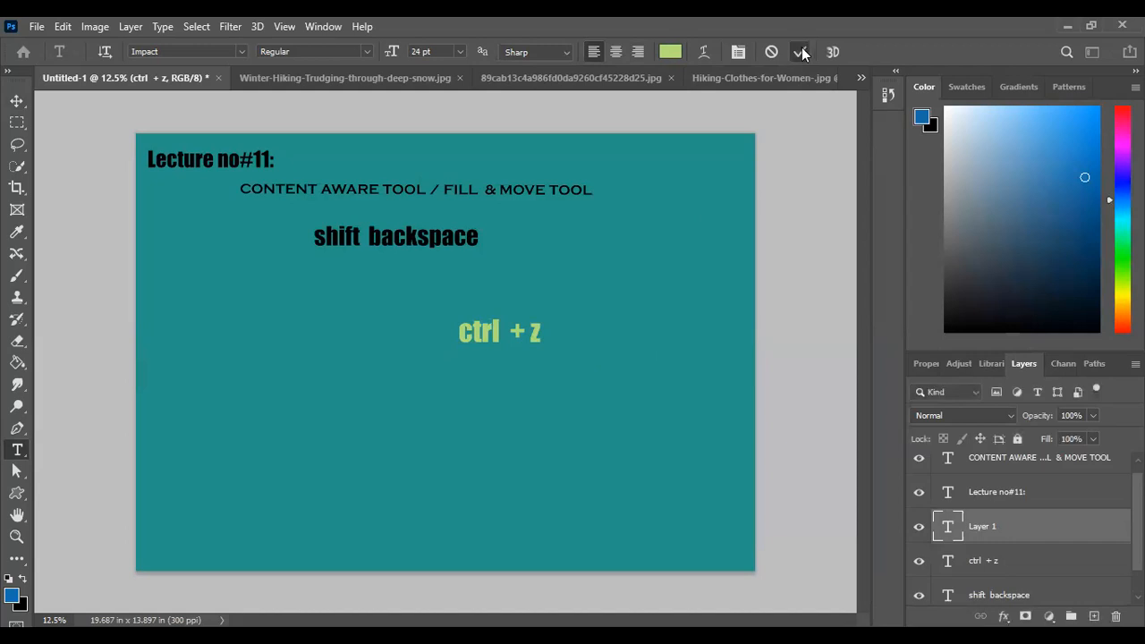
Enlarge the "ctrl + z" text with Free Transform from its lower-right corner to a font size of about 118 pt
click(15, 101)
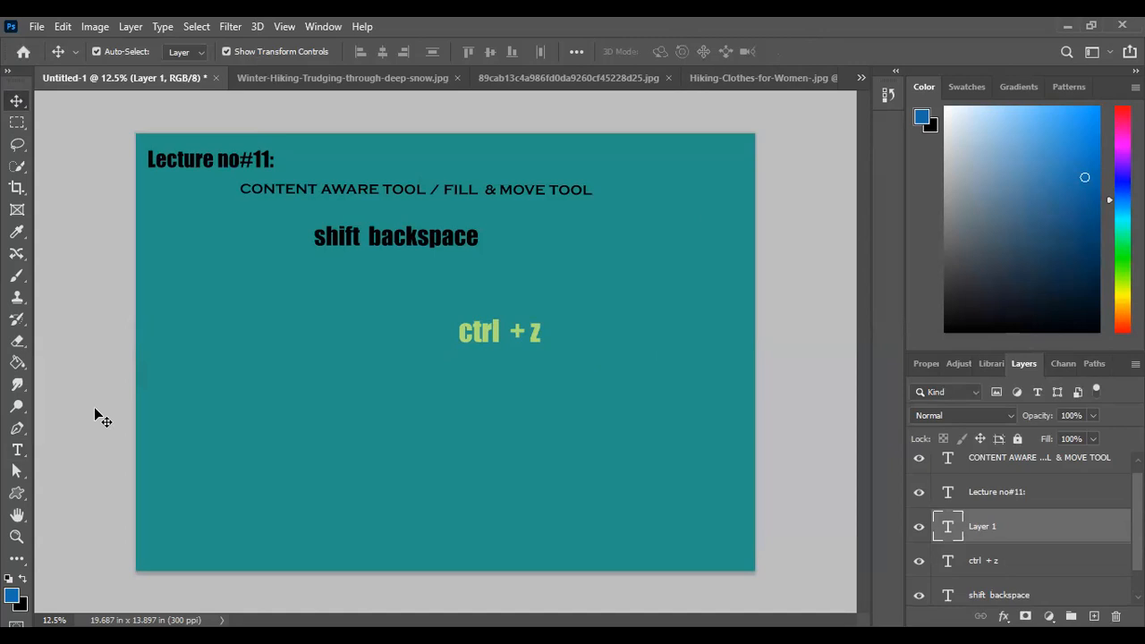
key(ctrl)
key(ctrl+t)
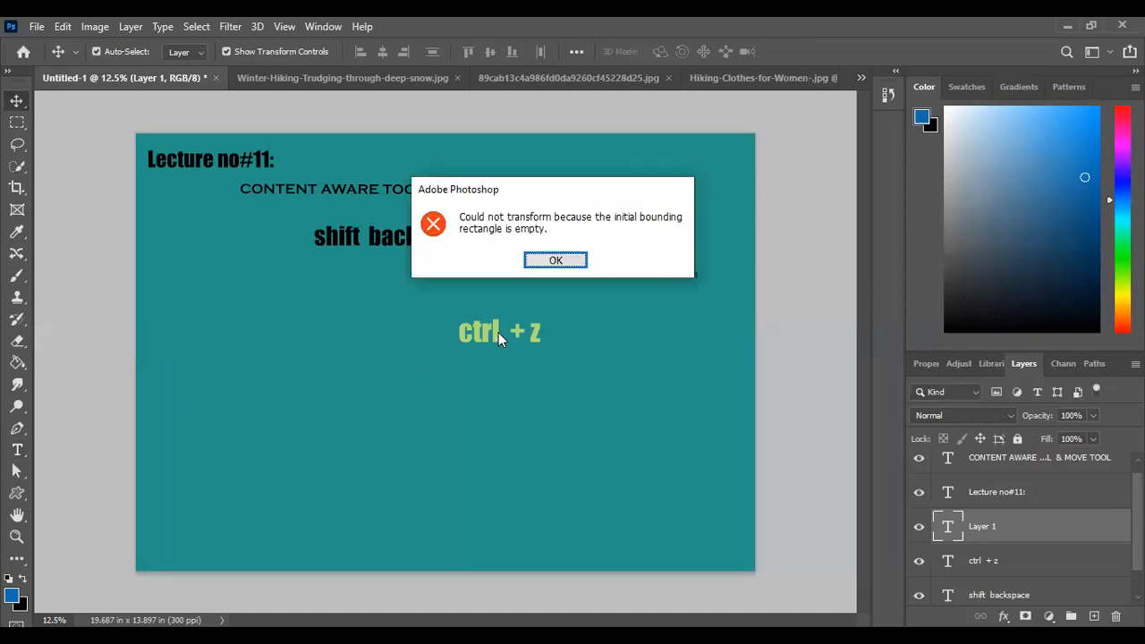
click(555, 261)
click(1051, 570)
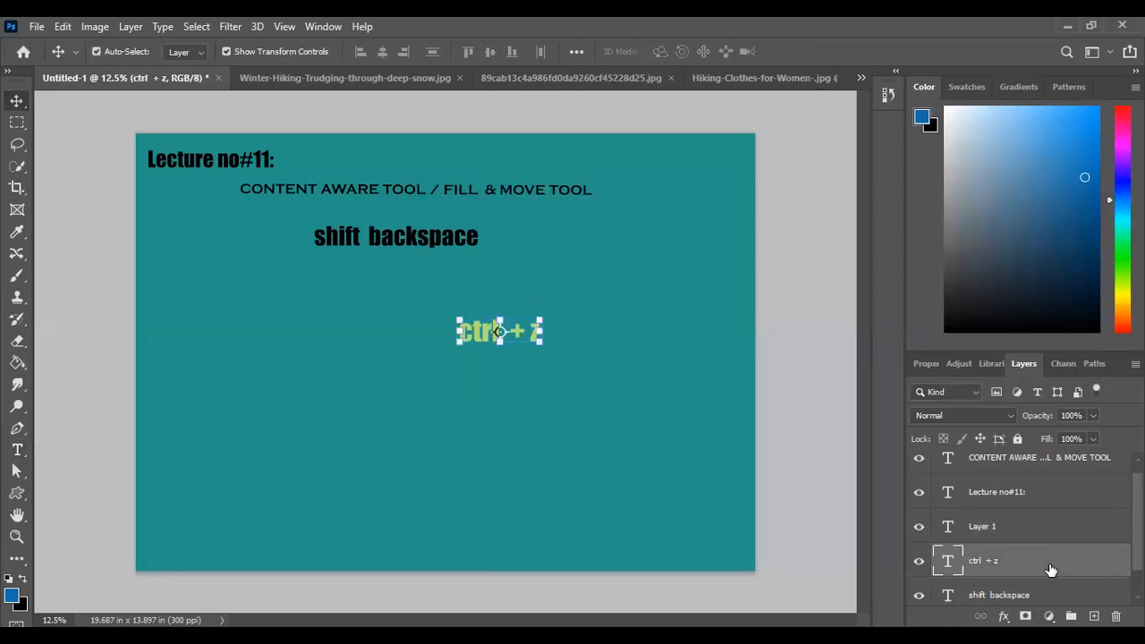
key(ctrl)
key(ctrl+t)
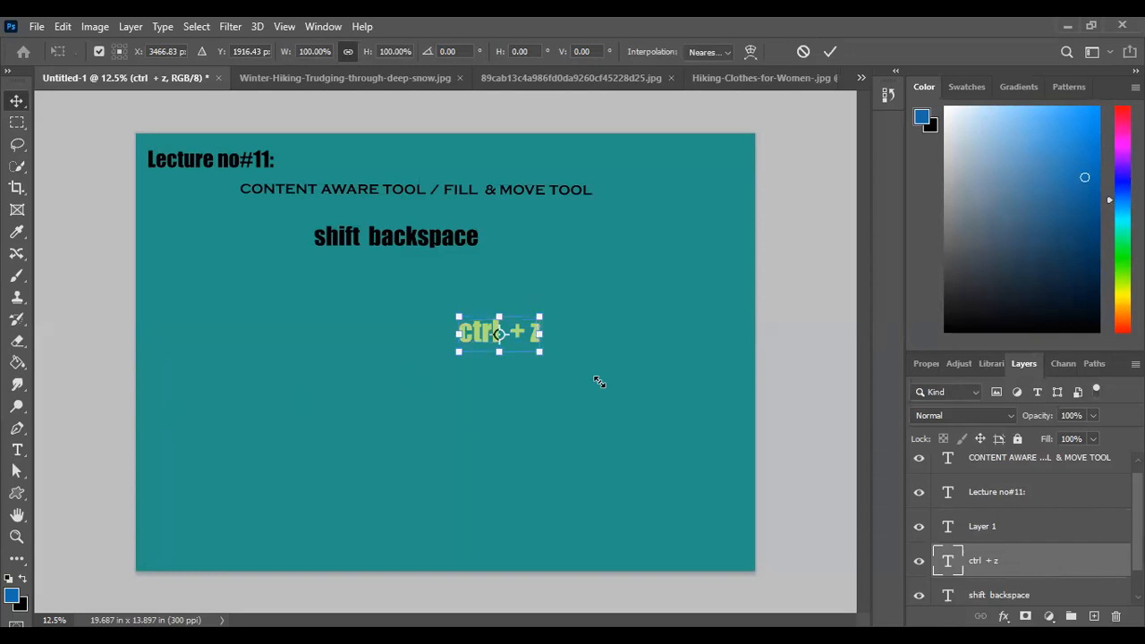
drag(599, 381, 604, 380)
click(833, 46)
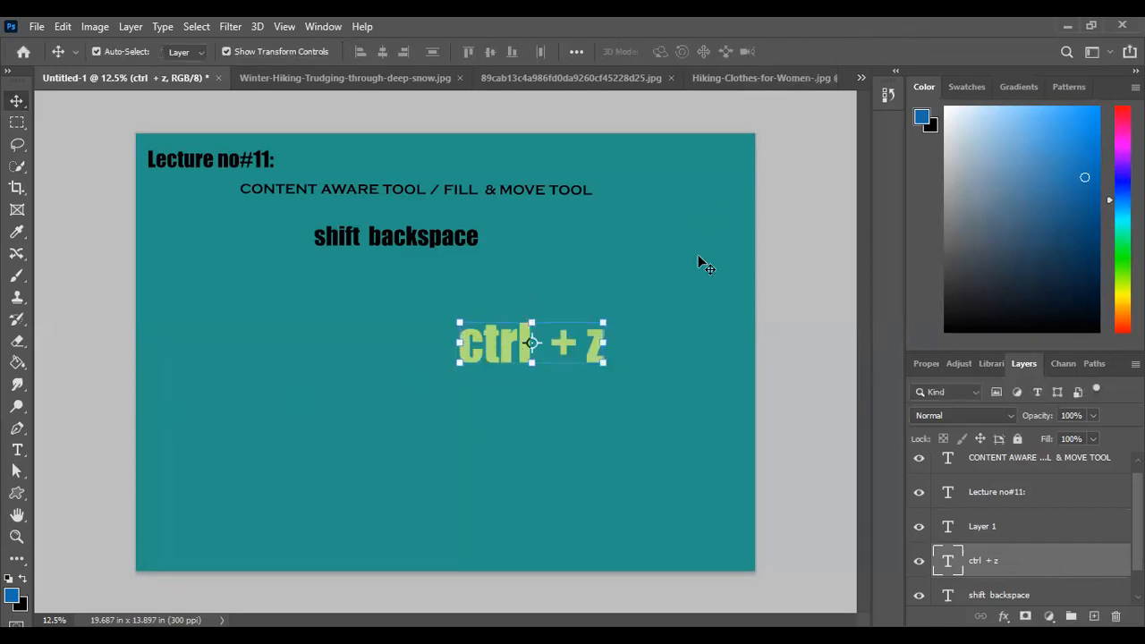
click(699, 258)
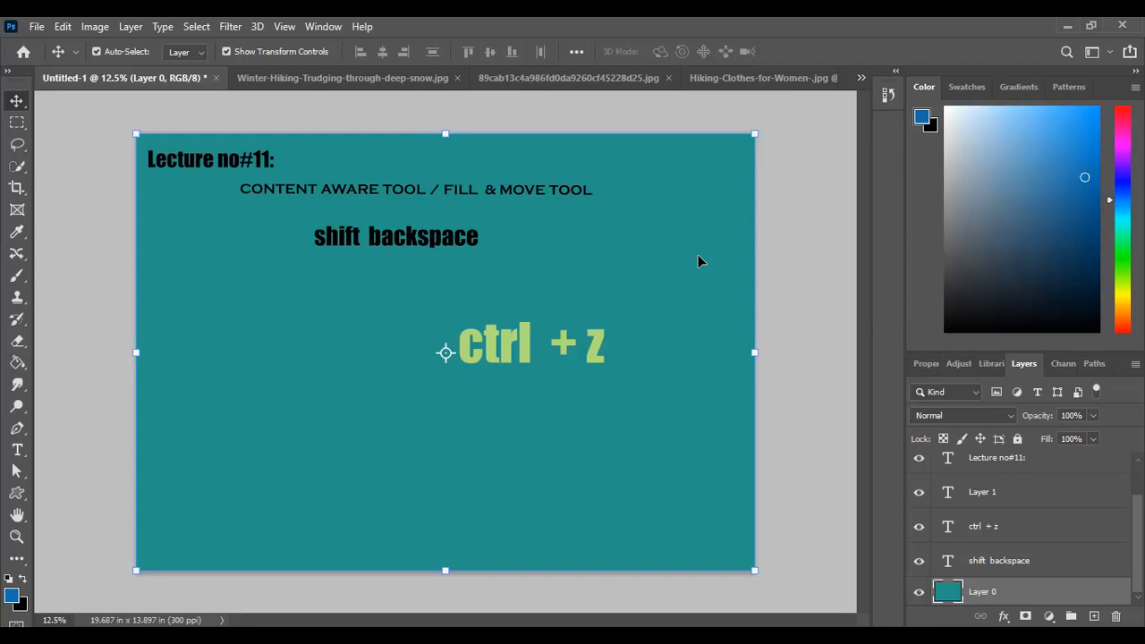
click(773, 278)
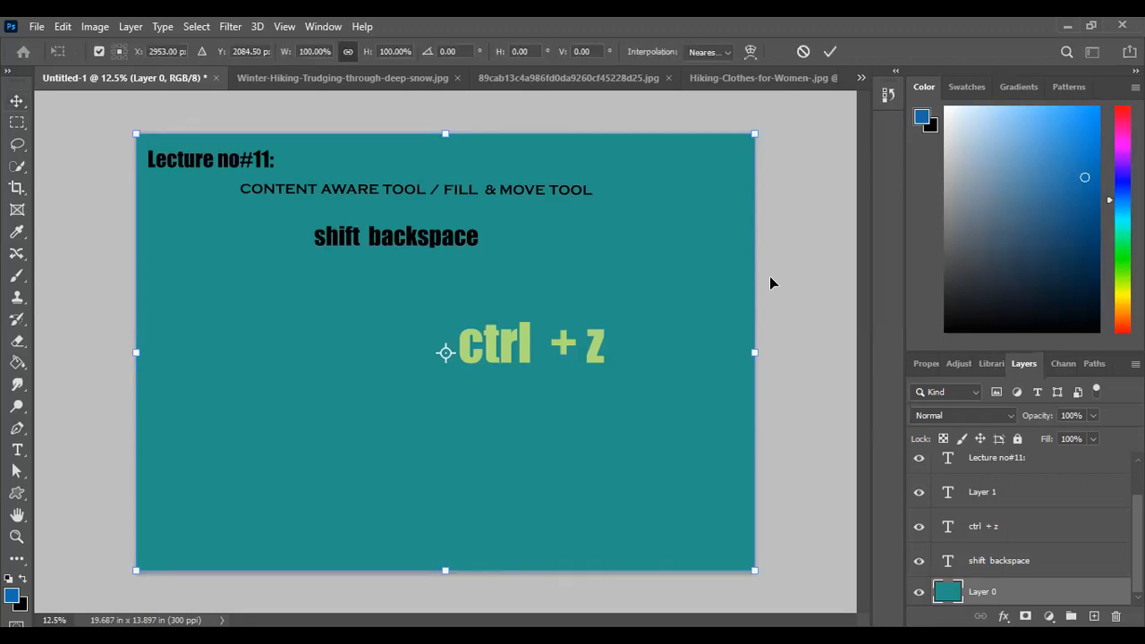
click(829, 52)
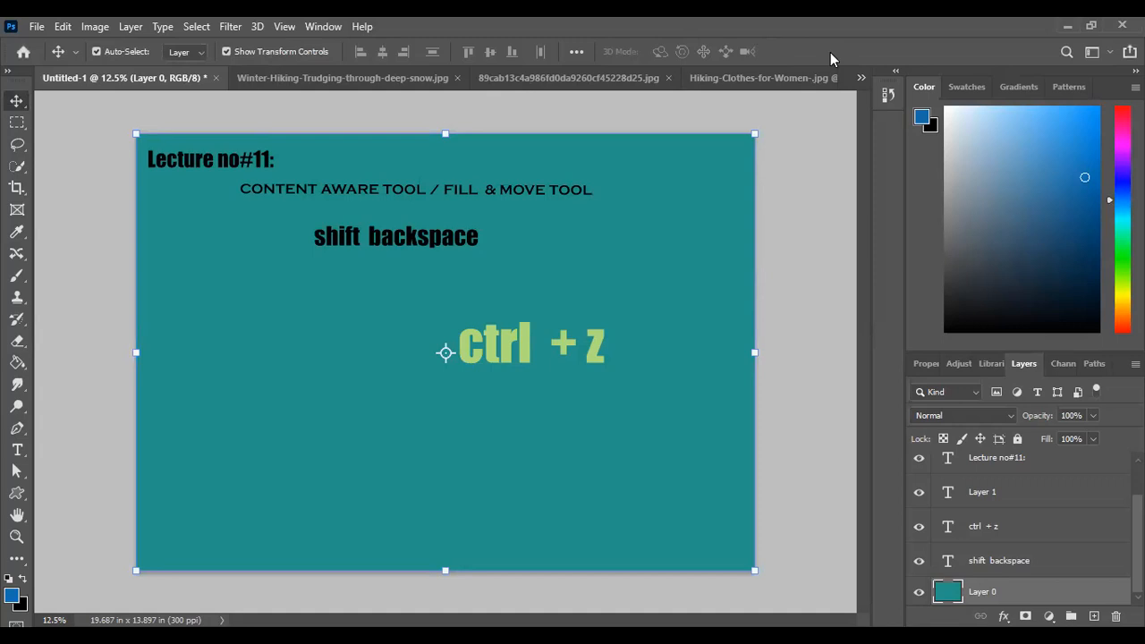
click(345, 82)
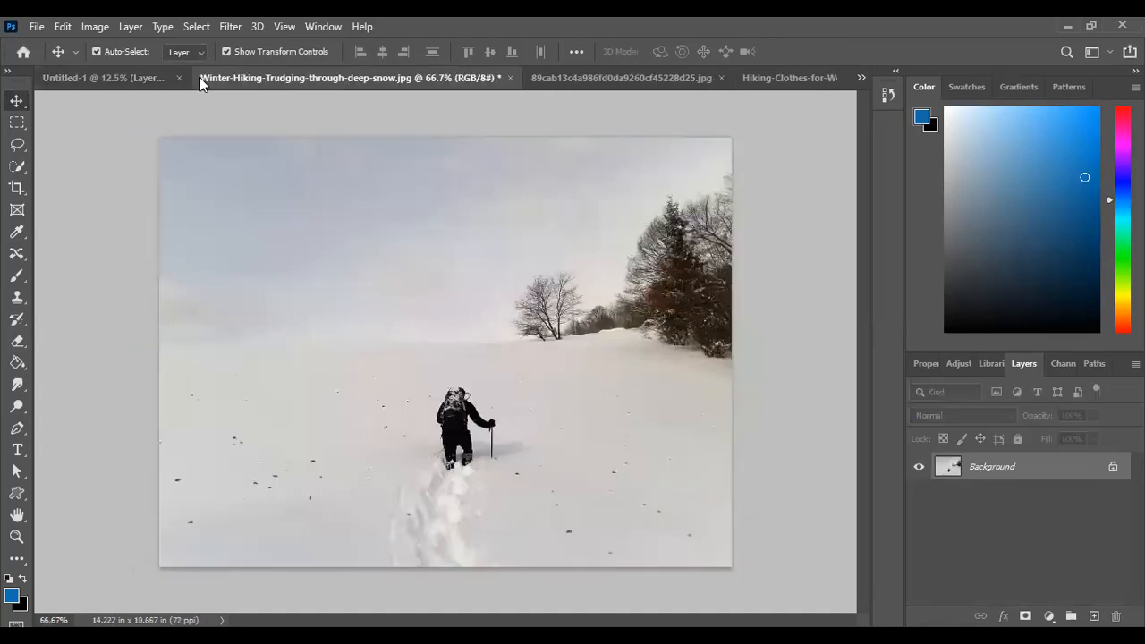
click(108, 78)
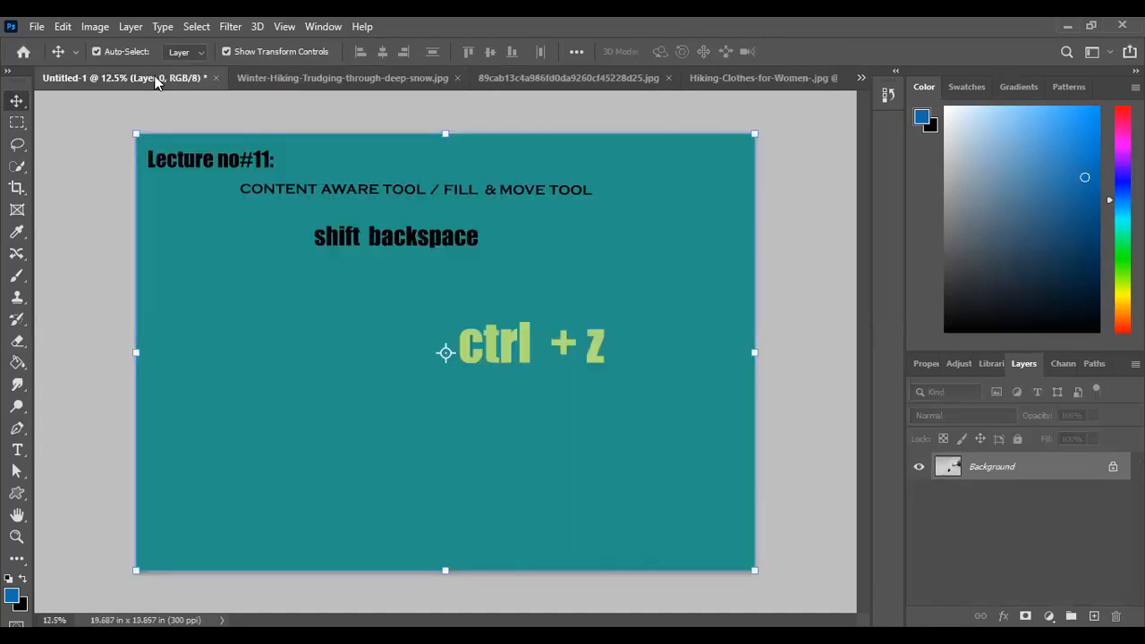
click(105, 116)
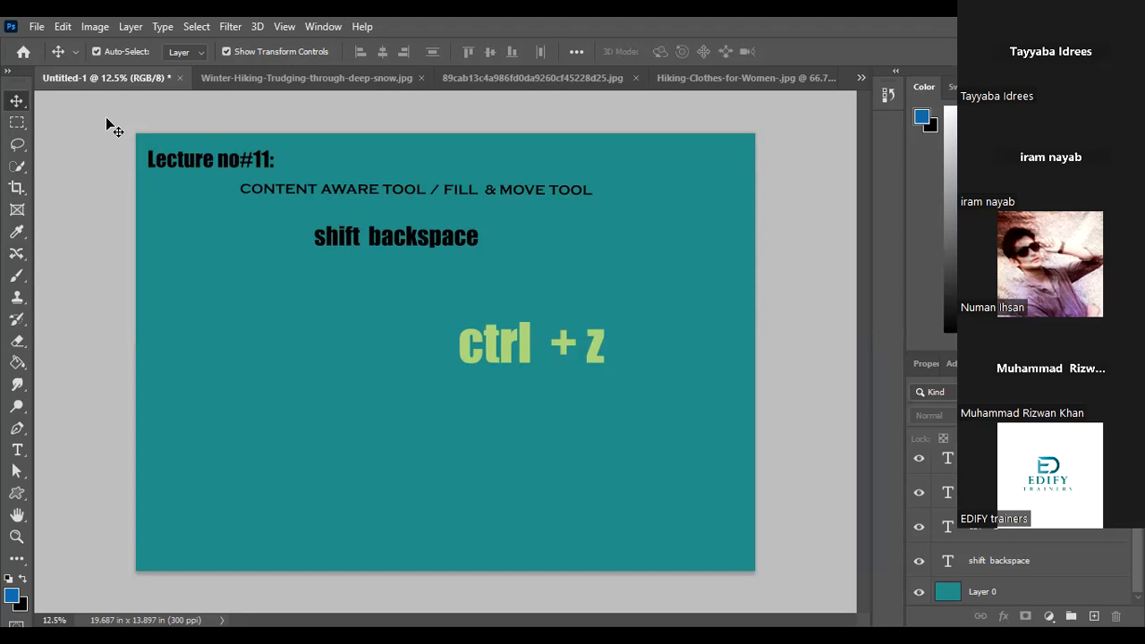
Open the "ctrl + z" text for editing and recolour only the letter "z" yellow
click(528, 345)
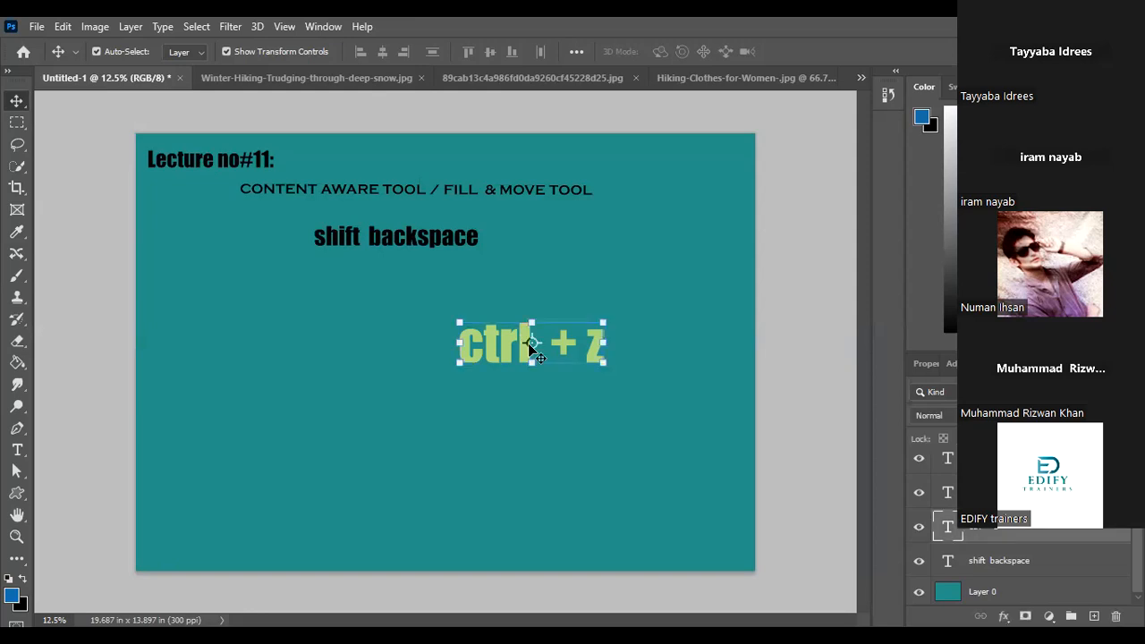
click(558, 417)
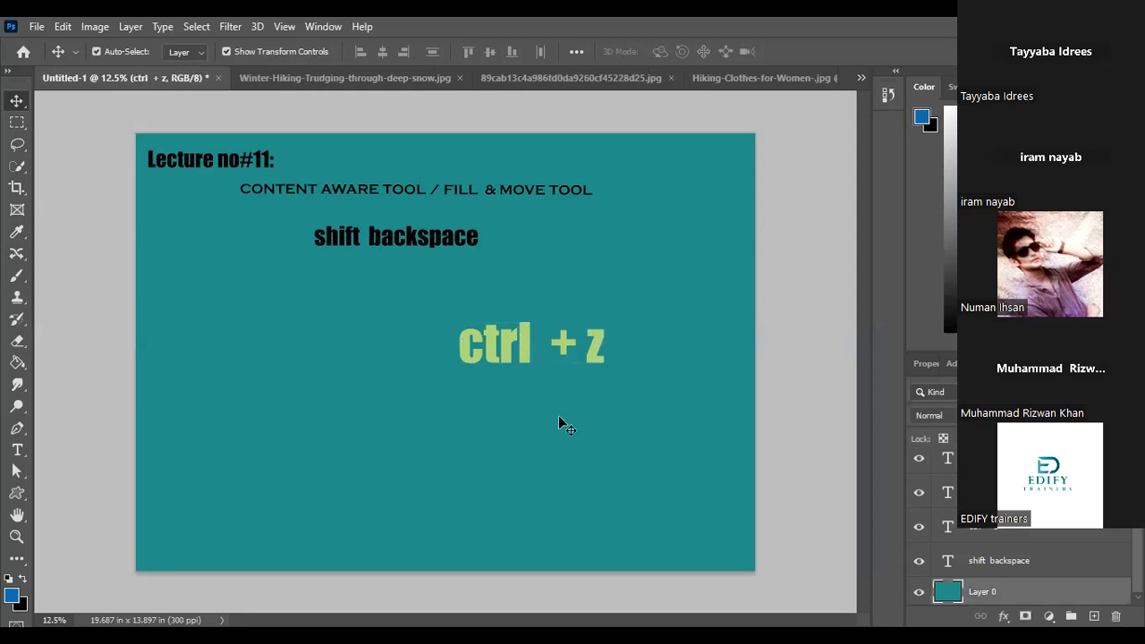
double_click(599, 354)
drag(598, 353, 585, 353)
click(670, 52)
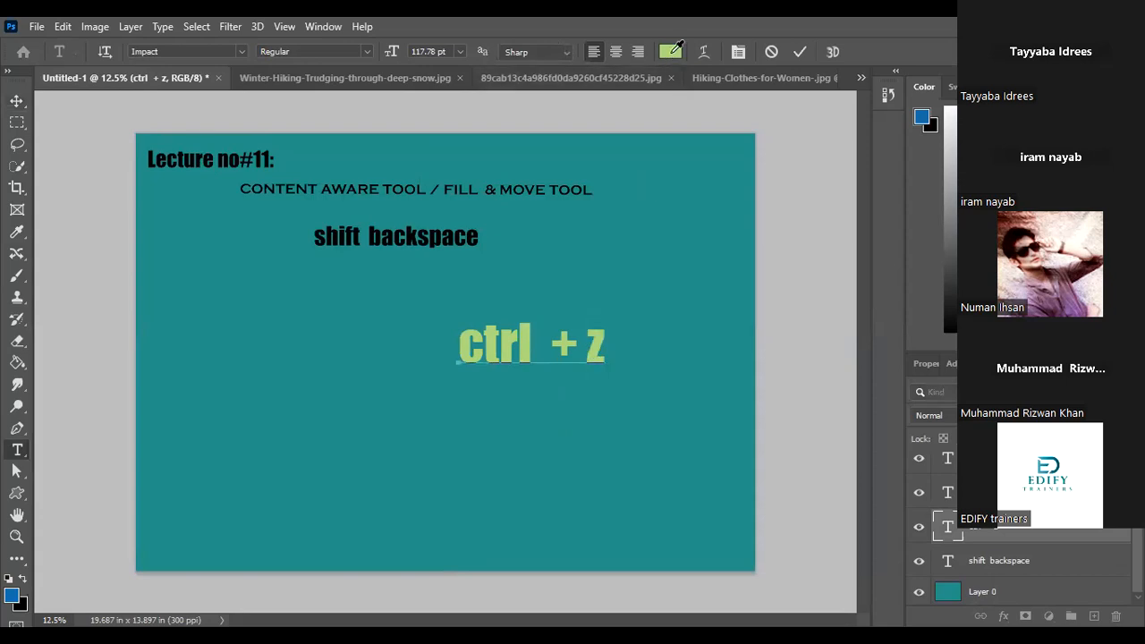
click(716, 244)
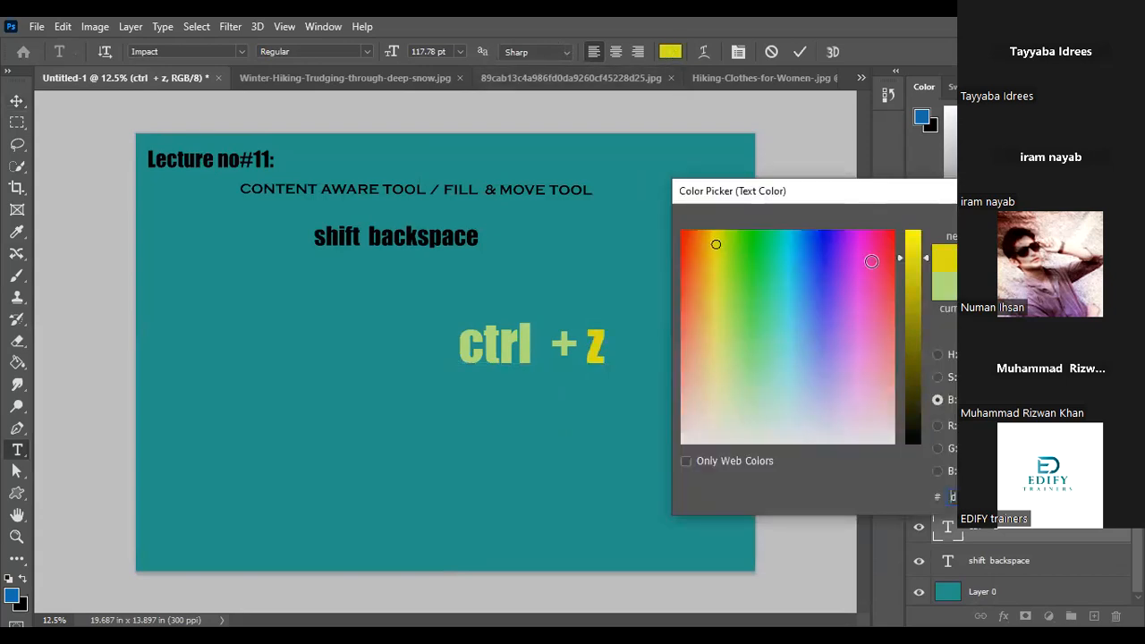
key(Return)
Recolour only the plus sign in the "ctrl + z" text pink
drag(576, 338, 556, 338)
click(671, 52)
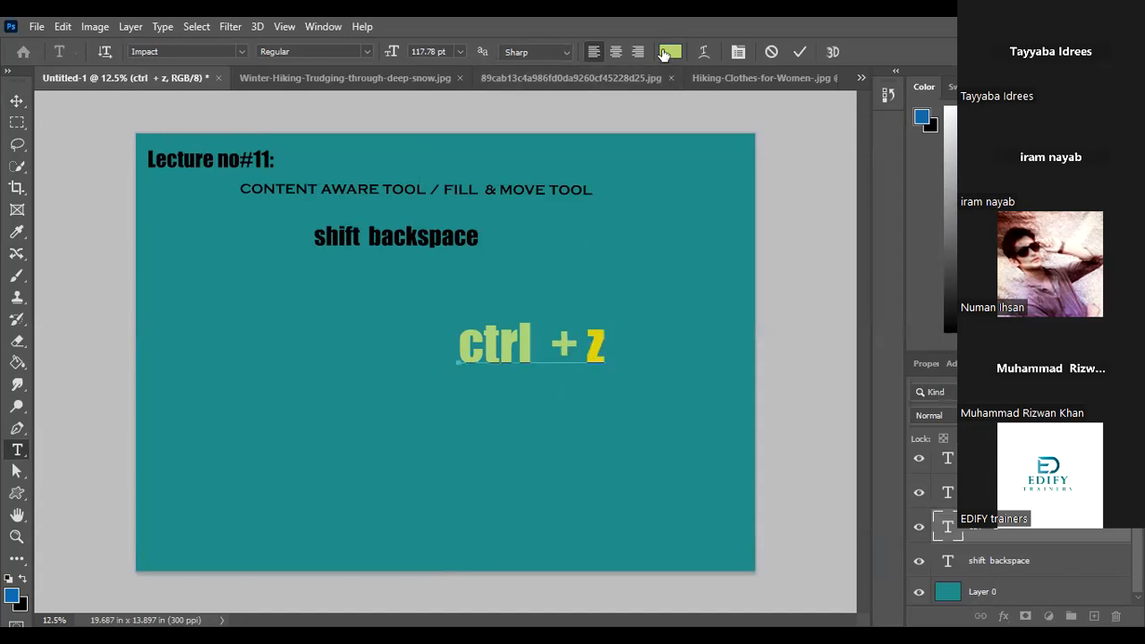
click(857, 284)
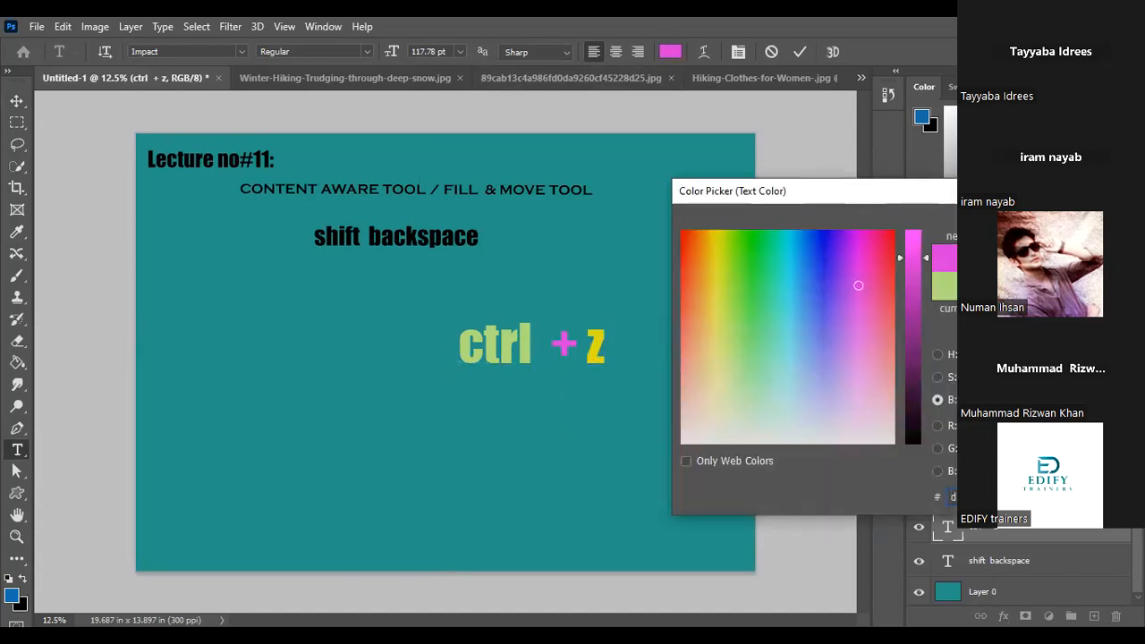
key(Return)
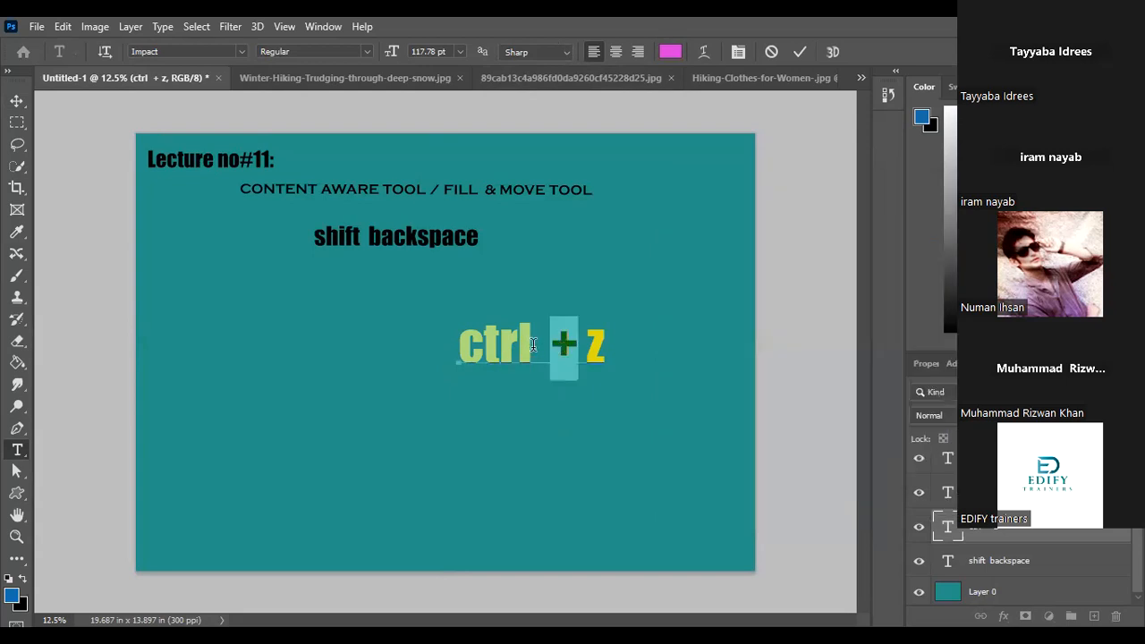
Recolour the letter "l" of "ctrl" bright blue, commit the text edit and leave no layer selected with the Move tool active
click(531, 344)
key(shift+Left)
click(673, 52)
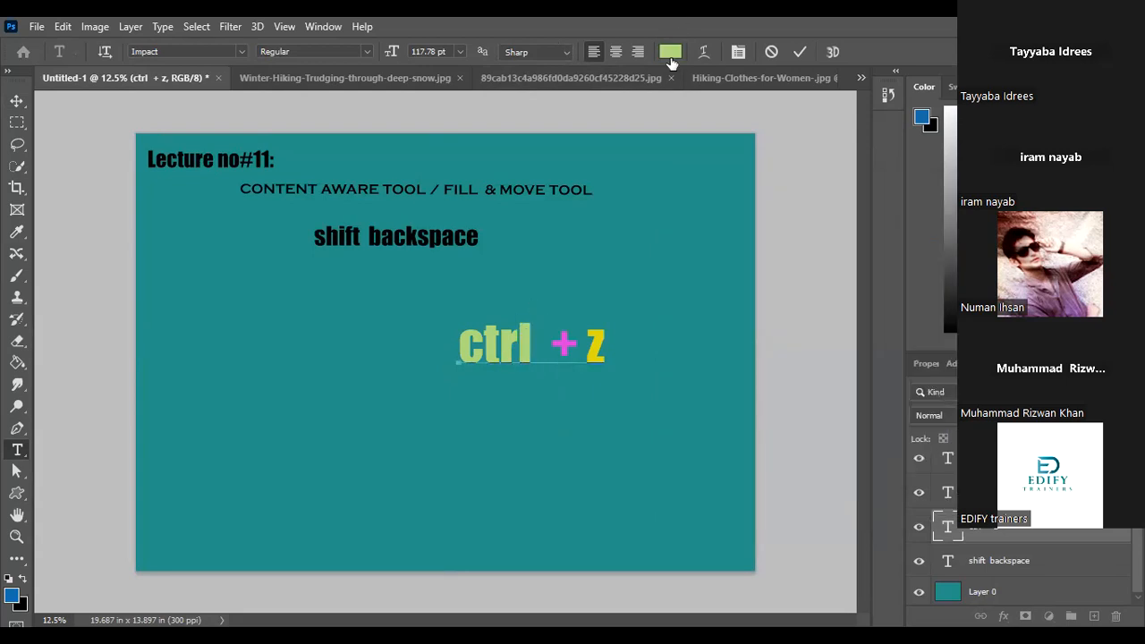
click(800, 235)
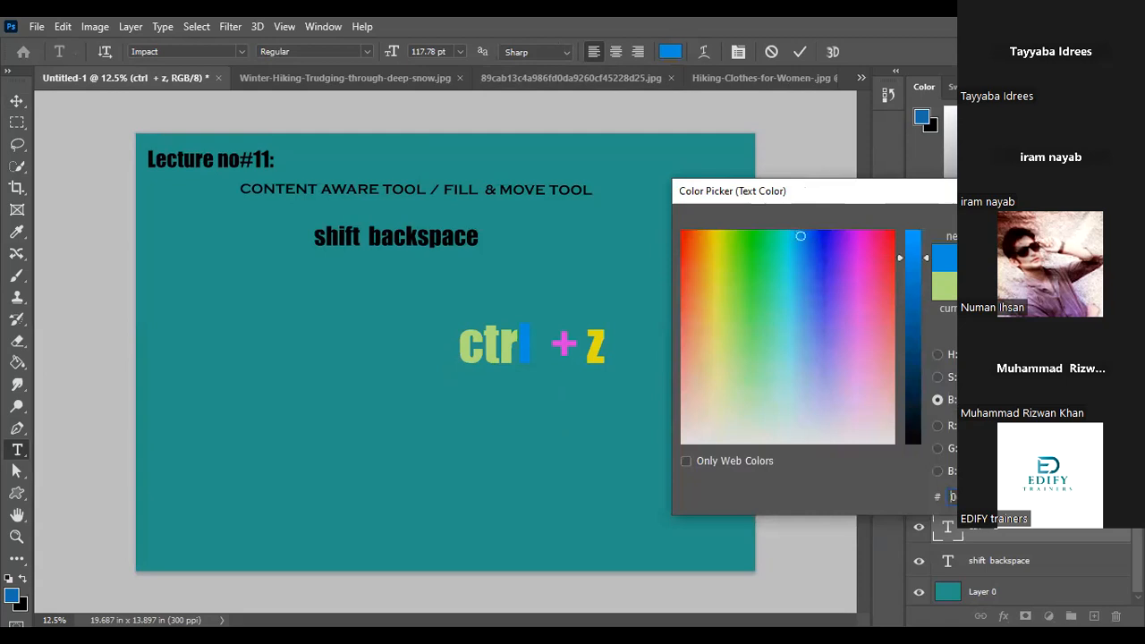
key(Return)
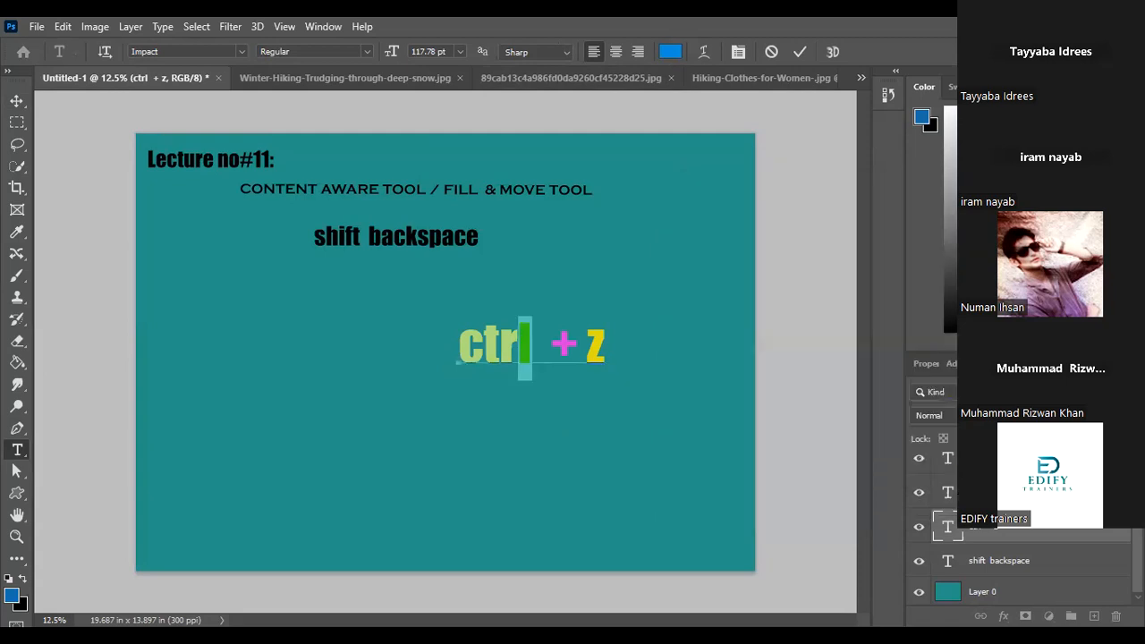
click(796, 53)
key(v)
click(652, 342)
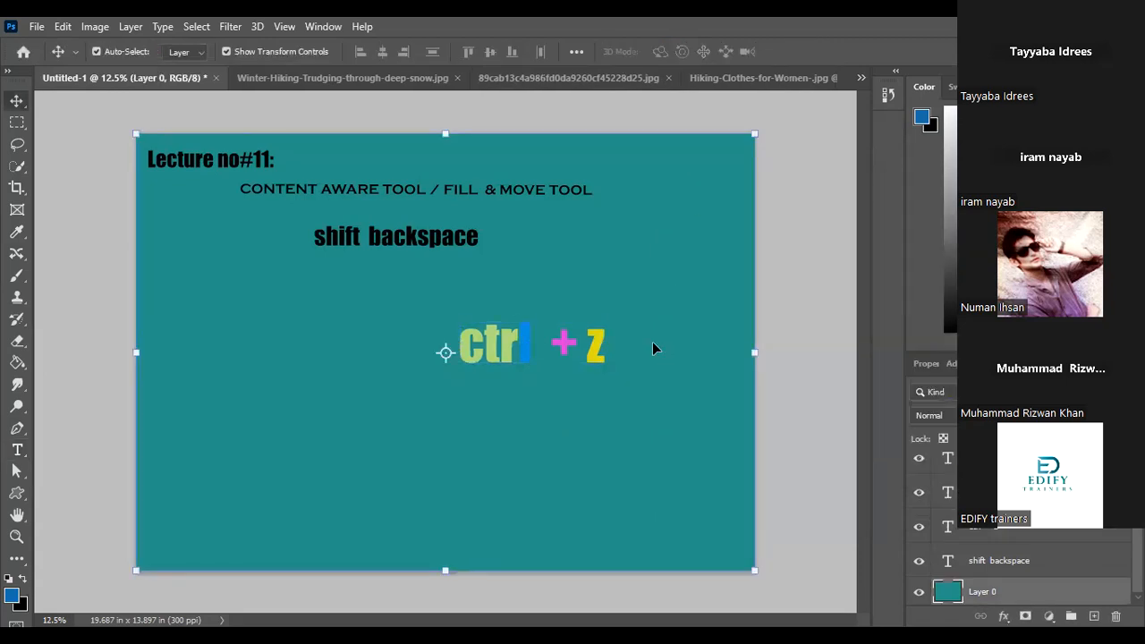
click(787, 372)
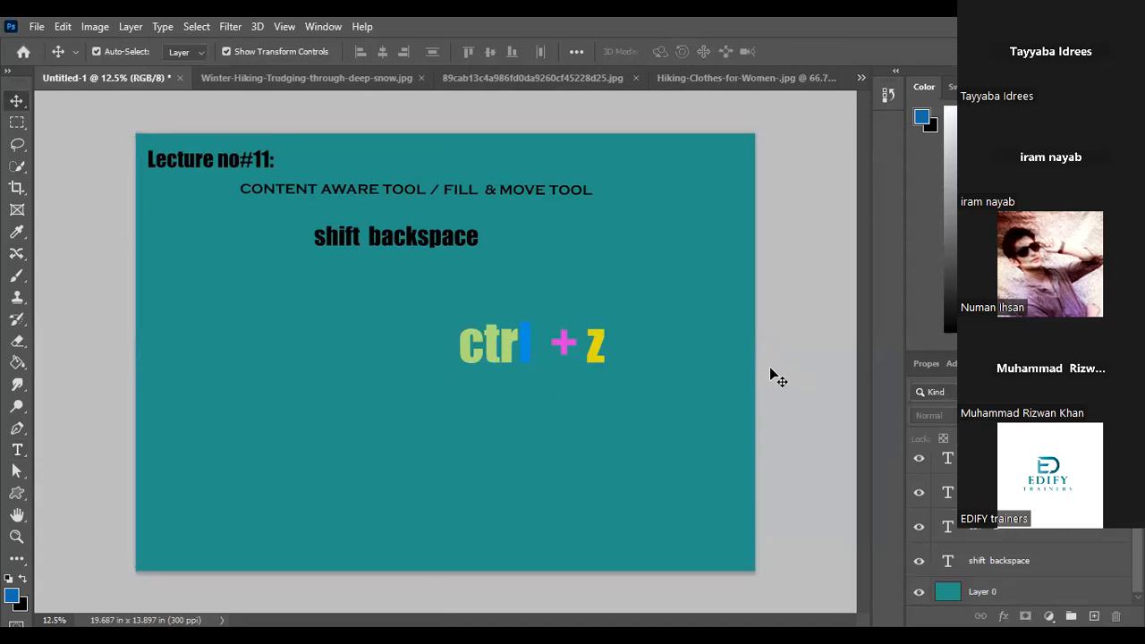
click(604, 358)
click(633, 380)
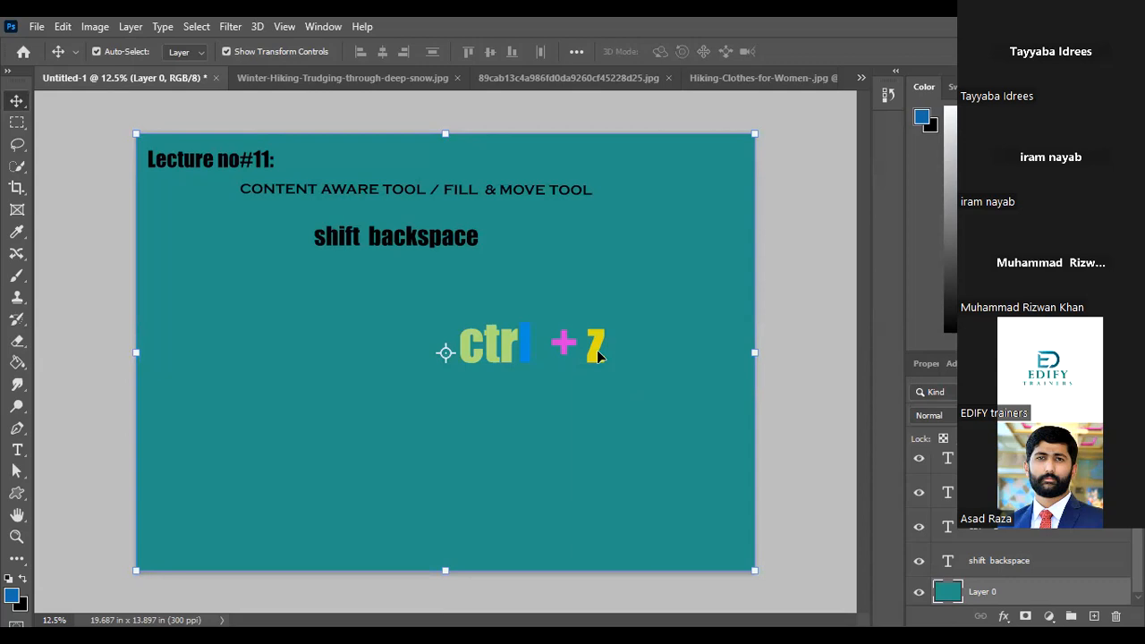
click(808, 384)
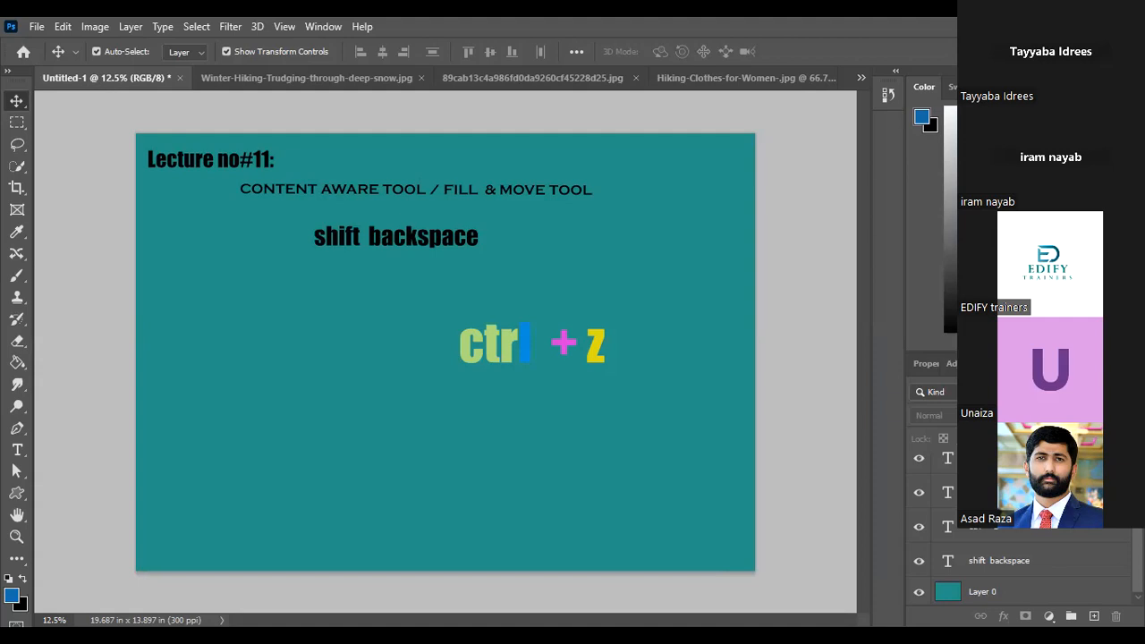
click(211, 159)
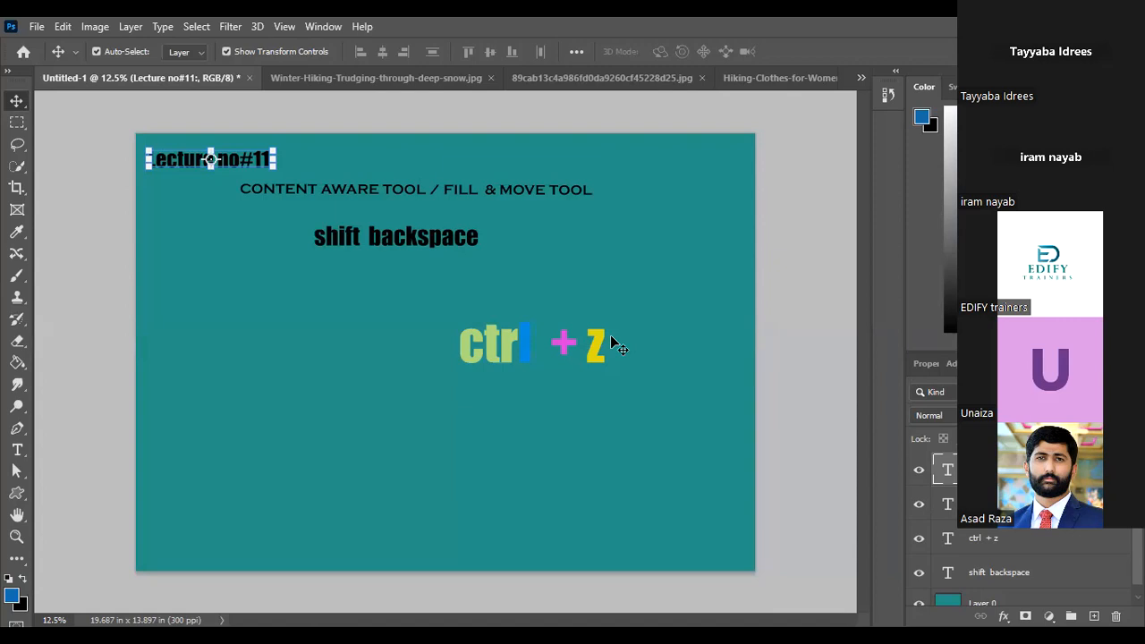
click(615, 344)
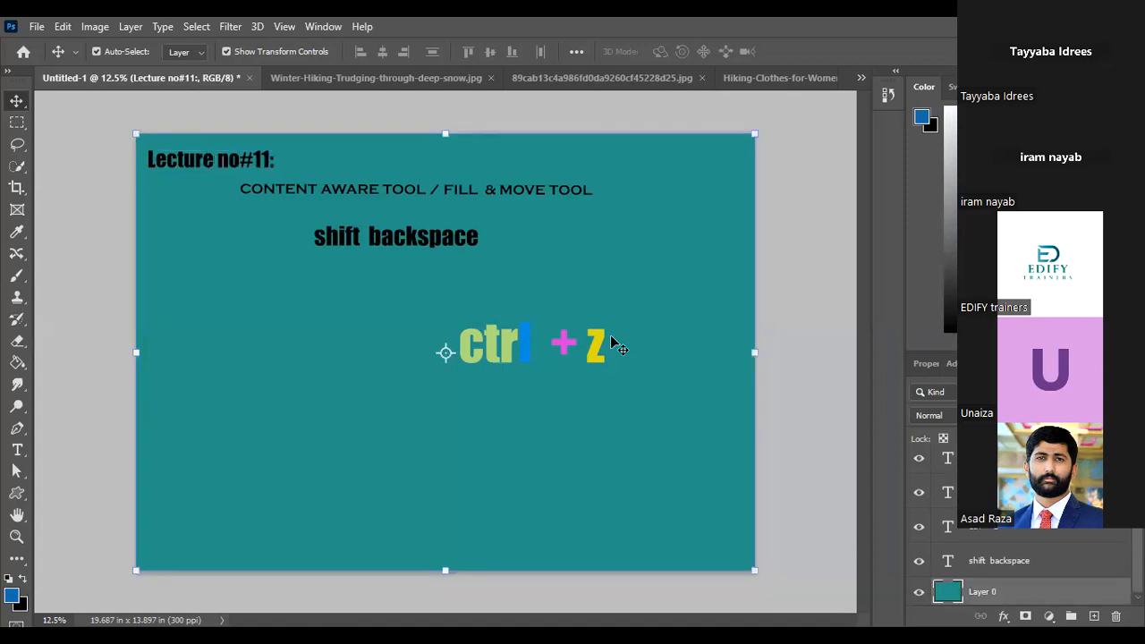
click(774, 358)
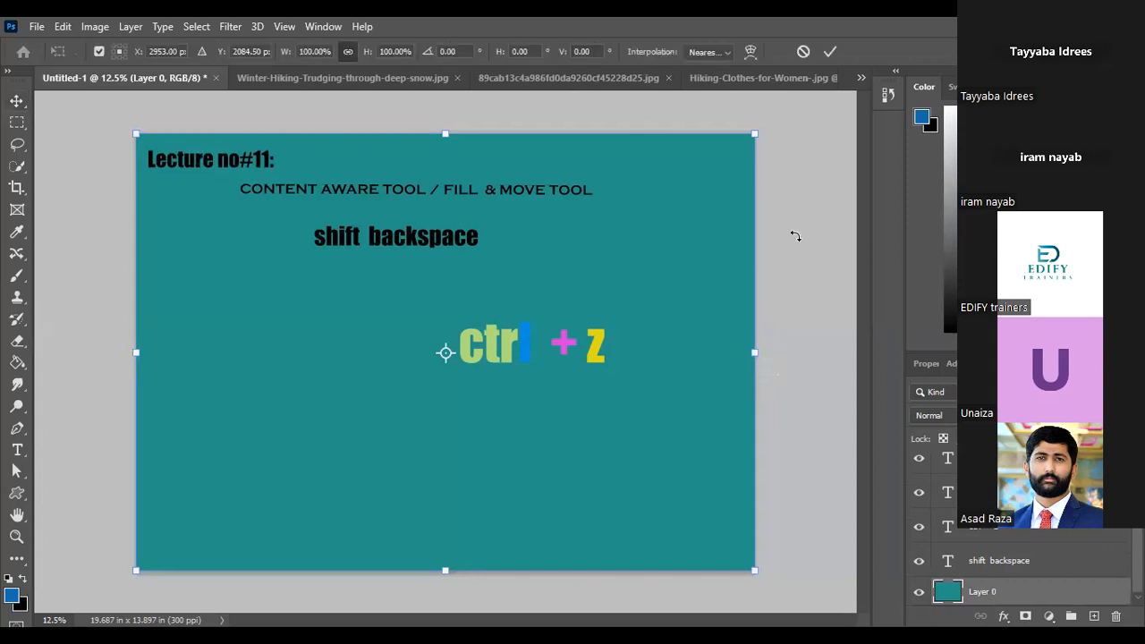
click(825, 51)
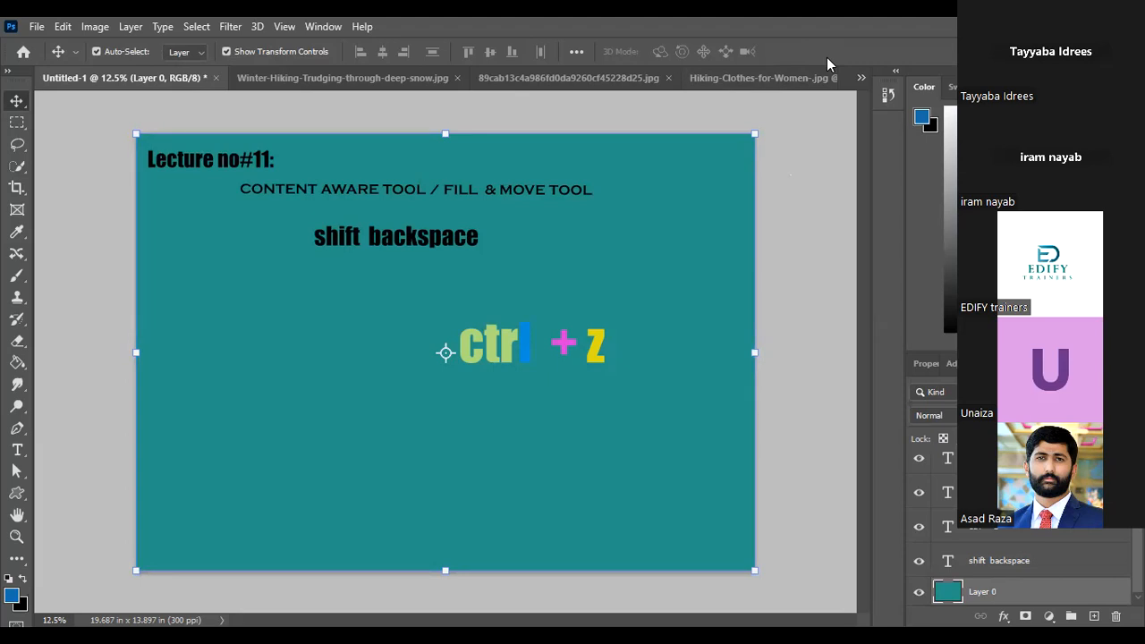
click(824, 239)
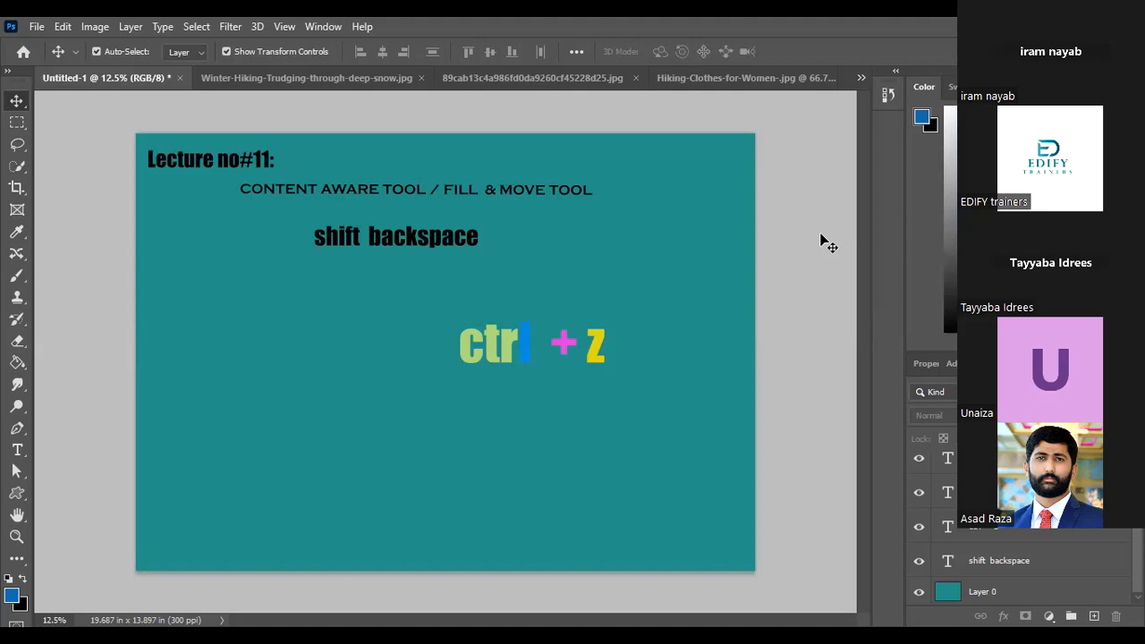
In the Winter-Hiking-Trudging-through-deep-snow.jpg photo, draw a loose freehand Lasso selection around the hiker and the nearest footprints
click(256, 72)
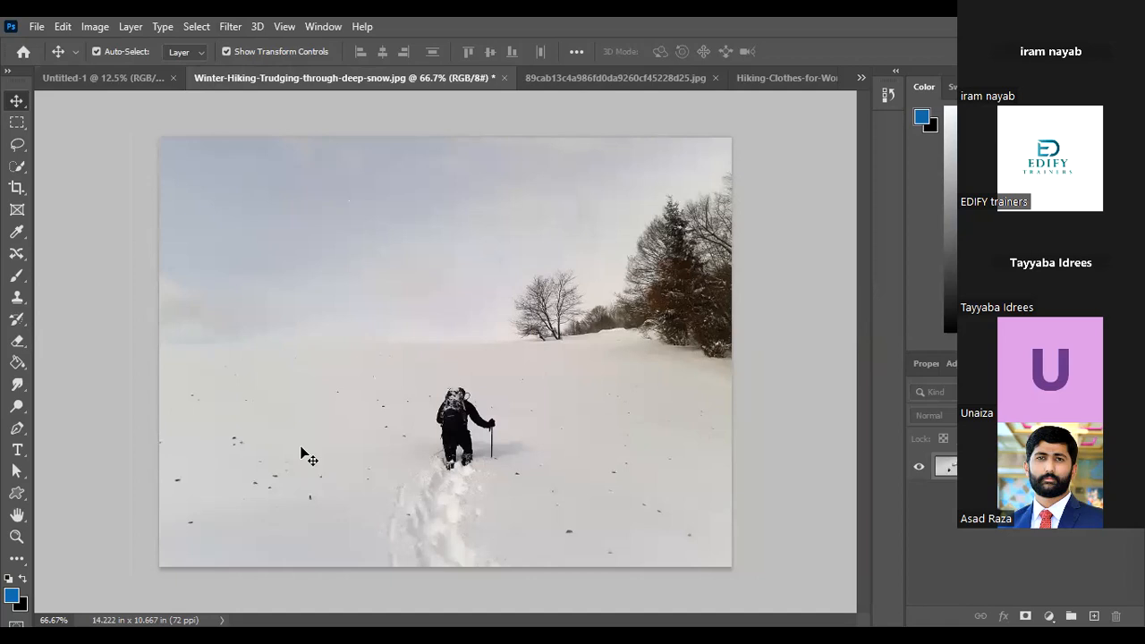
click(1118, 466)
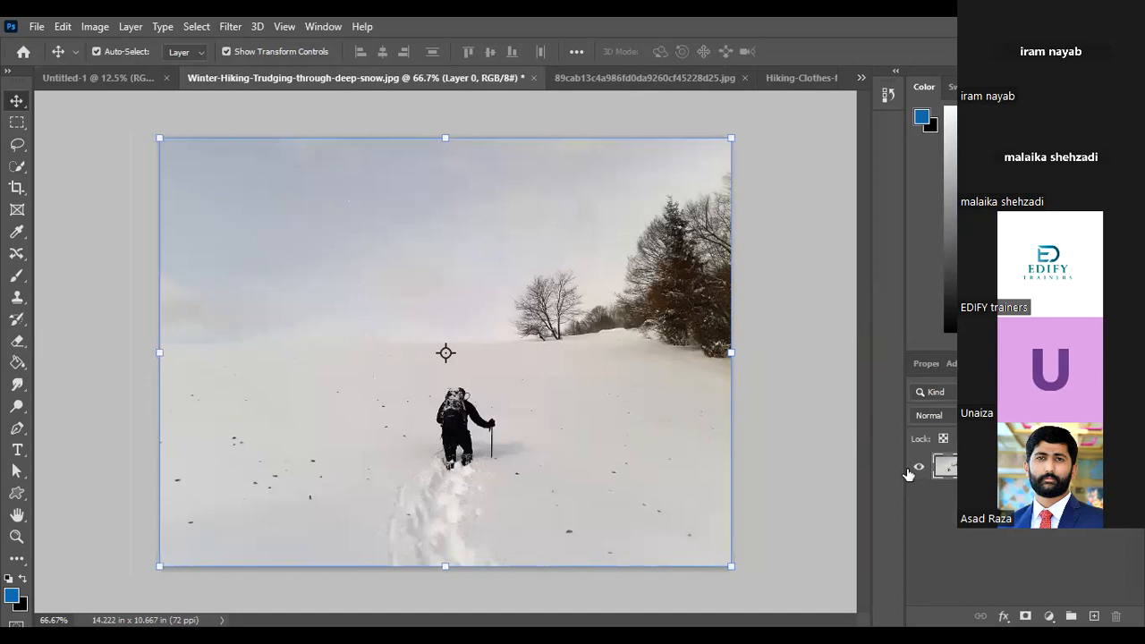
click(773, 462)
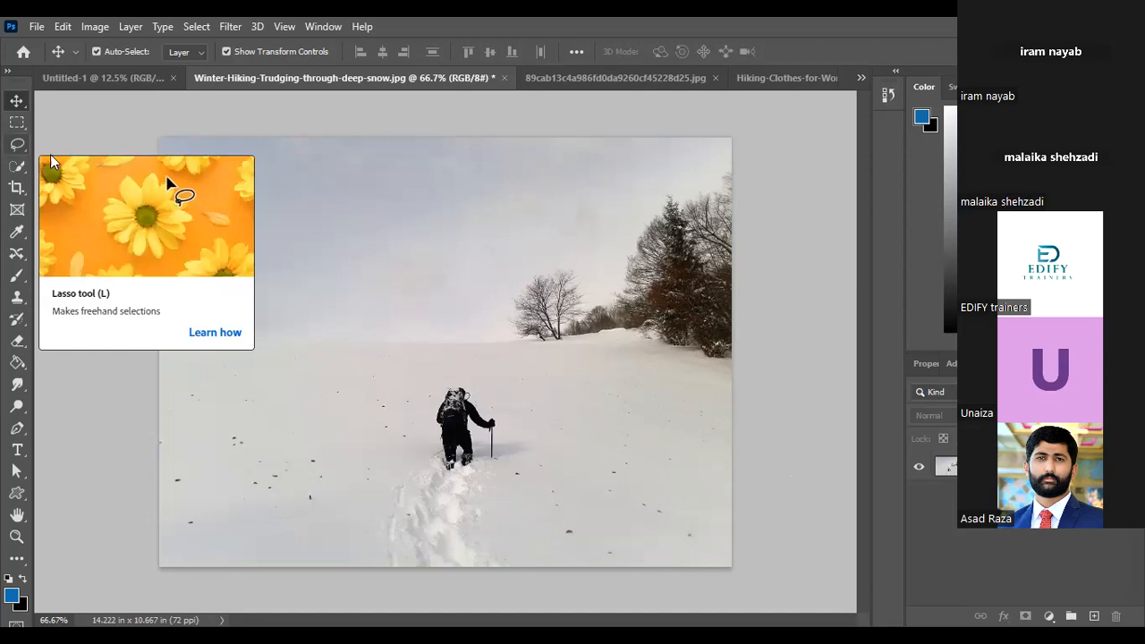
click(18, 145)
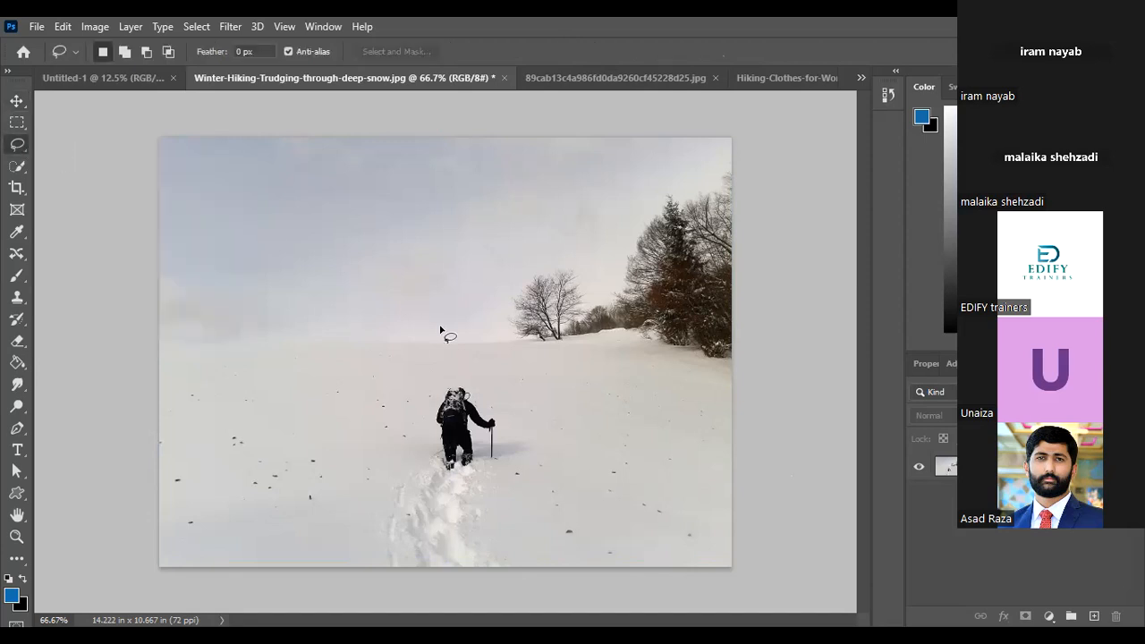
mouse_move(476, 372)
mouse_down()
mouse_move(455, 526)
mouse_move(524, 418)
mouse_move(450, 376)
mouse_up()
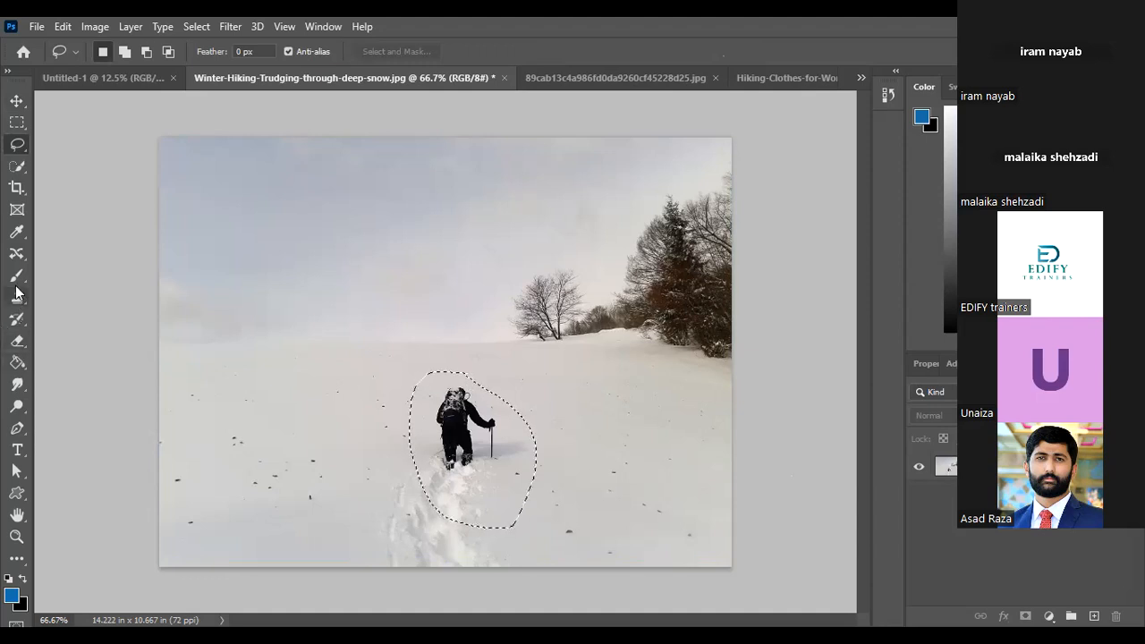
Relocate the selected hiker with the Content-Aware Move tool onto the snow slope below the trees and commit the move
drag(16, 253, 98, 304)
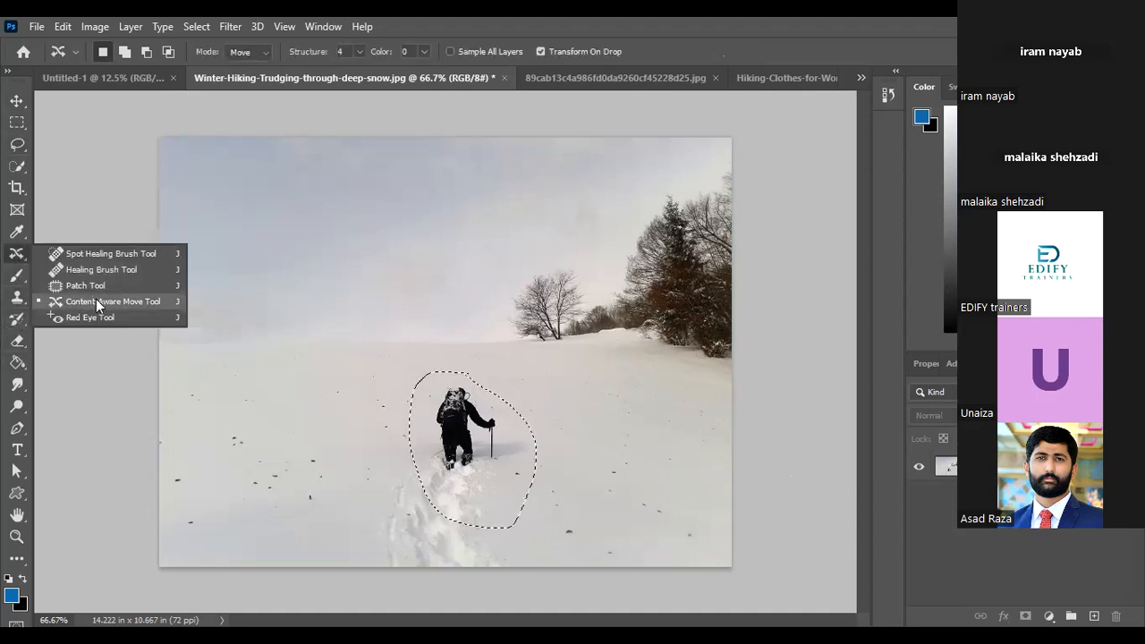
click(99, 304)
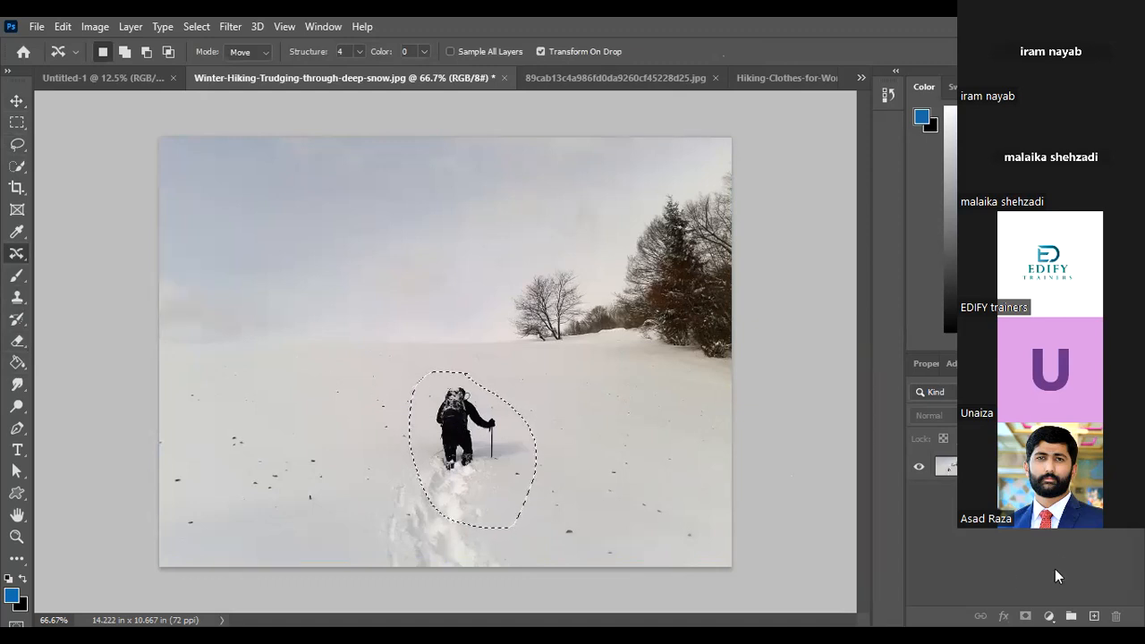
click(1114, 466)
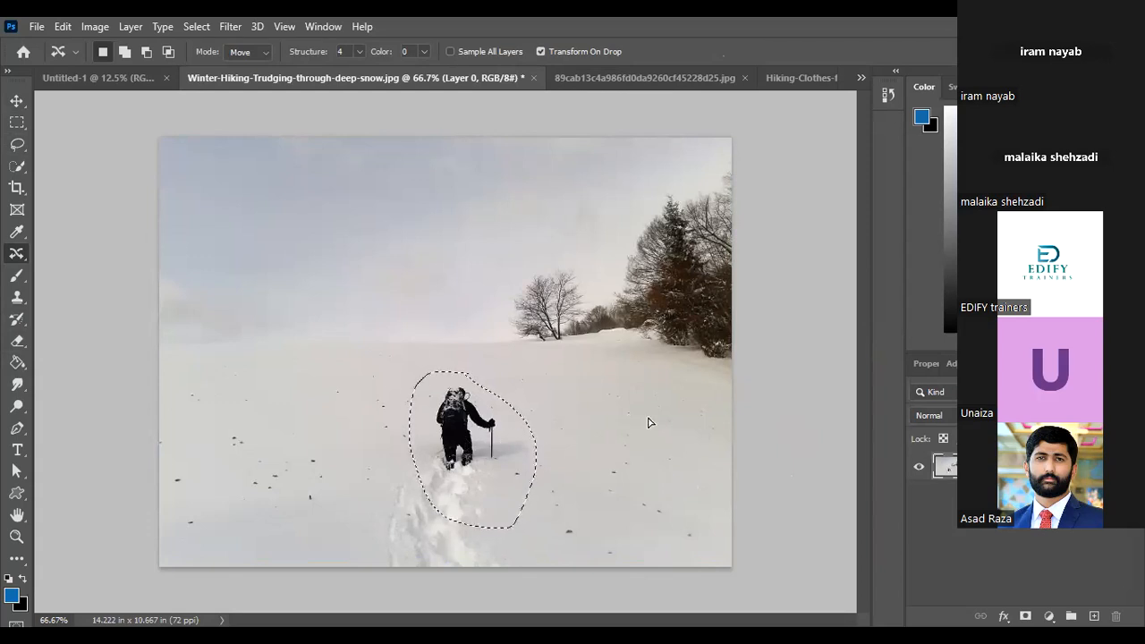
drag(451, 437, 622, 402)
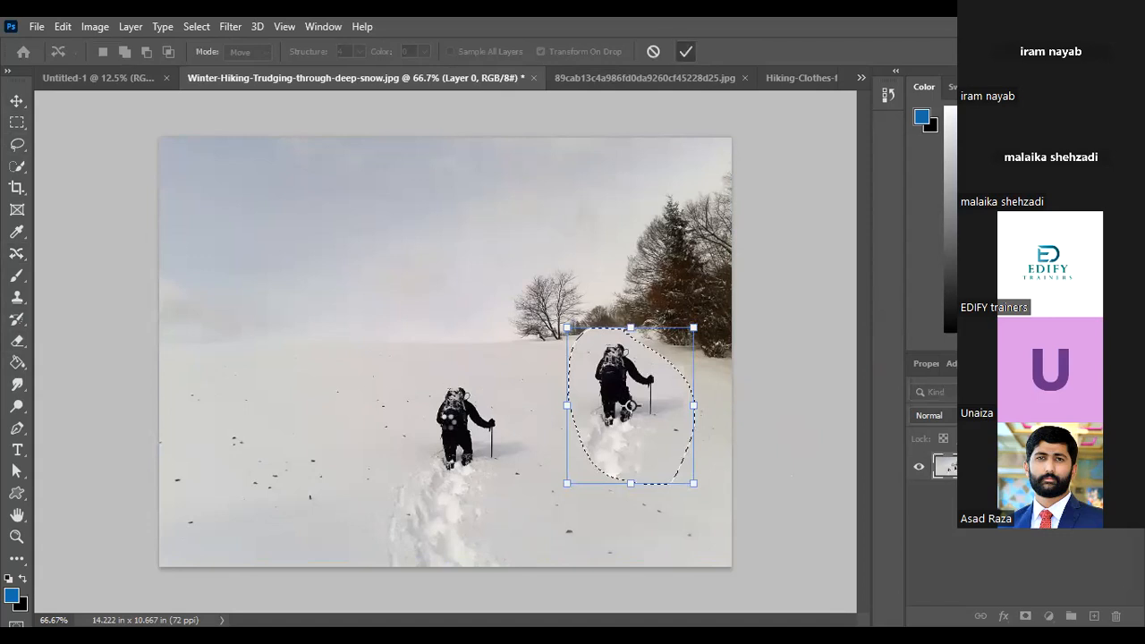
click(685, 51)
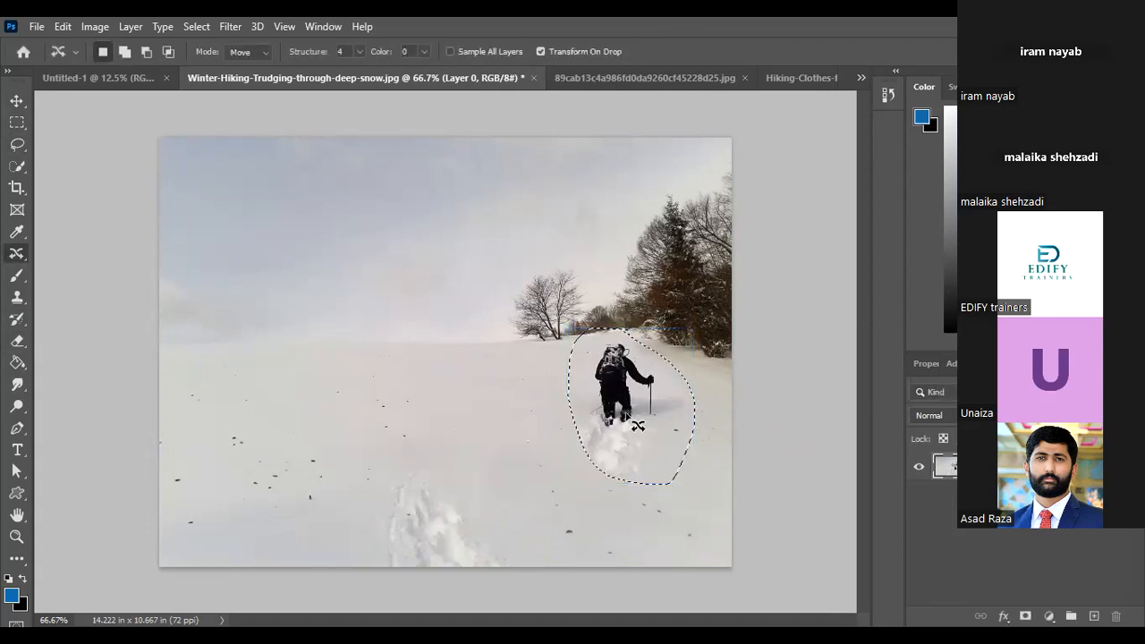
Deselect the moved hiker, and undo the deselection, the content-aware move and the lasso selection
click(197, 27)
click(191, 56)
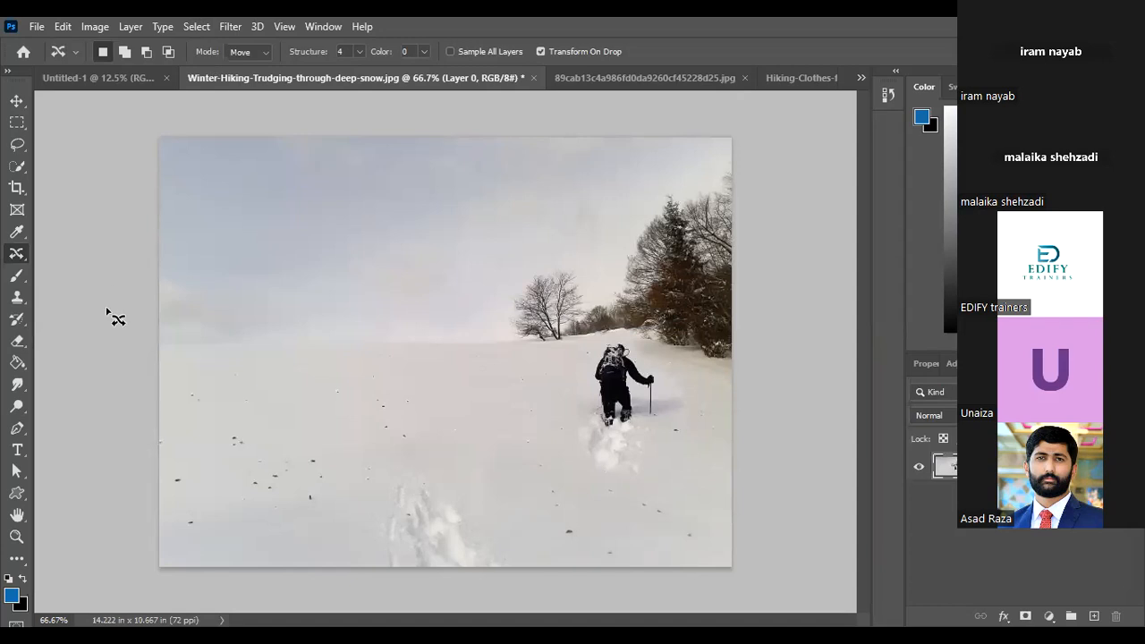
key(ctrl+z)
key(ctrl+z)
key(ctrl+z)
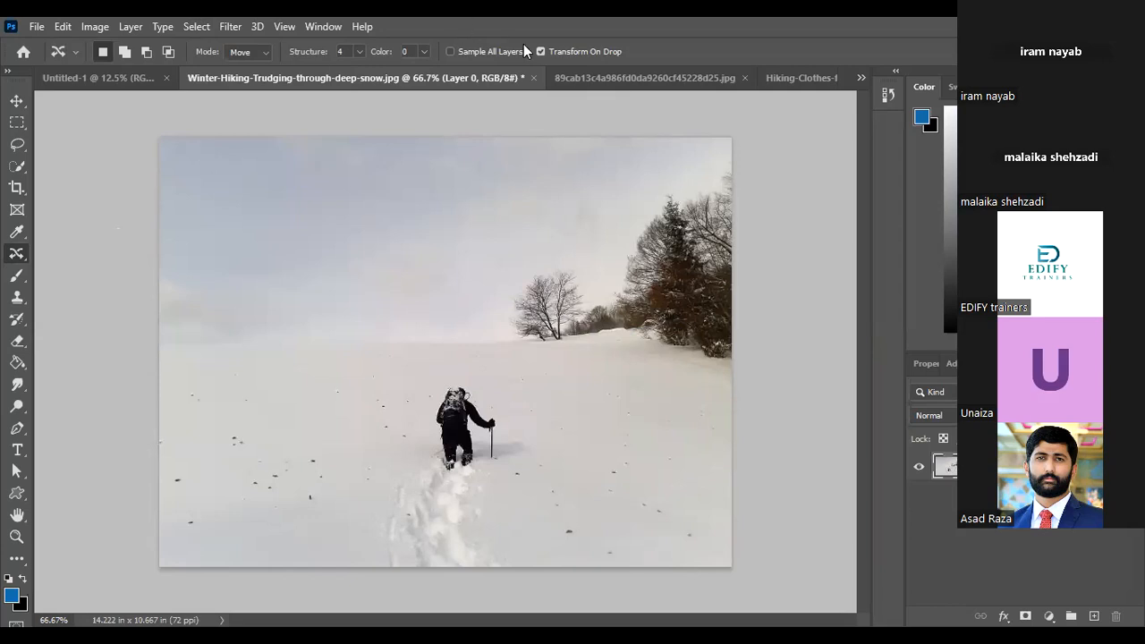
Close the 89cab13c4a986fd0da9260cf45228d25.jpg and Hiking-Clothes-for-Women-.jpg photos without saving their changes
click(702, 82)
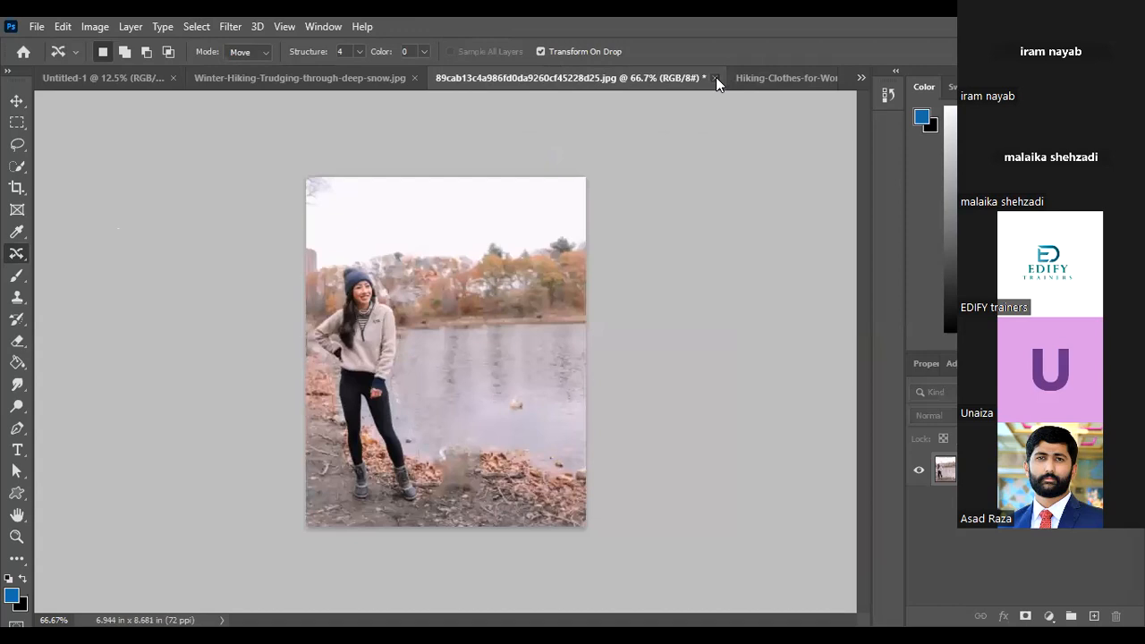
click(715, 77)
click(586, 268)
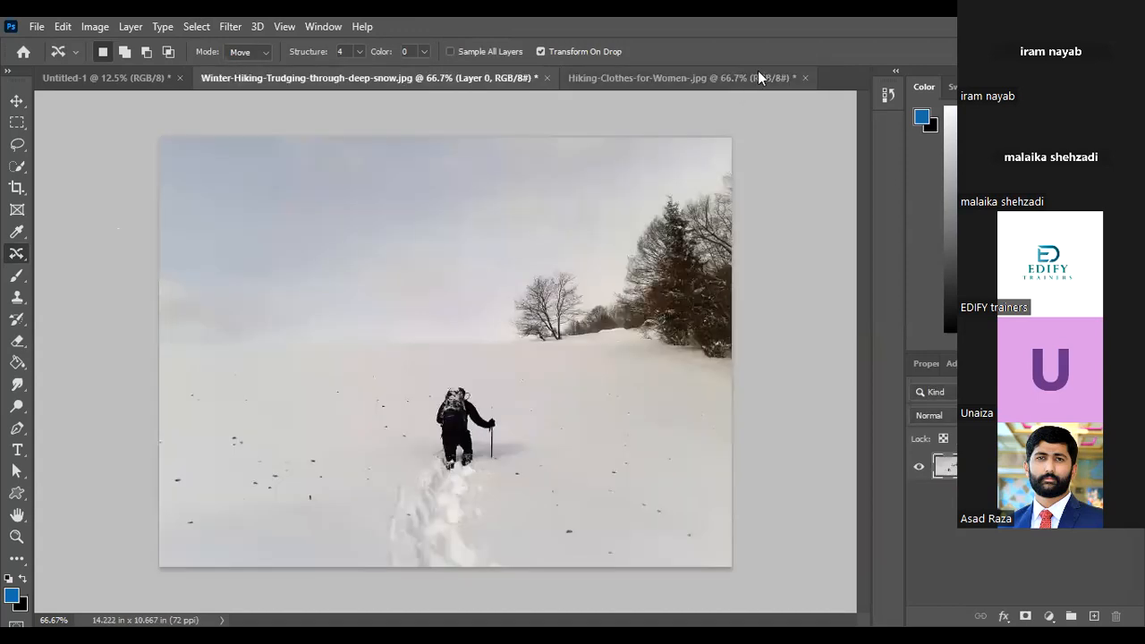
click(753, 73)
click(806, 78)
click(577, 257)
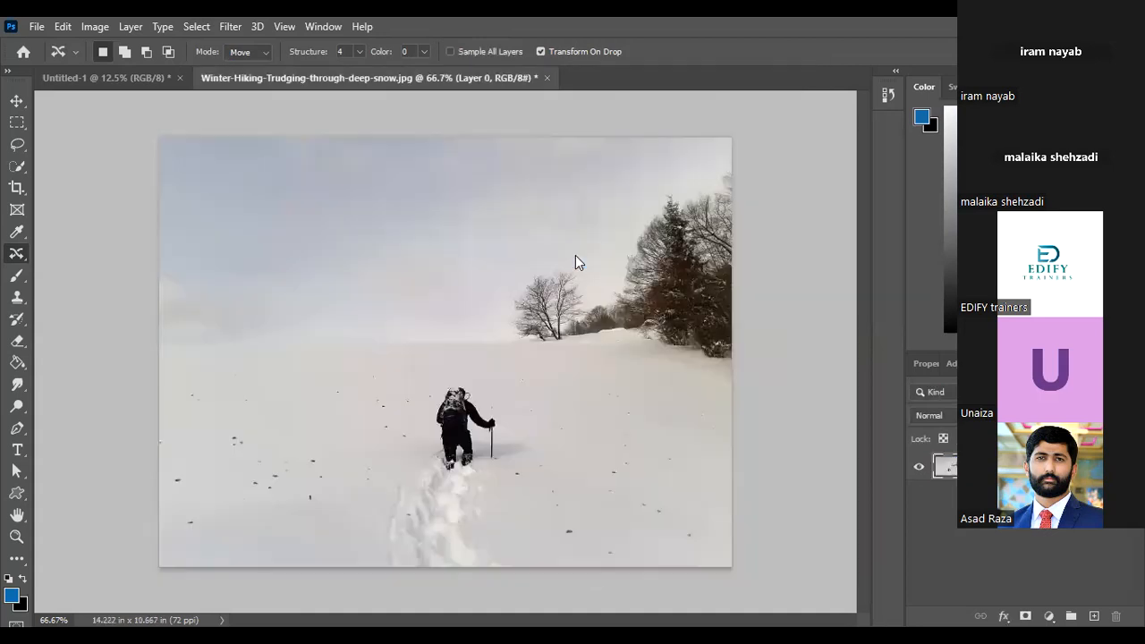
Close the Untitled-1 lecture page without saving it, and quit Photoshop, discarding the changes to the winter hiking photo
click(132, 77)
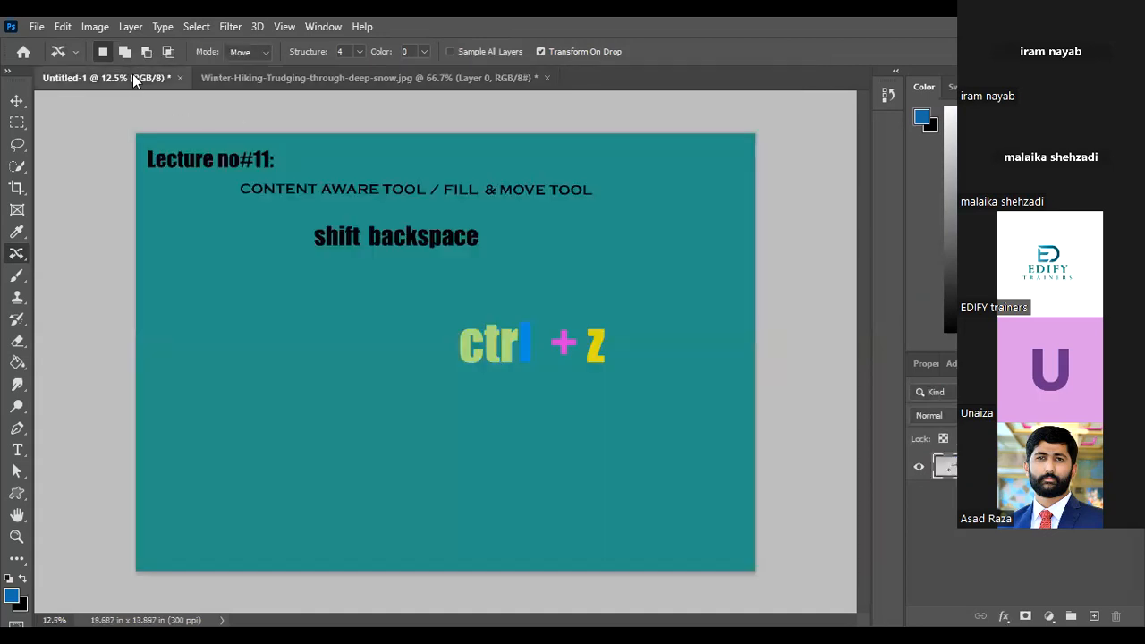
click(337, 76)
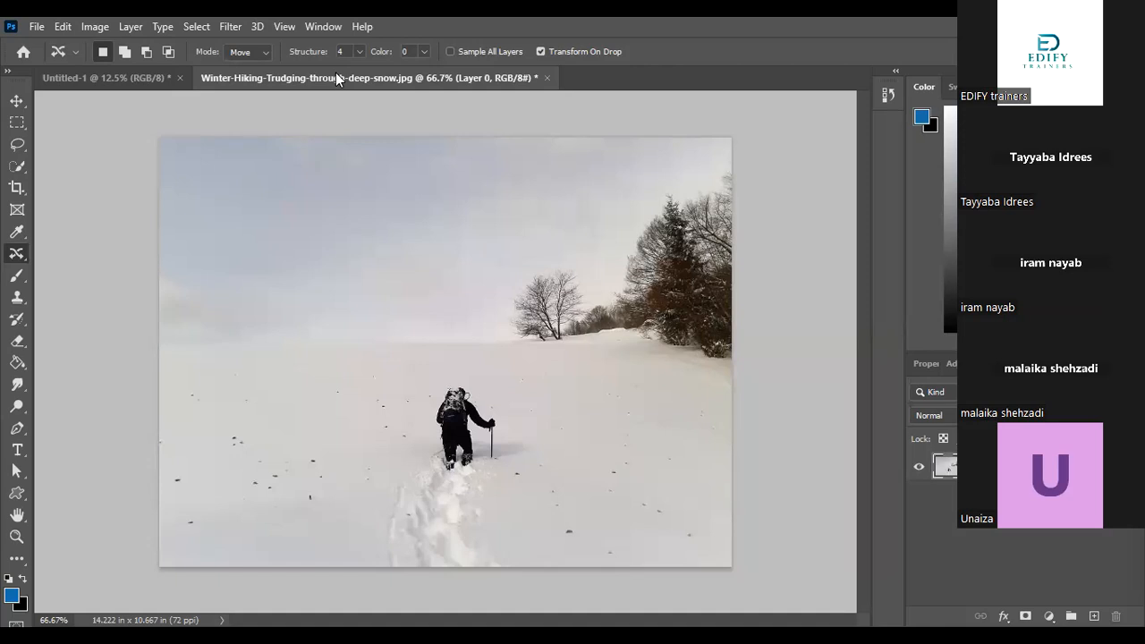
click(140, 81)
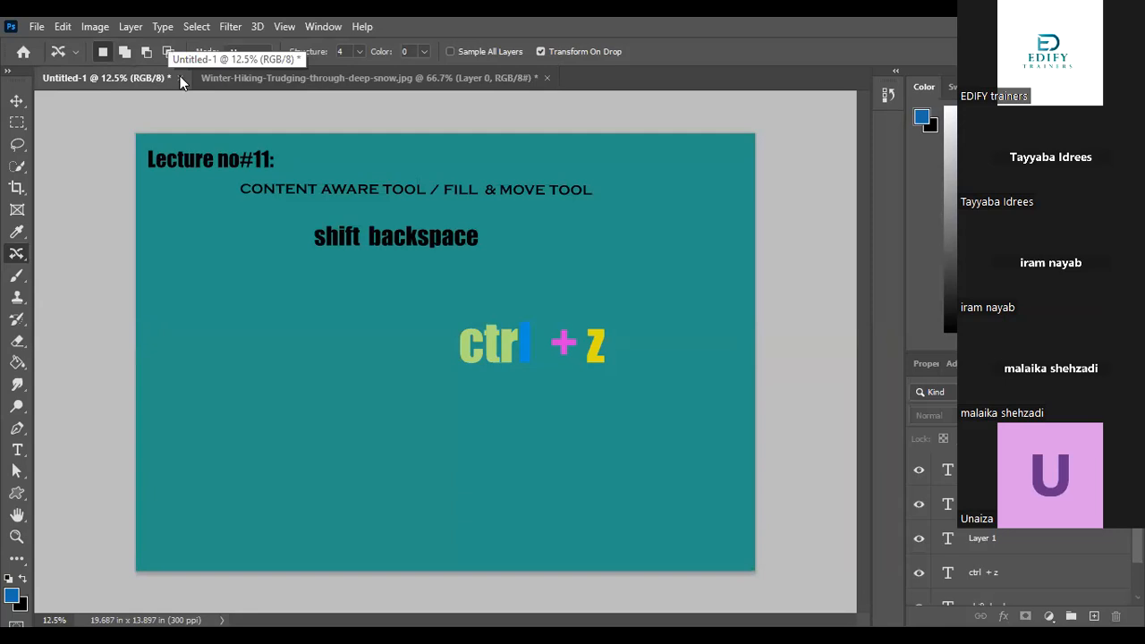
click(180, 79)
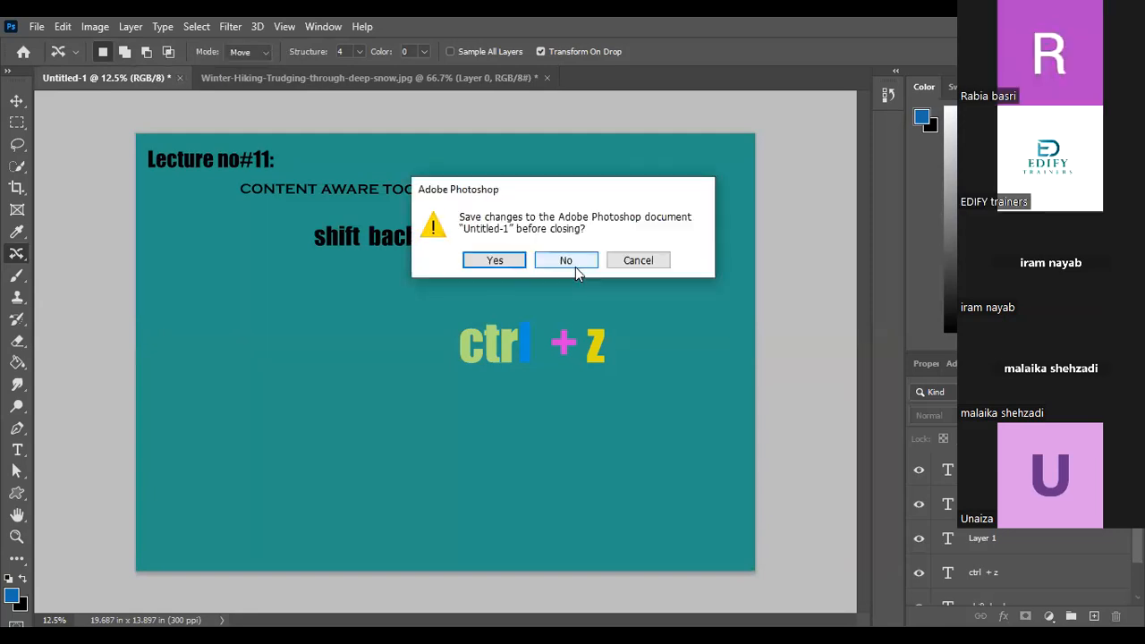
click(575, 261)
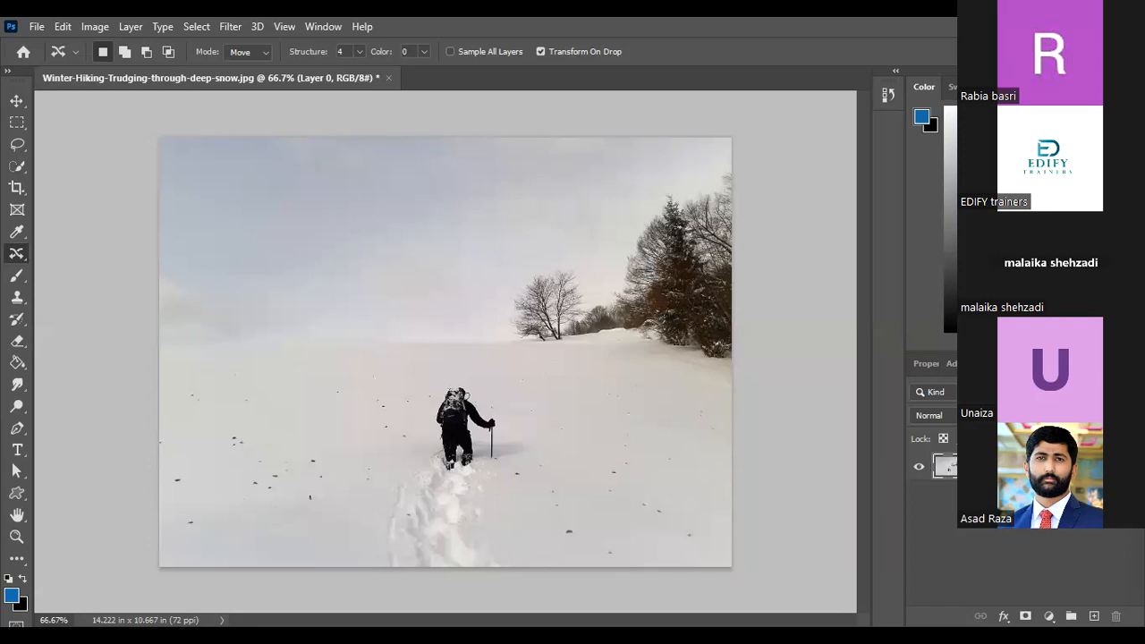
key(ctrl+q)
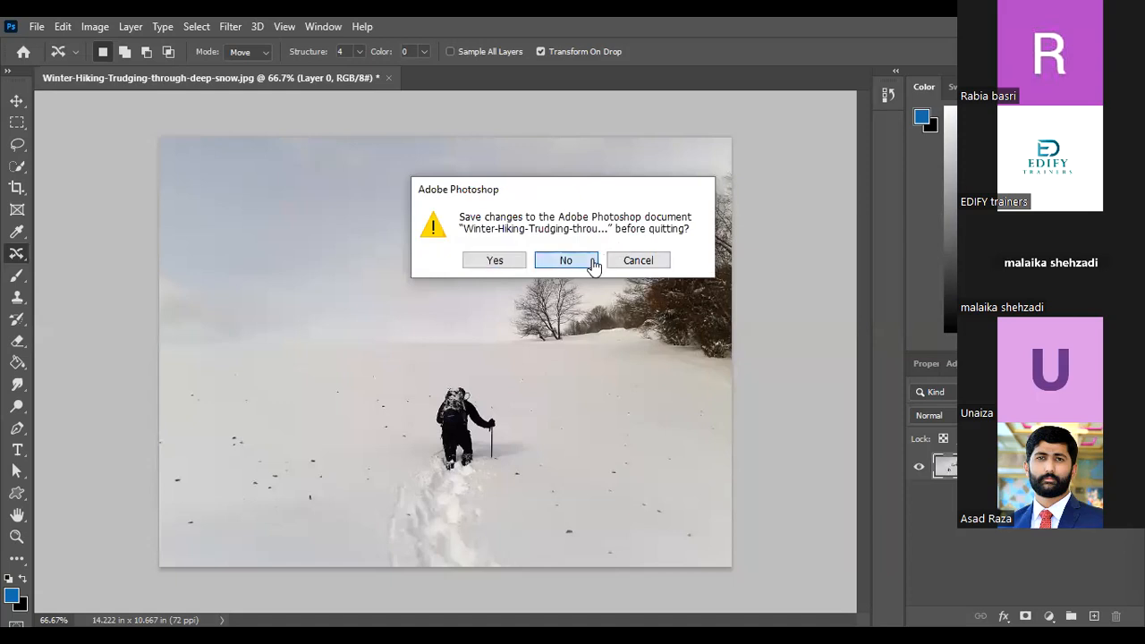
click(593, 264)
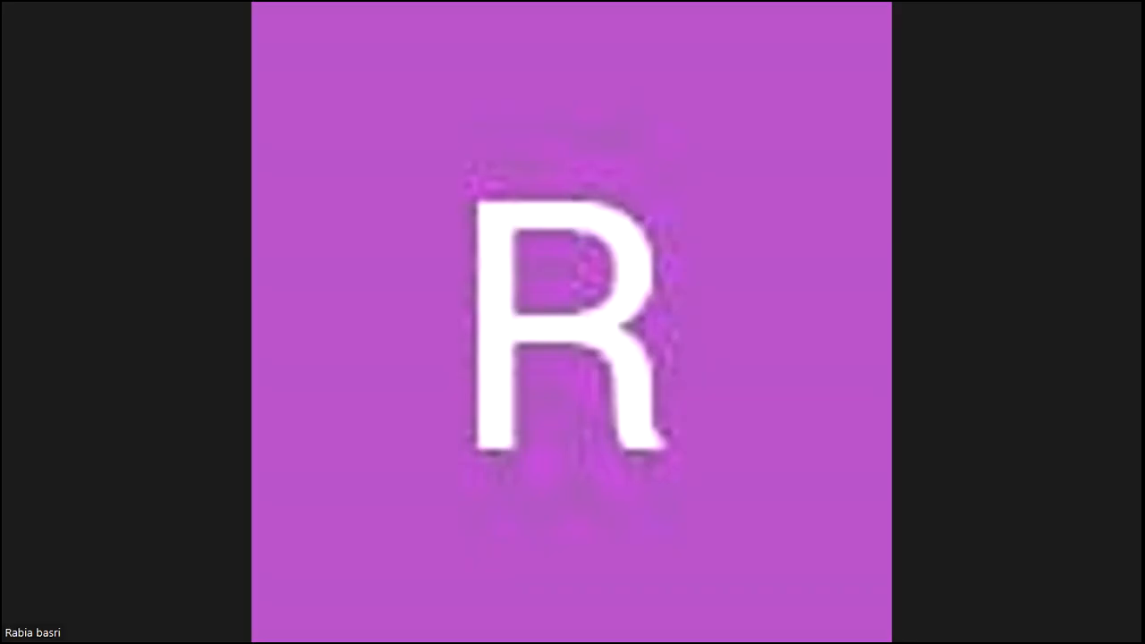